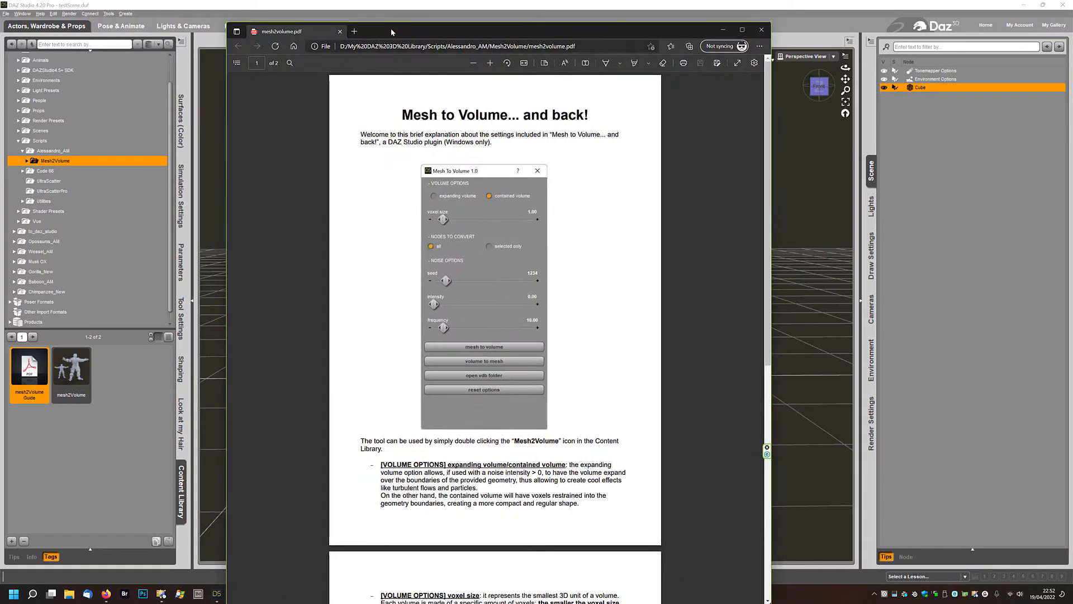
Step: Read through the Mesh to Volume PDF guide and close it
{"action": "left_click_drag", "start_coordinate": [415, 28], "coordinate": [413, 19]}
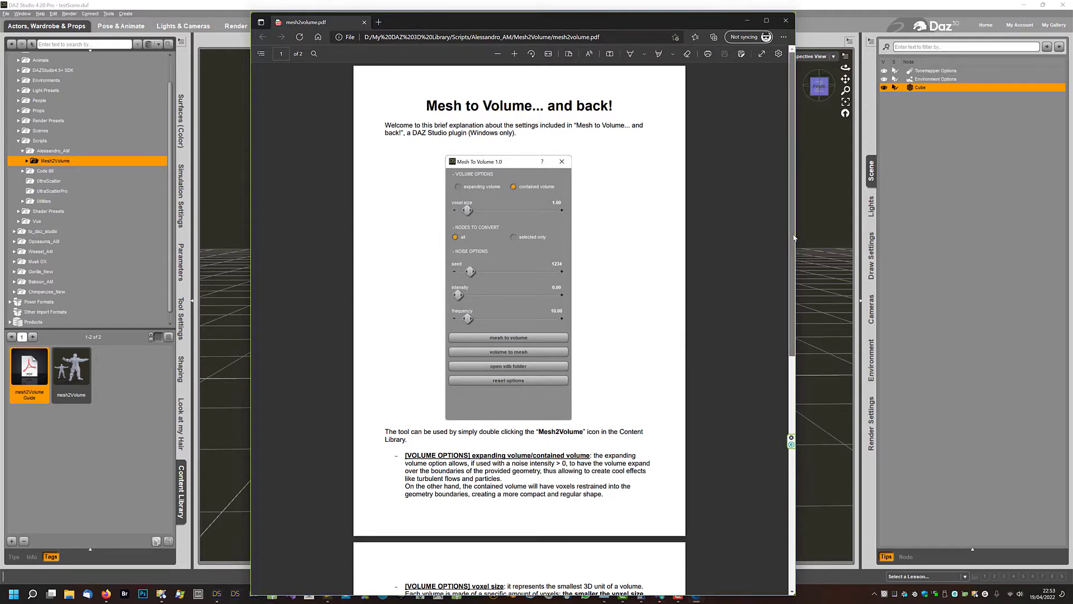
{"action": "left_click_drag", "start_coordinate": [794, 239], "coordinate": [776, 291]}
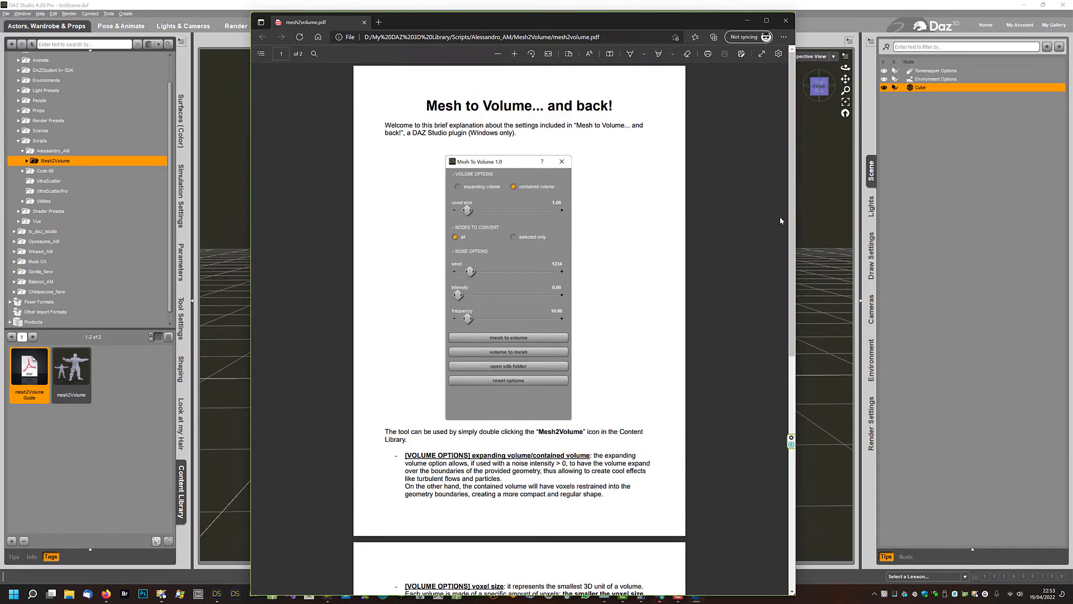
{"action": "scroll", "coordinate": [775, 327], "scroll_direction": "down", "scroll_amount": 3}
{"action": "scroll", "coordinate": [772, 391], "scroll_direction": "down", "scroll_amount": 5}
{"action": "scroll", "coordinate": [770, 437], "scroll_direction": "up", "scroll_amount": 8}
{"action": "left_click", "coordinate": [786, 20]}
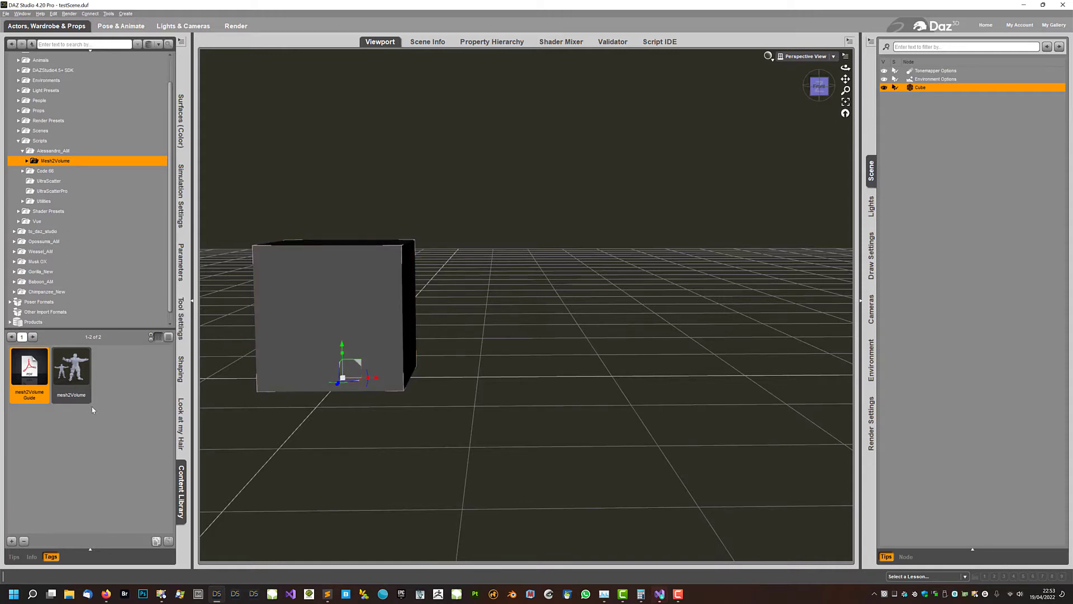
Step: Convert the cube to a contained volume at voxel size 1.00 with Mesh To Volume and preview it rendered beside the cube
{"action": "double_click", "coordinate": [71, 369]}
{"action": "left_click_drag", "start_coordinate": [500, 161], "coordinate": [597, 143]}
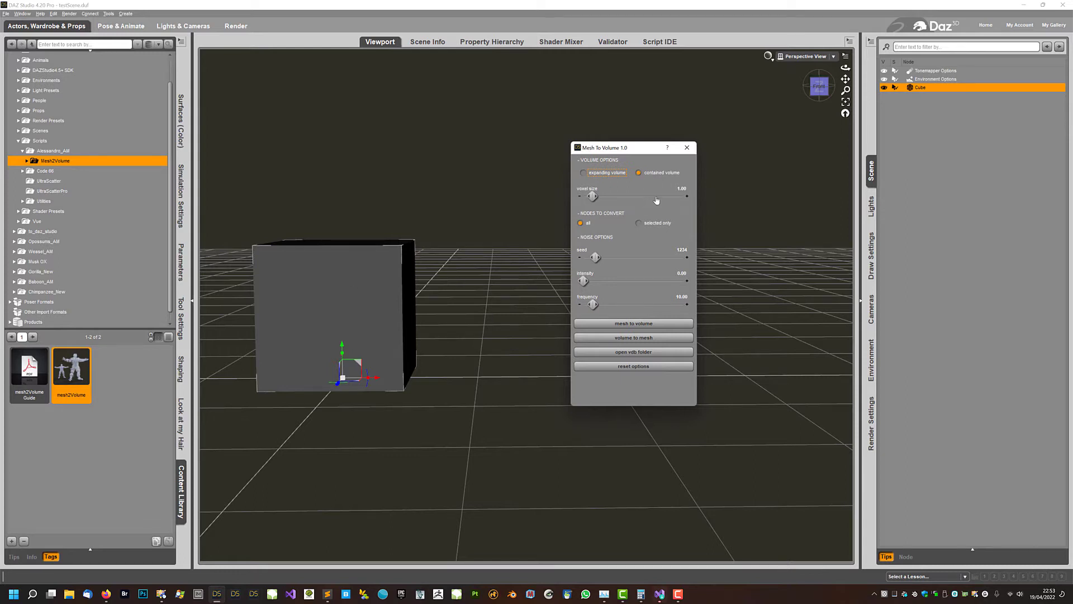
{"action": "left_click", "coordinate": [615, 324]}
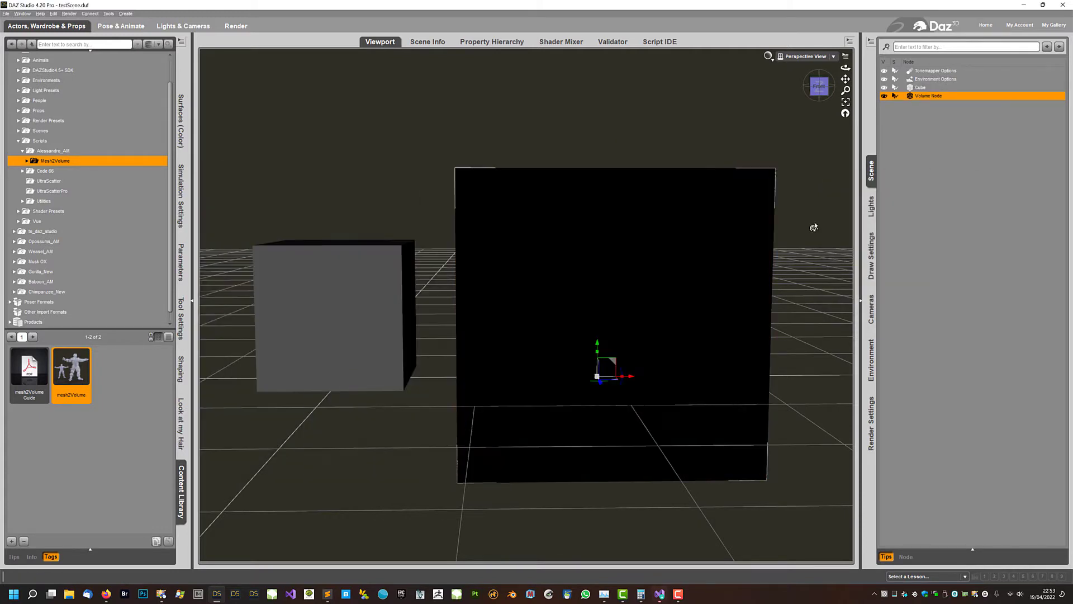
{"action": "key", "text": "ctrl+0"}
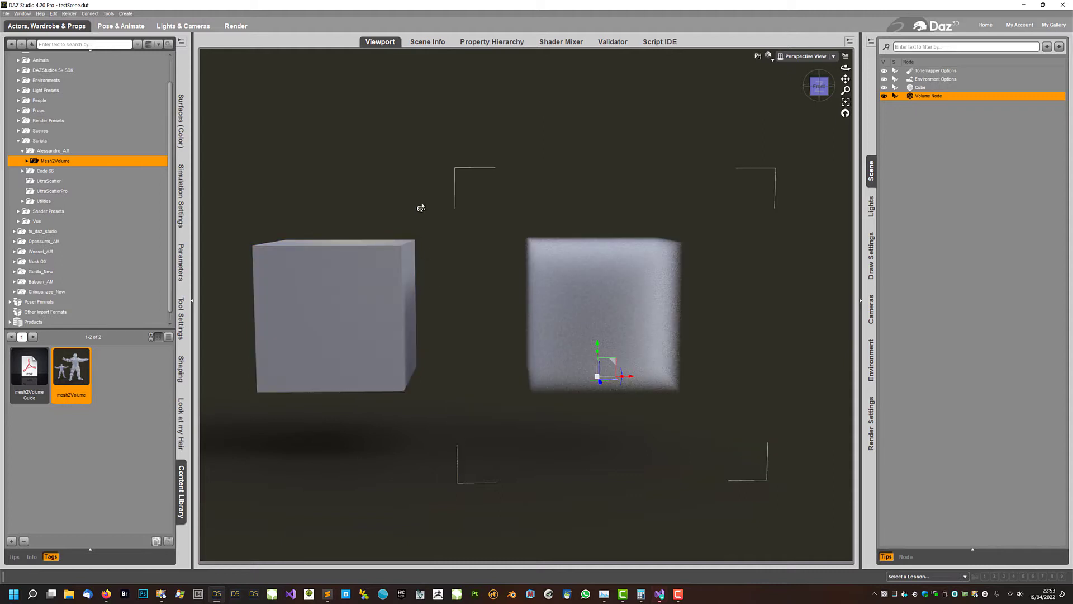
Step: Undo the volume's move, shift it beside the cube again, and delete the Volume Node
{"action": "key", "text": "ctrl+z"}
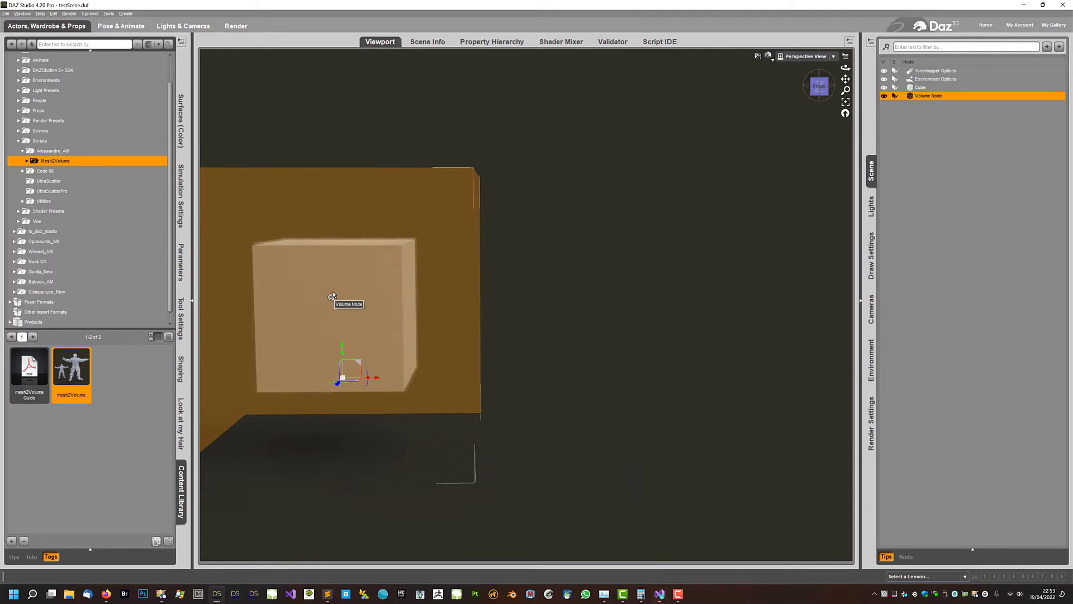
{"action": "left_click_drag", "start_coordinate": [375, 382], "coordinate": [604, 384]}
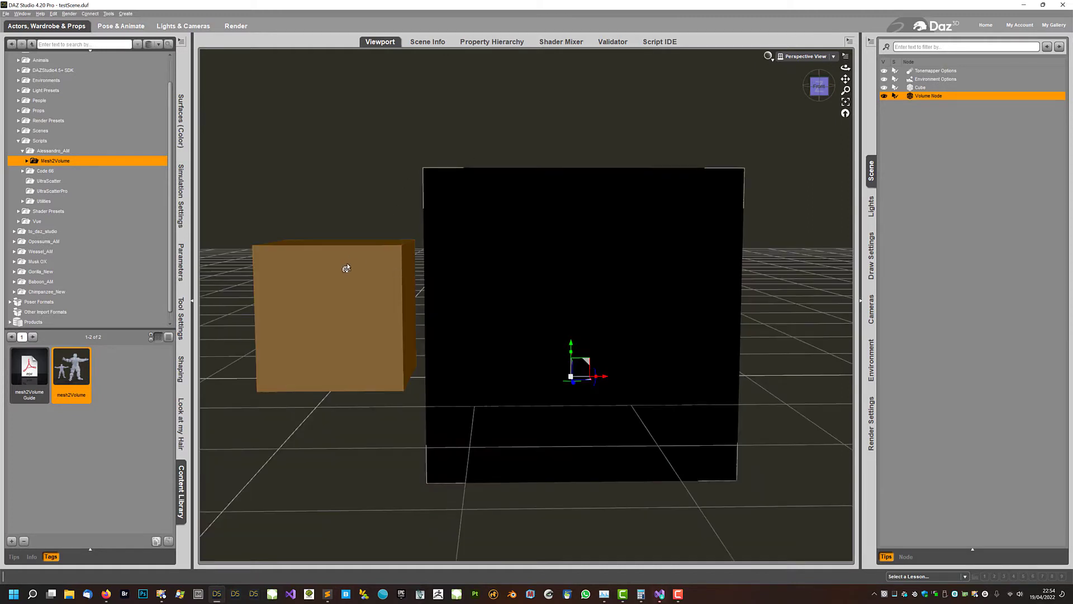
{"action": "key", "text": "Delete"}
Step: Open the Mesh To Volume tool again and place its dialog beside the cube
{"action": "double_click", "coordinate": [71, 369]}
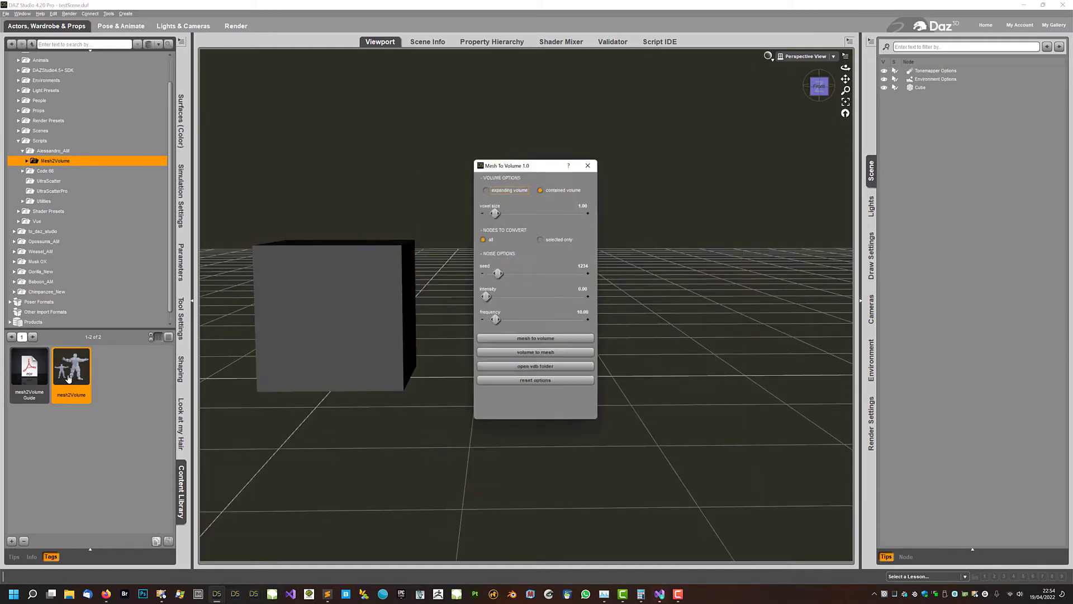
{"action": "left_click_drag", "start_coordinate": [517, 167], "coordinate": [605, 149]}
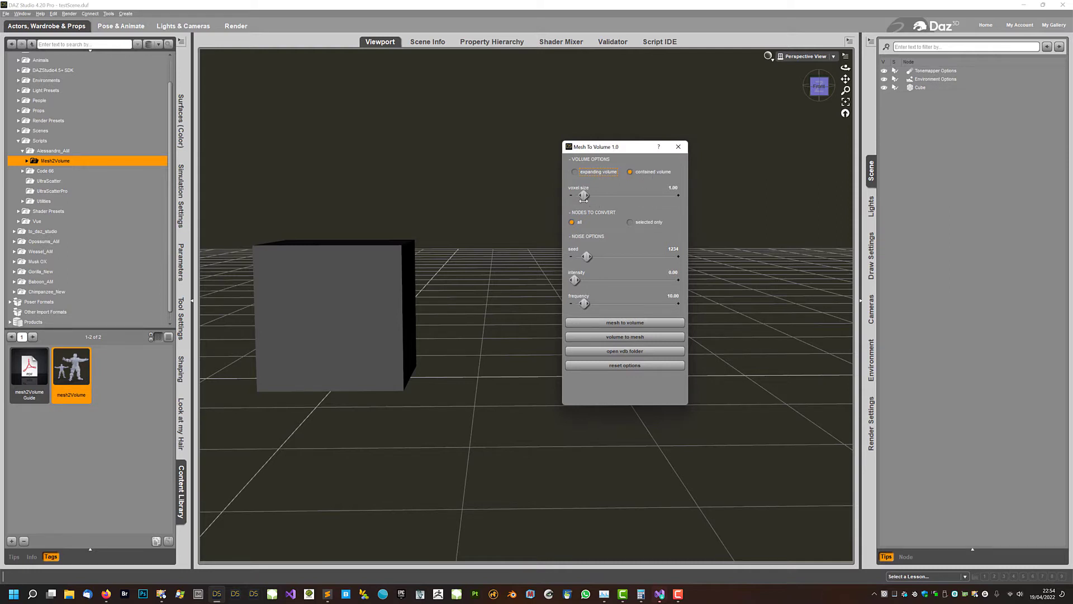
{"action": "left_click_drag", "start_coordinate": [629, 148], "coordinate": [623, 156]}
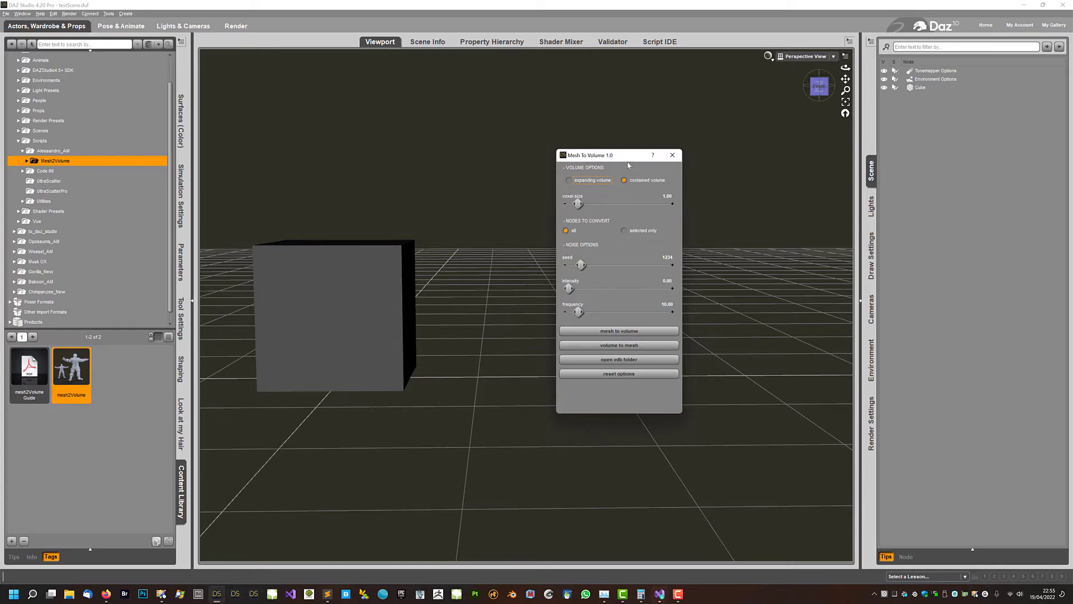
{"action": "left_click_drag", "start_coordinate": [628, 162], "coordinate": [619, 172]}
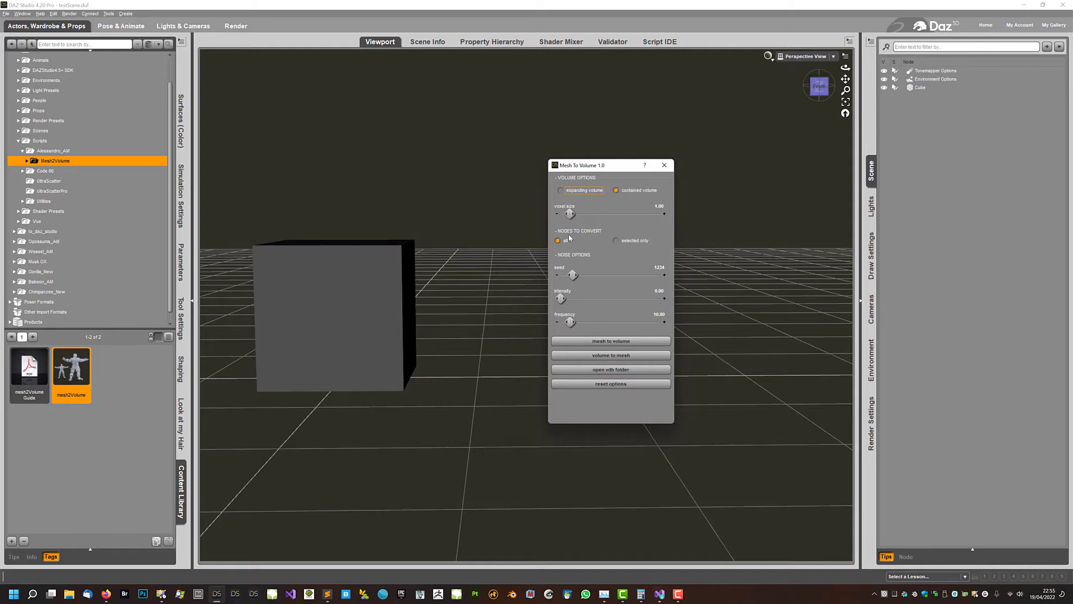
{"action": "left_click_drag", "start_coordinate": [607, 168], "coordinate": [534, 168]}
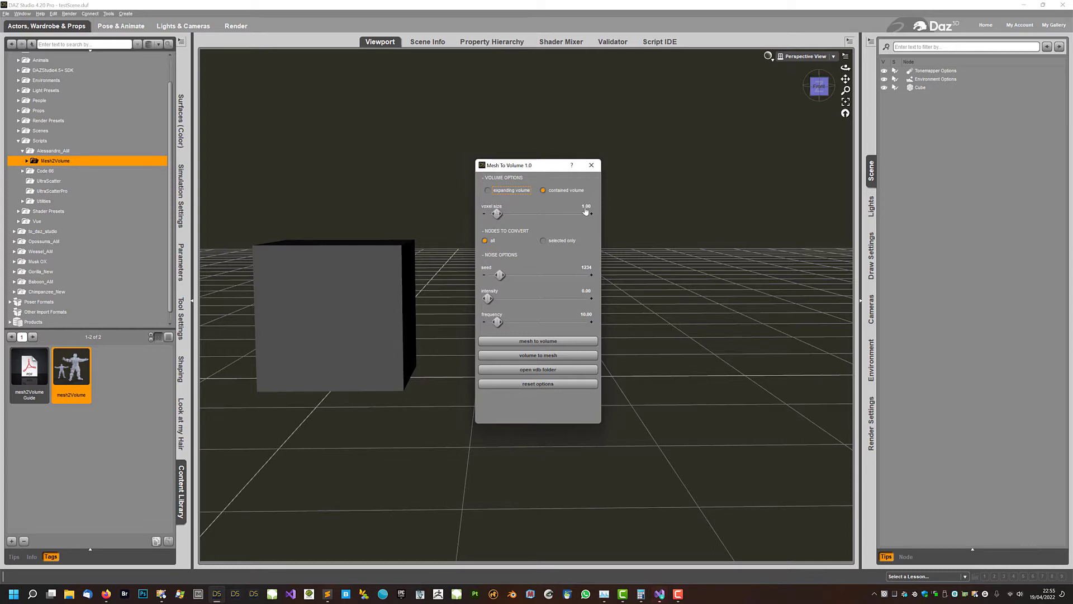
Step: Switch to Calculator and calculate 100 × 100 × 100
{"action": "left_click", "coordinate": [639, 593]}
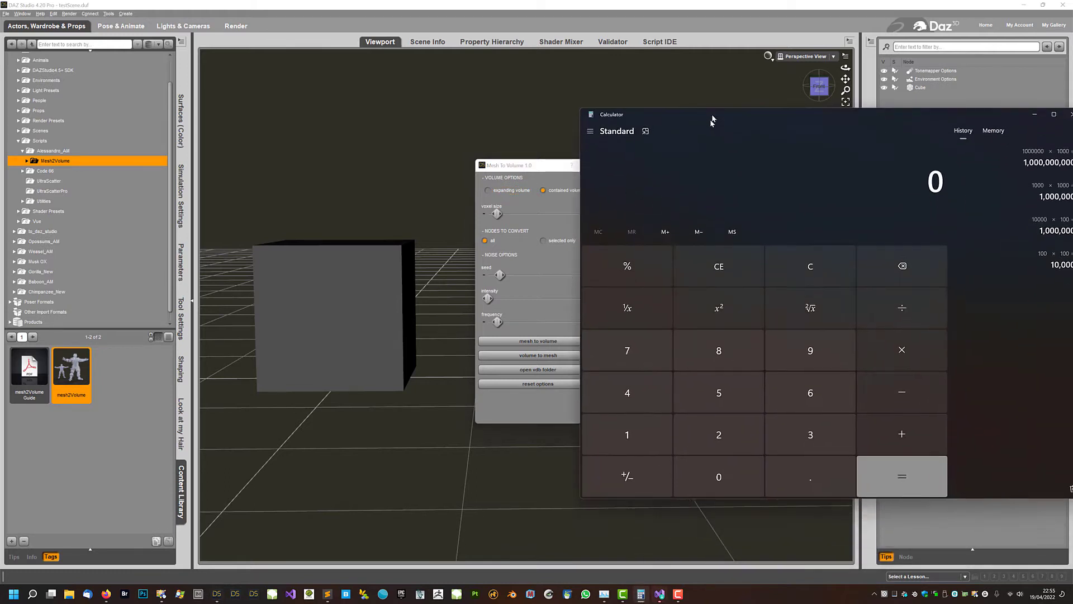
{"action": "left_click", "coordinate": [631, 418]}
{"action": "double_click", "coordinate": [699, 457]}
{"action": "left_click", "coordinate": [873, 338]}
{"action": "left_click", "coordinate": [636, 417]}
{"action": "double_click", "coordinate": [702, 454]}
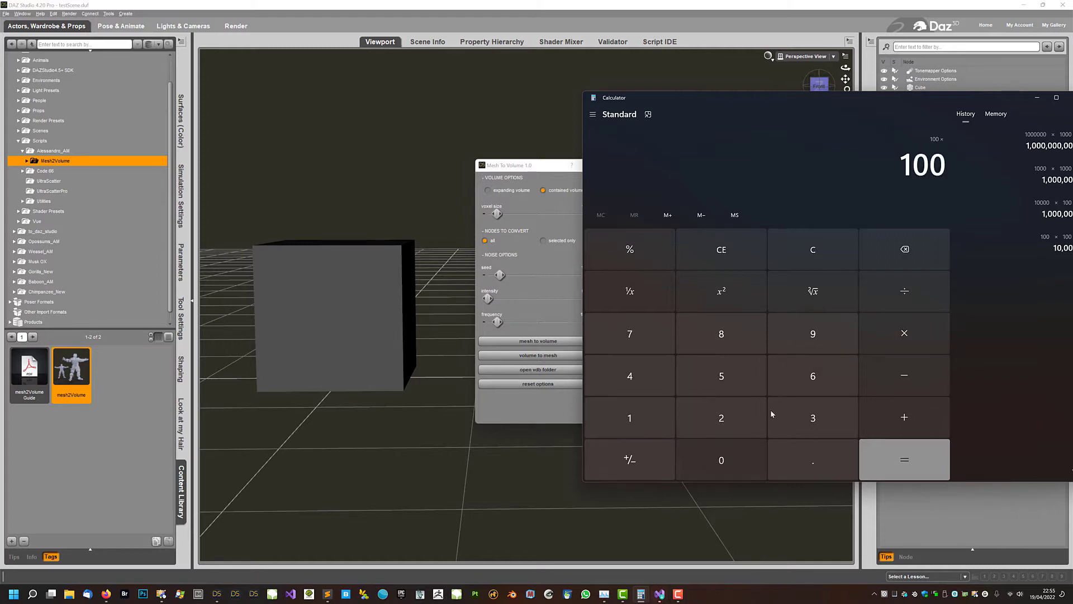
{"action": "left_click", "coordinate": [889, 333]}
{"action": "left_click", "coordinate": [616, 426]}
{"action": "double_click", "coordinate": [718, 461]}
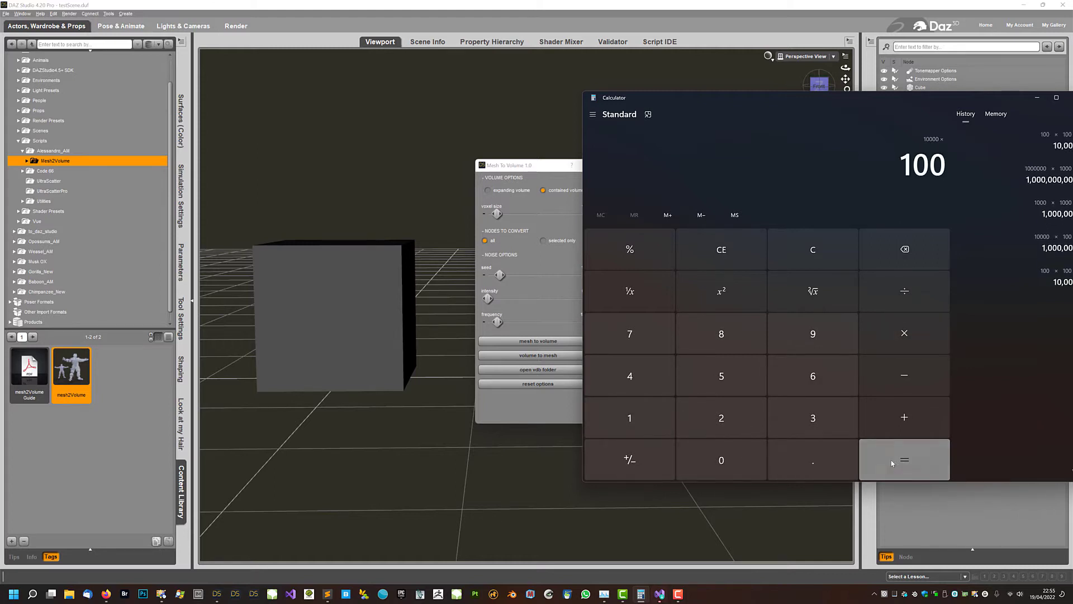
{"action": "left_click", "coordinate": [901, 457]}
Step: Clear the calculator's result and move its window out of the way of the Mesh To Volume dialog
{"action": "left_click_drag", "start_coordinate": [723, 102], "coordinate": [647, 110]}
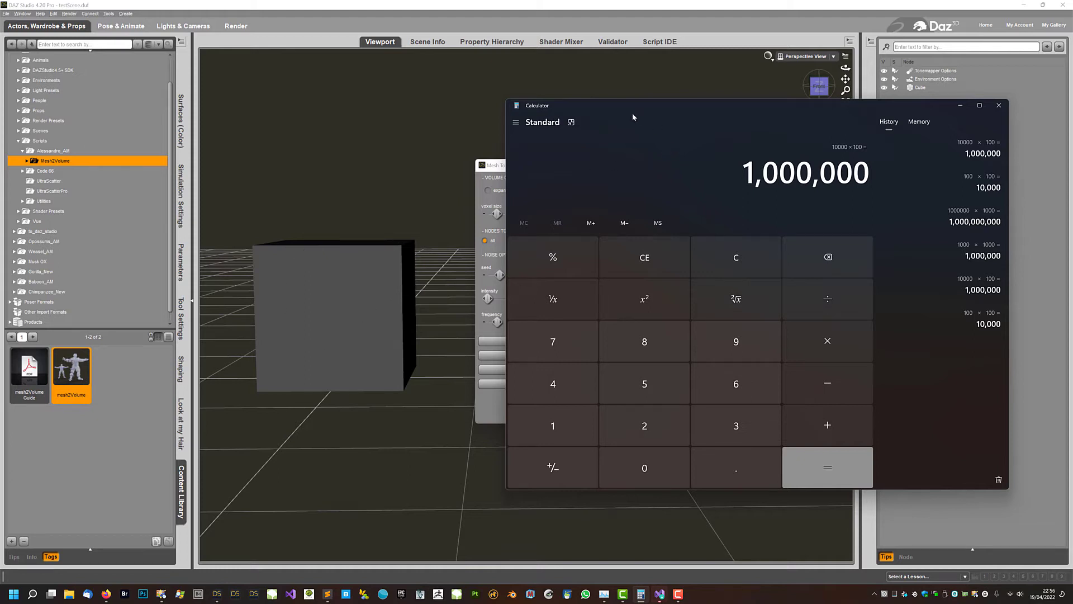
{"action": "left_click_drag", "start_coordinate": [613, 108], "coordinate": [540, 97]}
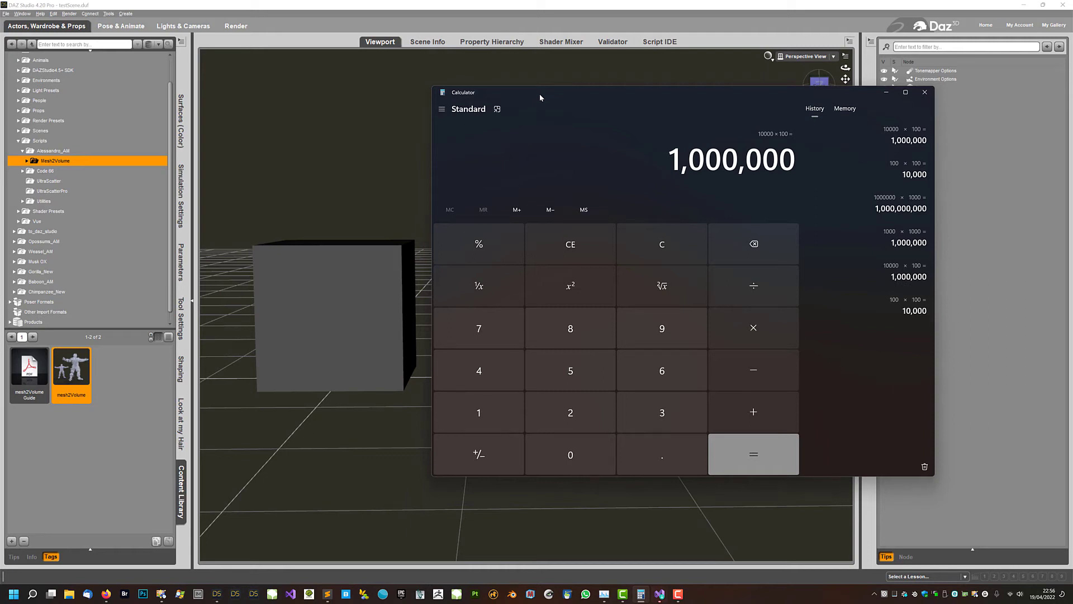
{"action": "mouse_move", "coordinate": [540, 97]}
{"action": "left_mouse_down"}
{"action": "mouse_move", "coordinate": [518, 104]}
{"action": "mouse_move", "coordinate": [546, 110]}
{"action": "left_mouse_up"}
{"action": "left_click", "coordinate": [632, 249]}
{"action": "left_click_drag", "start_coordinate": [722, 114], "coordinate": [1072, 145]}
Step: Set the voxel size to 0.10 in the Mesh To Volume options
{"action": "left_click", "coordinate": [497, 214]}
{"action": "left_click_drag", "start_coordinate": [497, 215], "coordinate": [487, 214]}
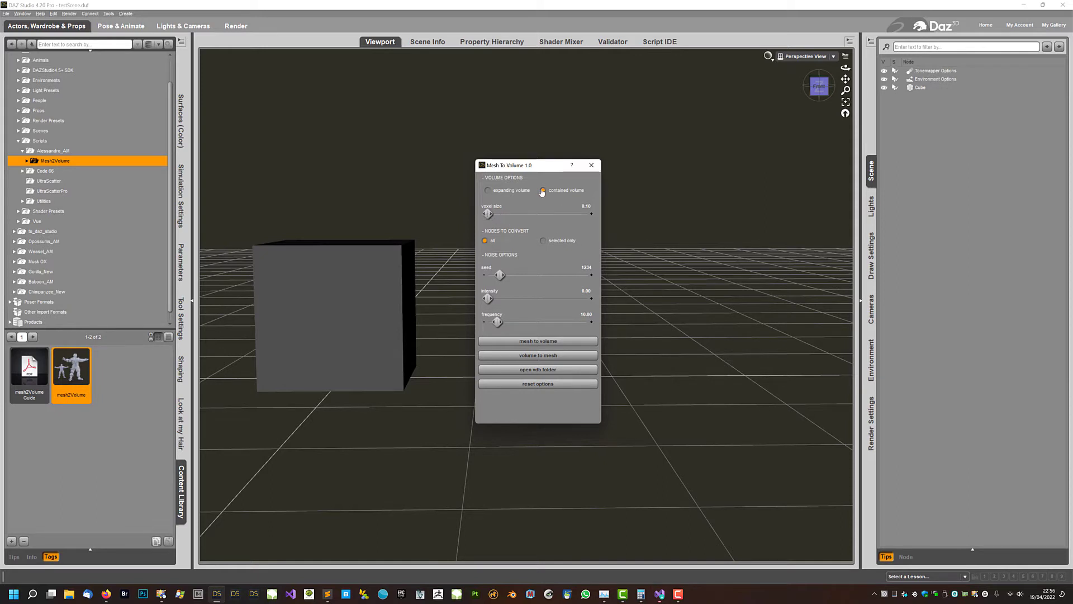
{"action": "left_click_drag", "start_coordinate": [540, 168], "coordinate": [536, 168]}
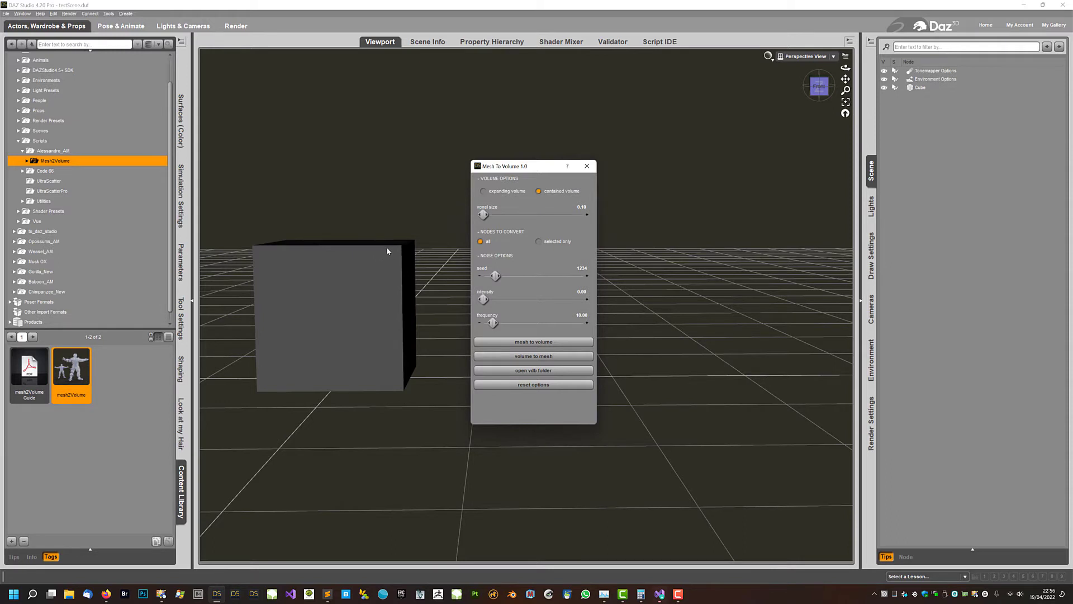
Step: Switch to Calculator, calculate 1000 × 1000 × 1000, and move its window away from the Mesh To Volume dialog
{"action": "left_click", "coordinate": [641, 594]}
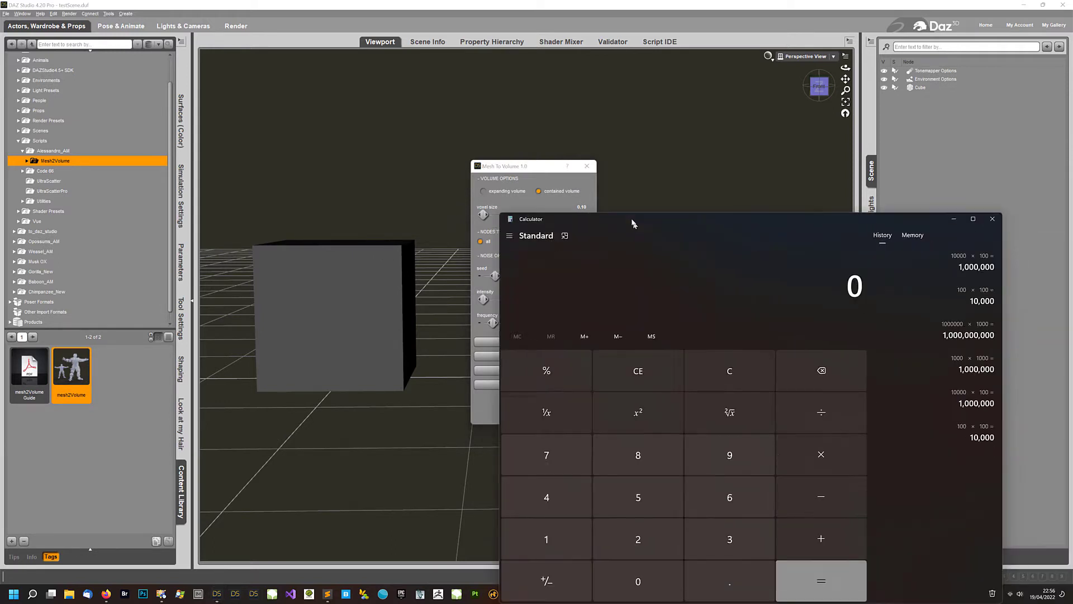
{"action": "left_click_drag", "start_coordinate": [633, 221], "coordinate": [609, 106]}
{"action": "left_click", "coordinate": [538, 418]}
{"action": "left_click", "coordinate": [592, 458]}
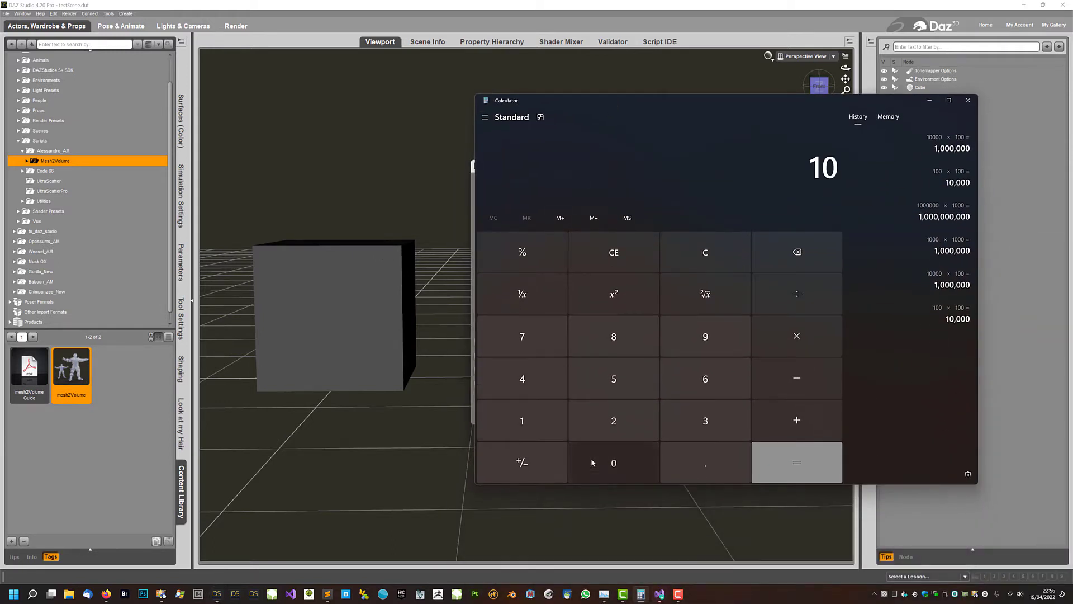
{"action": "double_click", "coordinate": [591, 459]}
{"action": "left_click", "coordinate": [790, 338]}
{"action": "left_click", "coordinate": [523, 421]}
{"action": "double_click", "coordinate": [614, 462]}
{"action": "left_click", "coordinate": [615, 461]}
{"action": "left_click", "coordinate": [773, 352]}
{"action": "left_click", "coordinate": [525, 422]}
{"action": "left_click", "coordinate": [612, 463]}
{"action": "double_click", "coordinate": [610, 464]}
{"action": "left_click", "coordinate": [783, 469]}
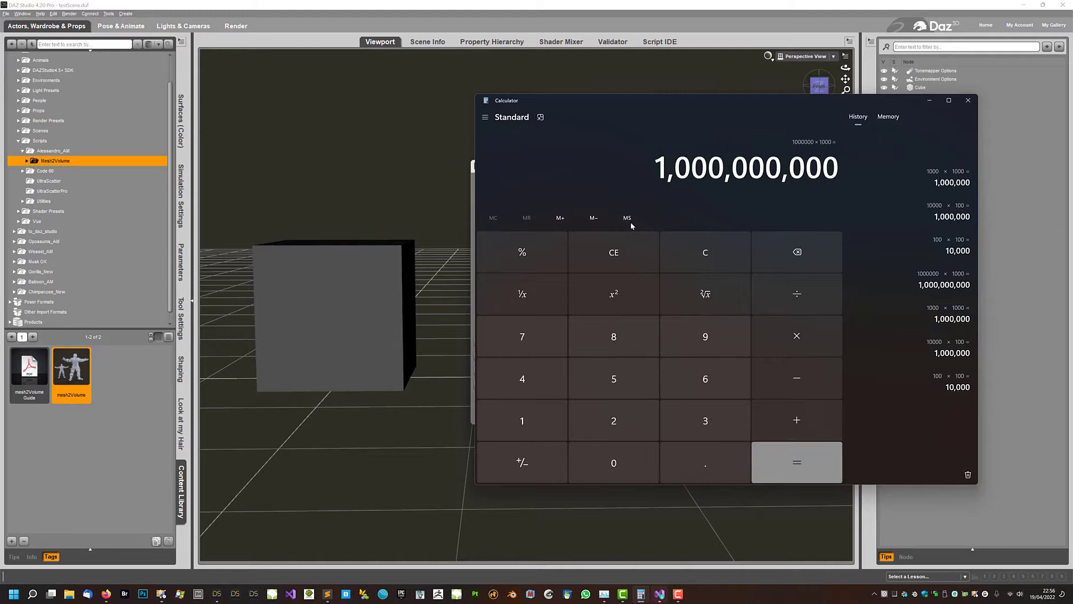
{"action": "left_click_drag", "start_coordinate": [598, 104], "coordinate": [531, 111]}
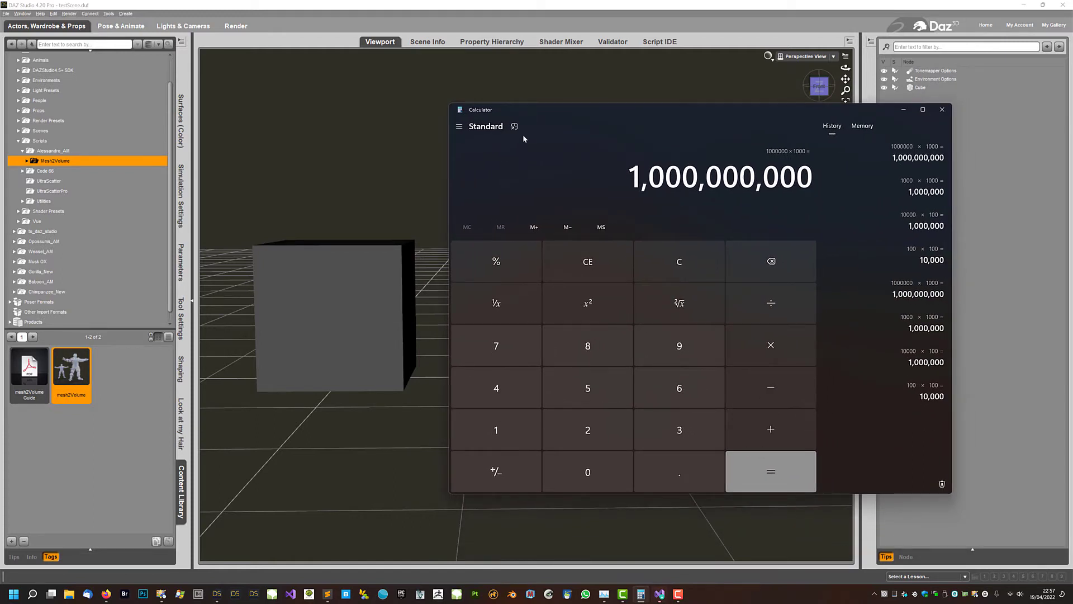
{"action": "left_click_drag", "start_coordinate": [528, 111], "coordinate": [1072, 148]}
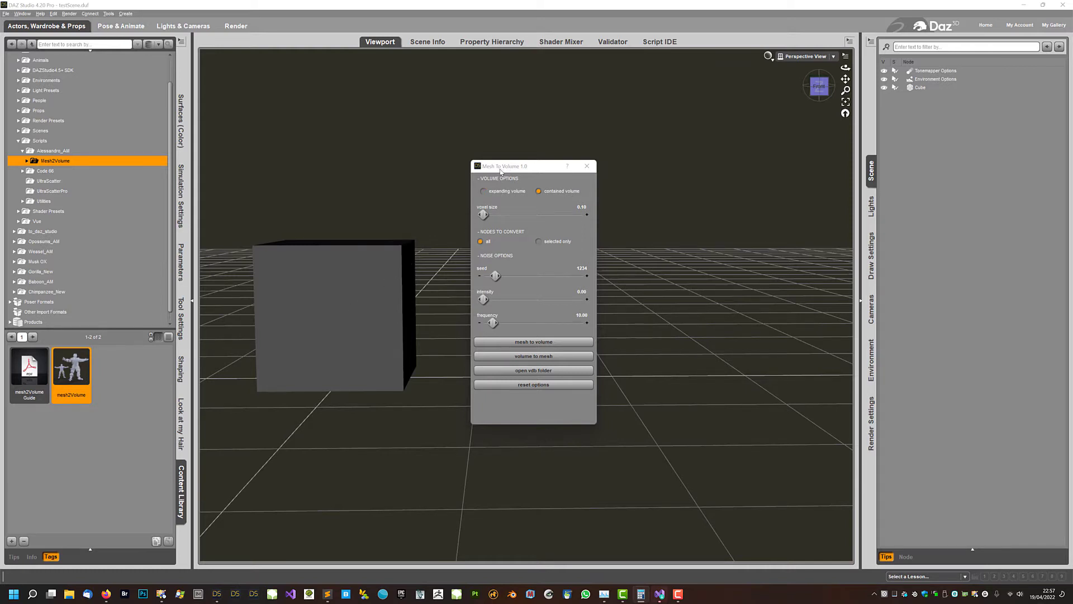
Step: Reset the Mesh To Volume options to their defaults and confirm
{"action": "mouse_move", "coordinate": [516, 169]}
{"action": "left_mouse_down"}
{"action": "mouse_move", "coordinate": [504, 167]}
{"action": "mouse_move", "coordinate": [505, 181]}
{"action": "left_mouse_up"}
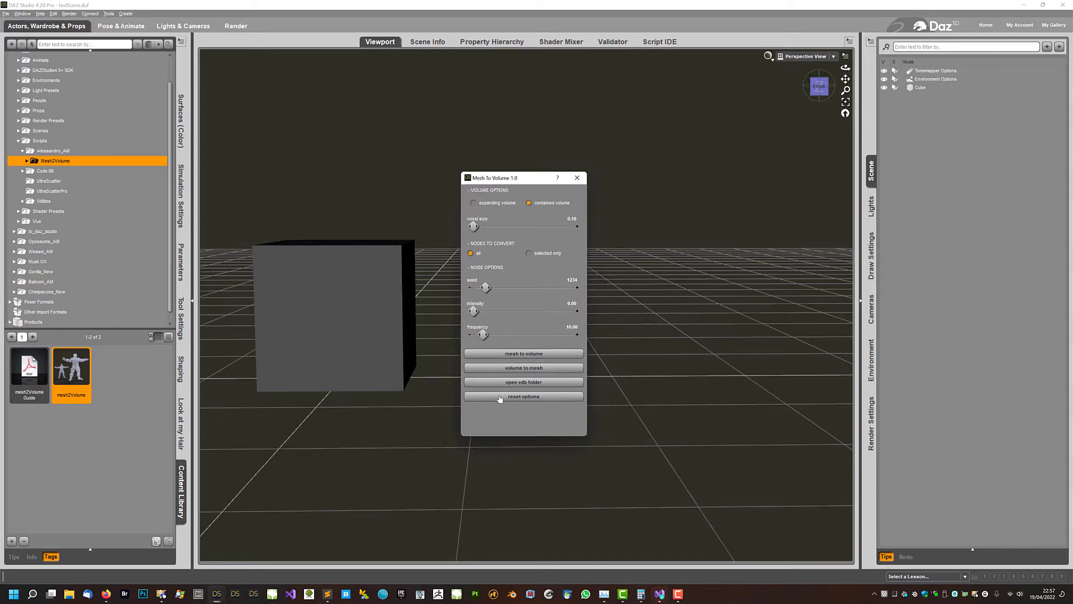
{"action": "left_click", "coordinate": [504, 399]}
{"action": "left_click", "coordinate": [505, 317]}
{"action": "left_click_drag", "start_coordinate": [524, 179], "coordinate": [536, 175]}
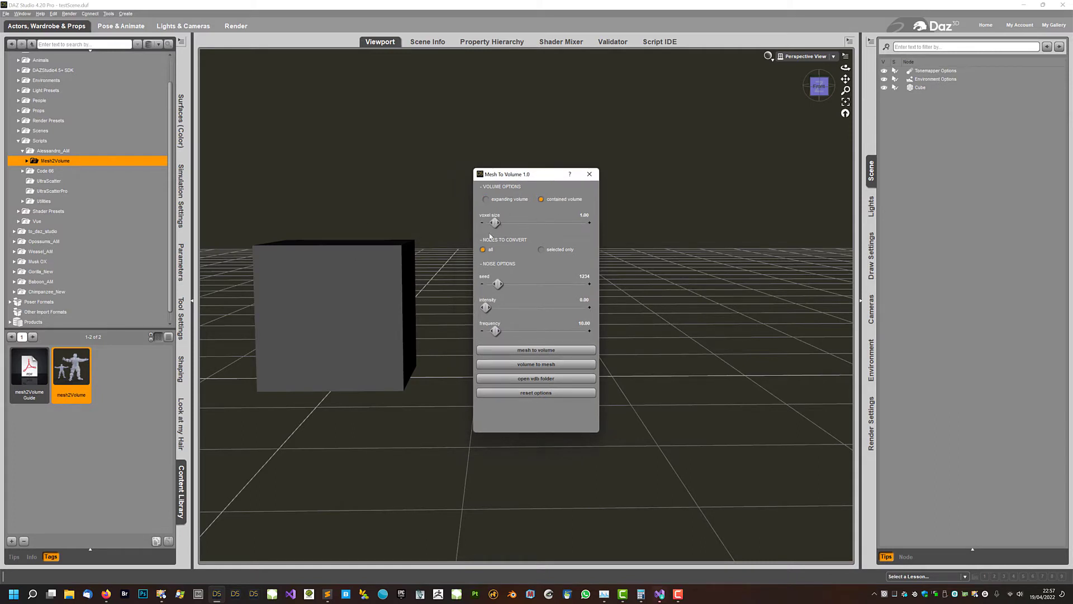
Step: Try a voxel size of 0.67, and reset all conversion options to their defaults
{"action": "left_click_drag", "start_coordinate": [496, 222], "coordinate": [491, 222]}
{"action": "left_click_drag", "start_coordinate": [541, 180], "coordinate": [529, 182]}
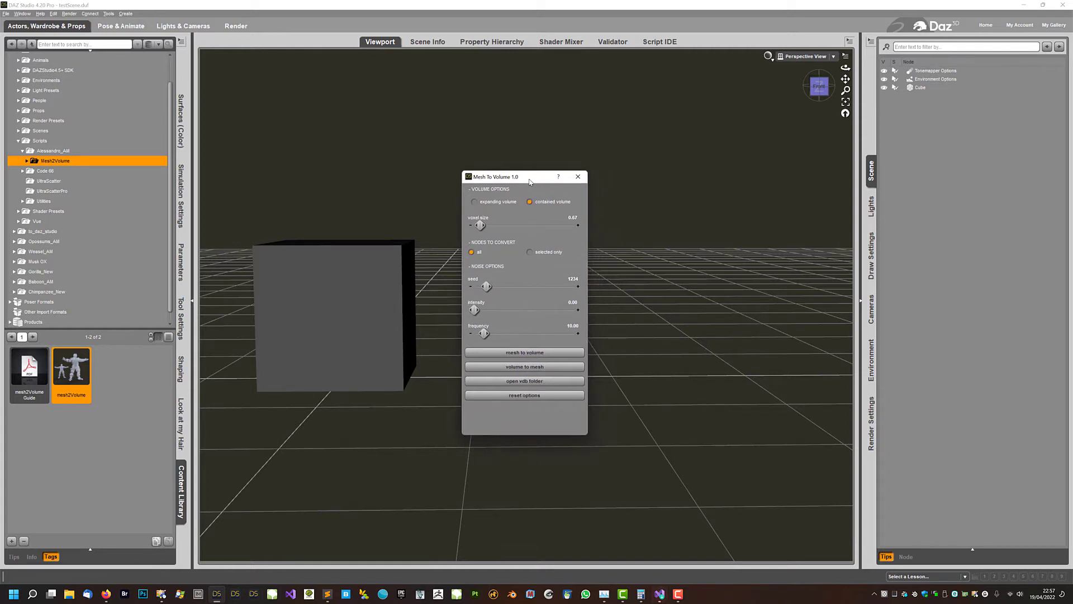
{"action": "left_click", "coordinate": [509, 396]}
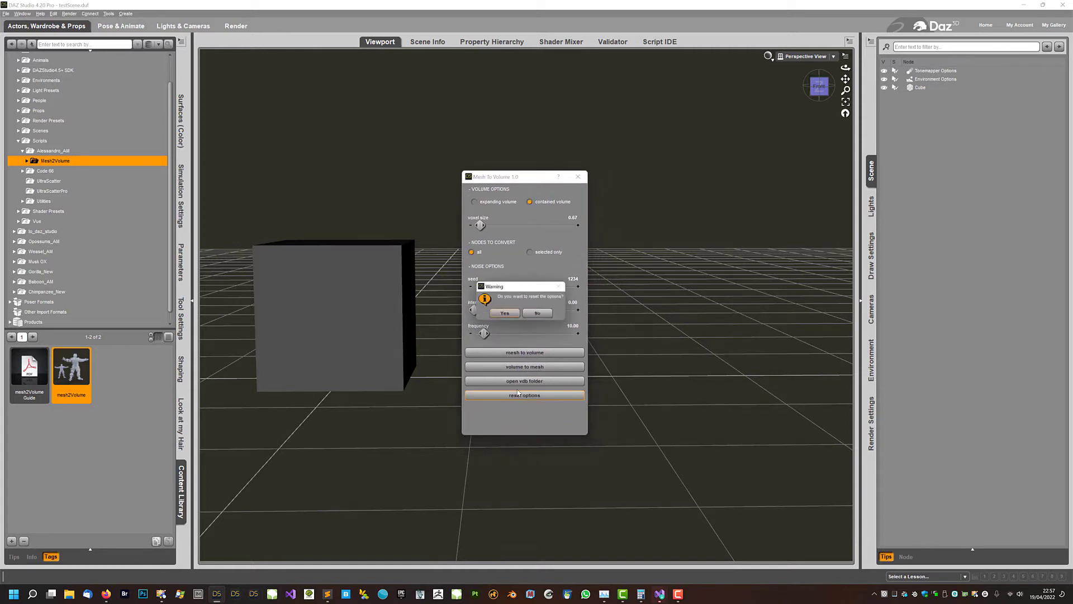
{"action": "left_click", "coordinate": [506, 316]}
{"action": "left_click_drag", "start_coordinate": [520, 183], "coordinate": [582, 182]}
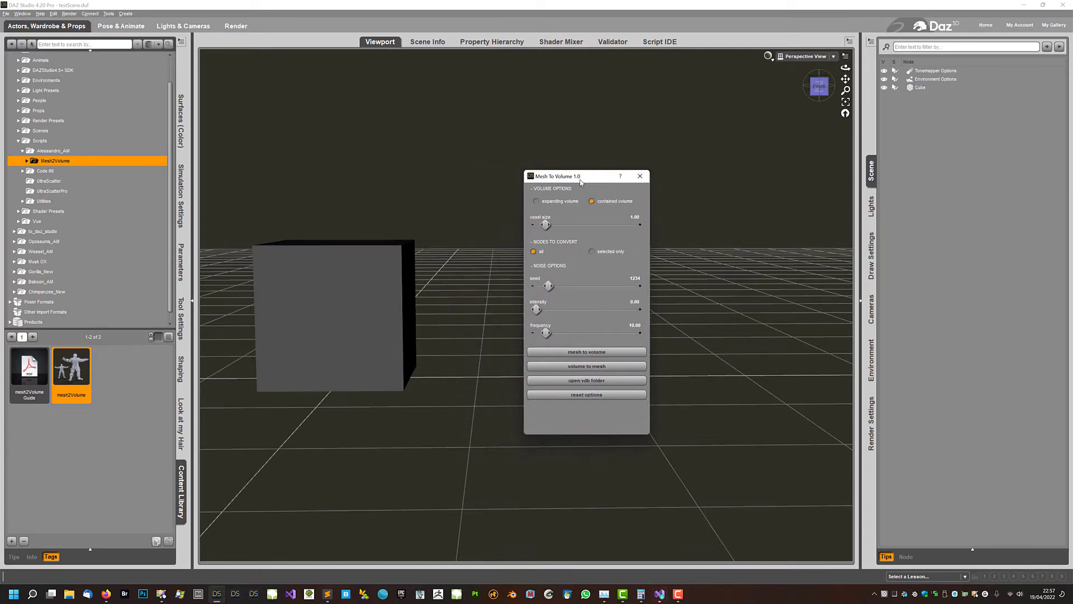
{"action": "left_click_drag", "start_coordinate": [581, 182], "coordinate": [603, 176]}
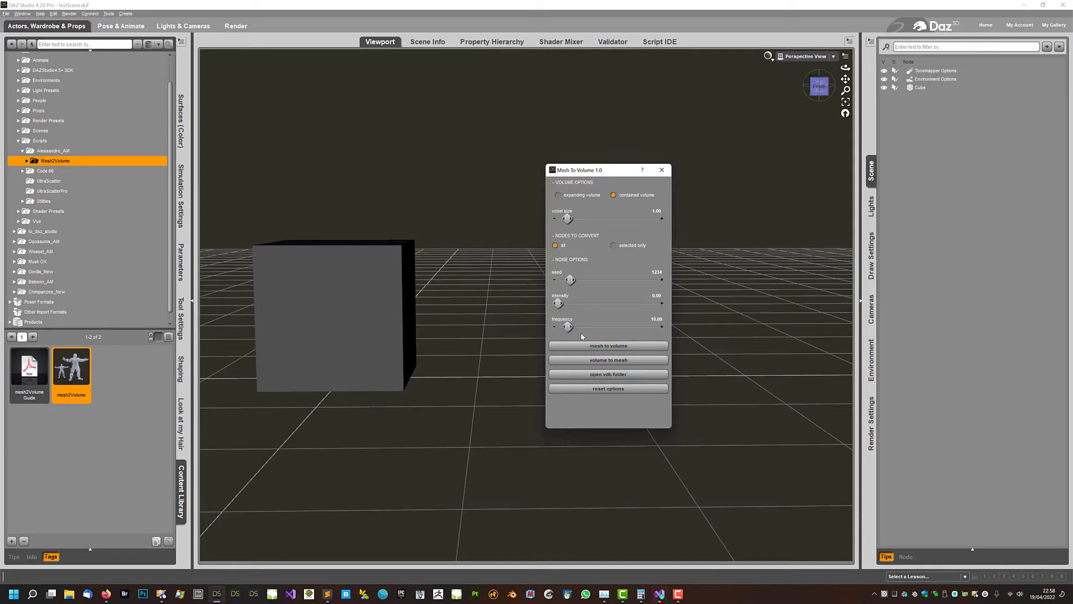
Step: Set the noise intensity to 200 and convert the cube's mesh to a contained volume
{"action": "left_click_drag", "start_coordinate": [558, 303], "coordinate": [597, 303]}
{"action": "left_click", "coordinate": [655, 295]}
{"action": "type", "text": "200"}
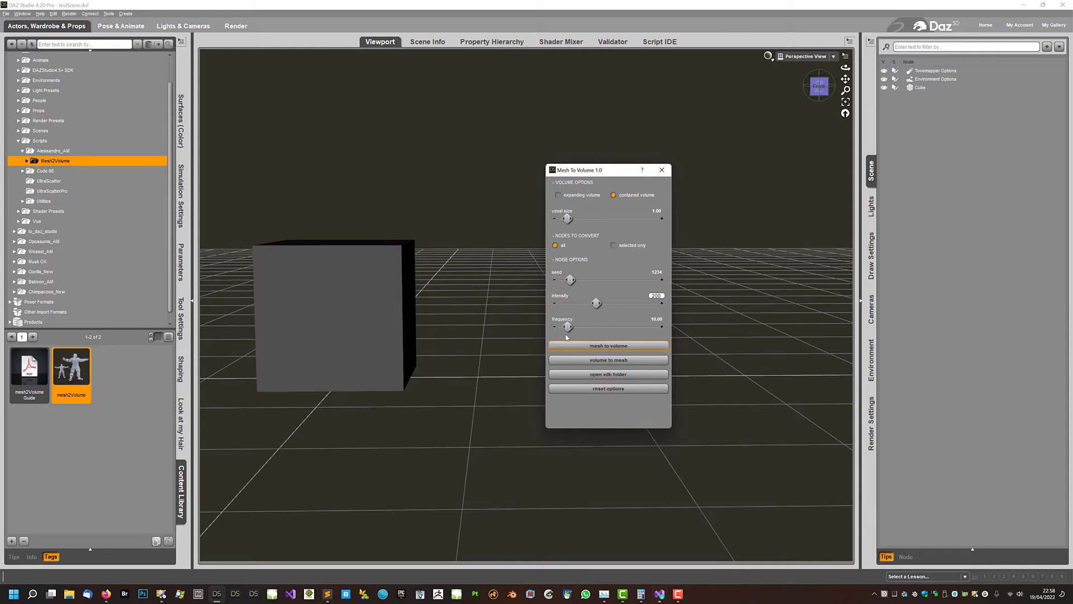
{"action": "left_click", "coordinate": [574, 348]}
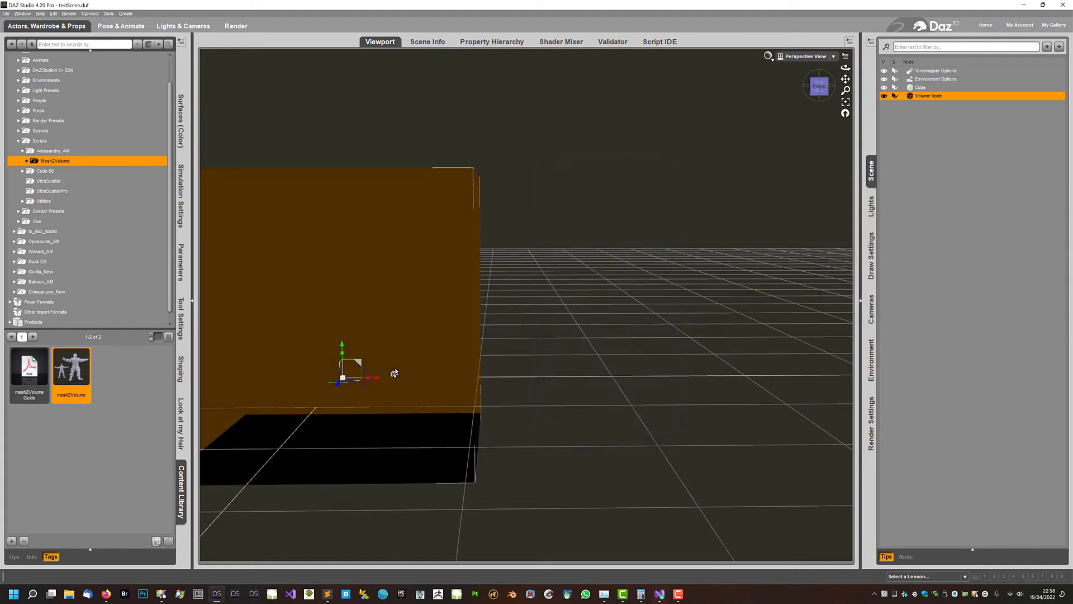
Step: Move the new Volume Node beside the cube along the X axis and switch the viewport to the rendered Iray preview
{"action": "left_click_drag", "start_coordinate": [375, 378], "coordinate": [614, 377]}
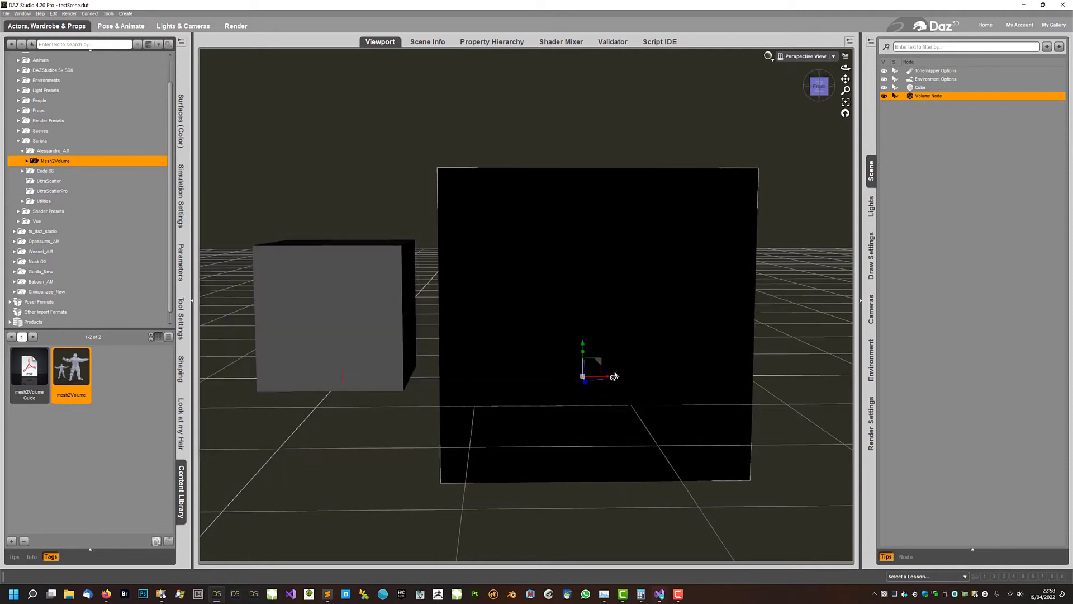
{"action": "left_click", "coordinate": [769, 55]}
{"action": "left_click", "coordinate": [760, 163]}
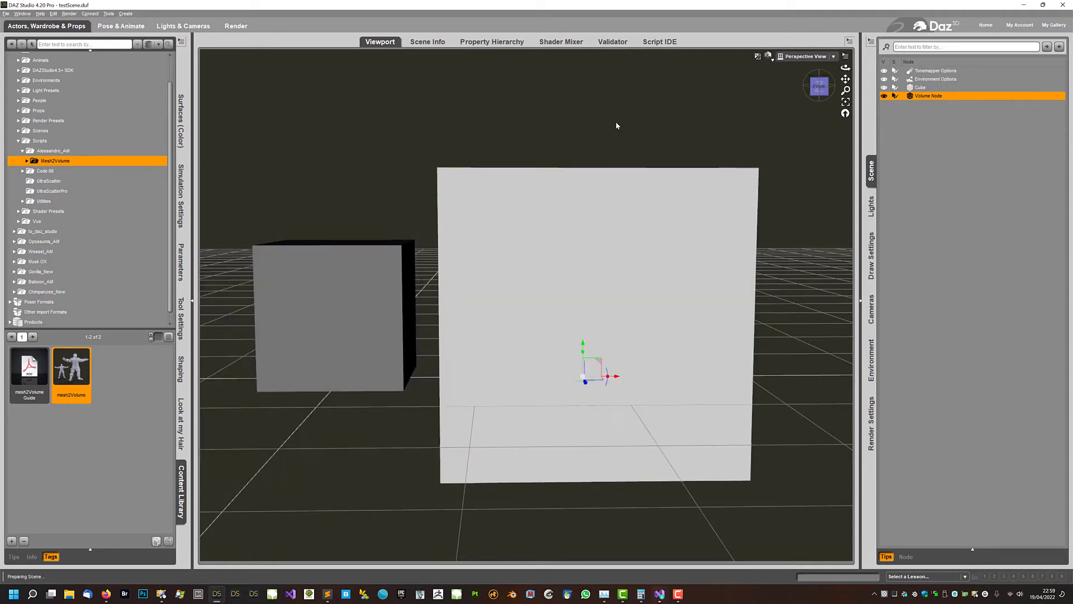
Step: Reopen the Mesh To Volume script and open its vdb folder, with the modification dates of the files shown
{"action": "middle_click_drag", "start_coordinate": [420, 140], "coordinate": [412, 143]}
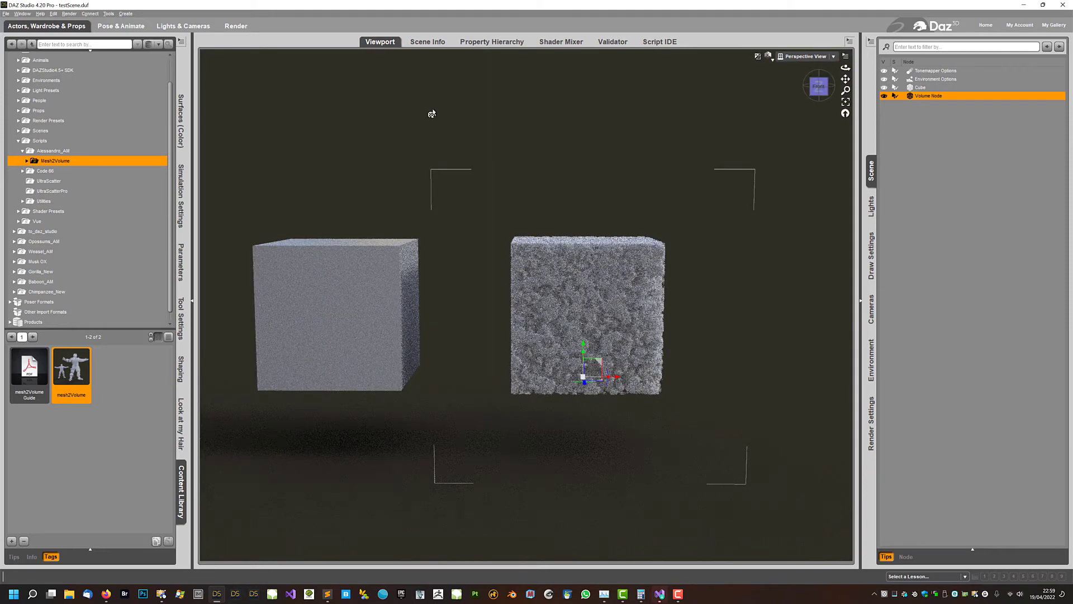
{"action": "left_click_drag", "start_coordinate": [846, 90], "coordinate": [846, 58]}
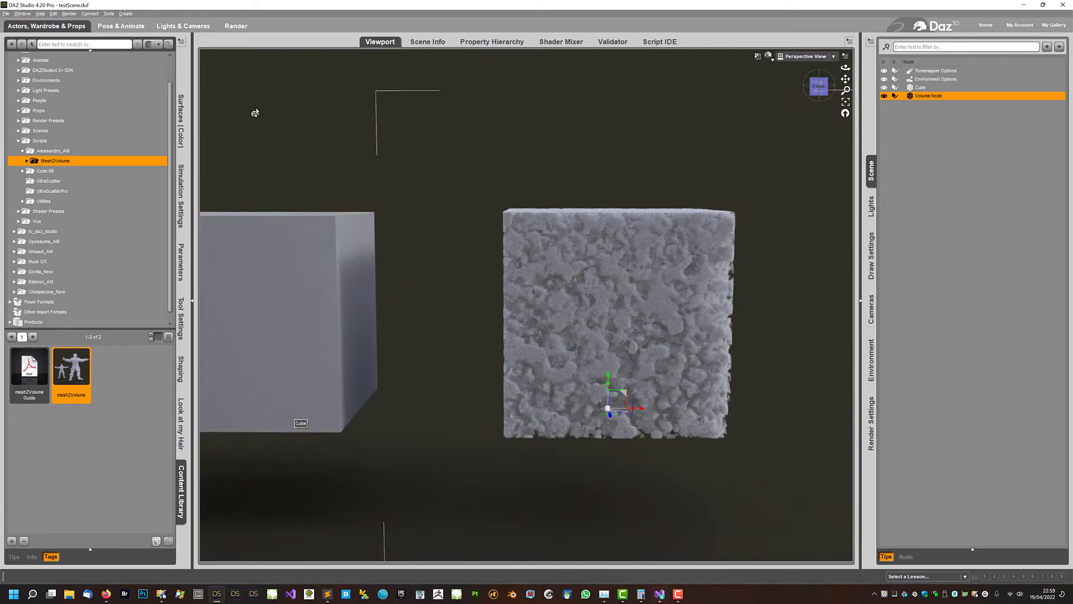
{"action": "double_click", "coordinate": [76, 365]}
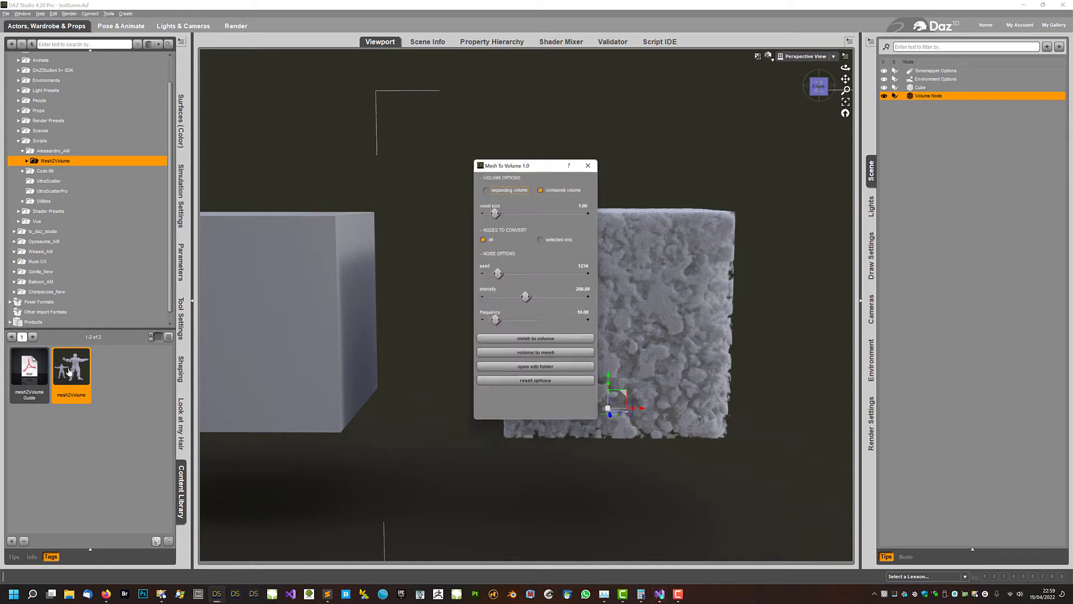
{"action": "left_click_drag", "start_coordinate": [509, 162], "coordinate": [407, 114]}
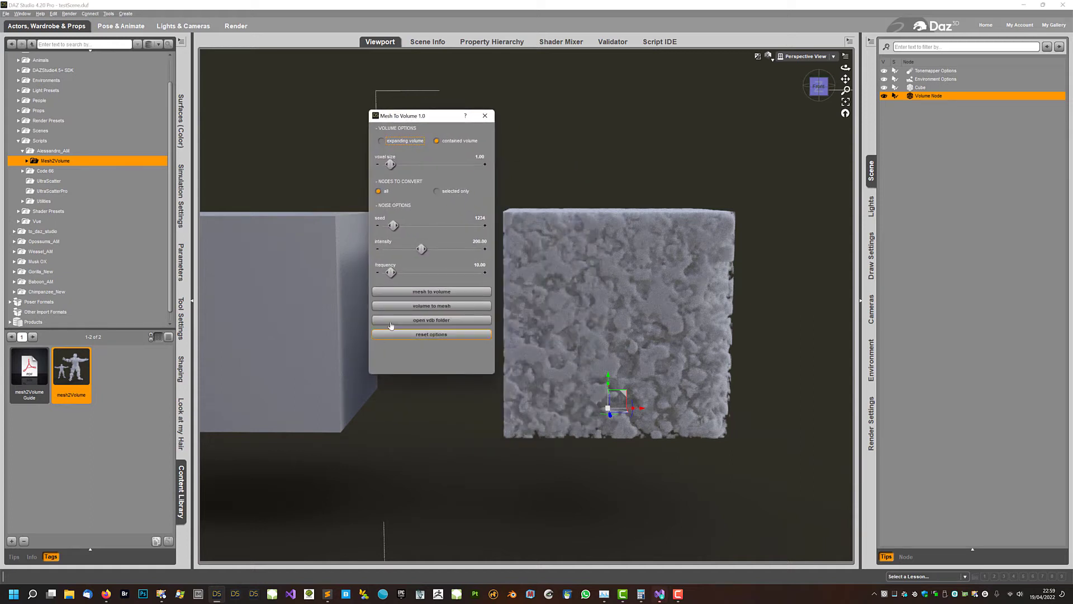
{"action": "left_click", "coordinate": [425, 321]}
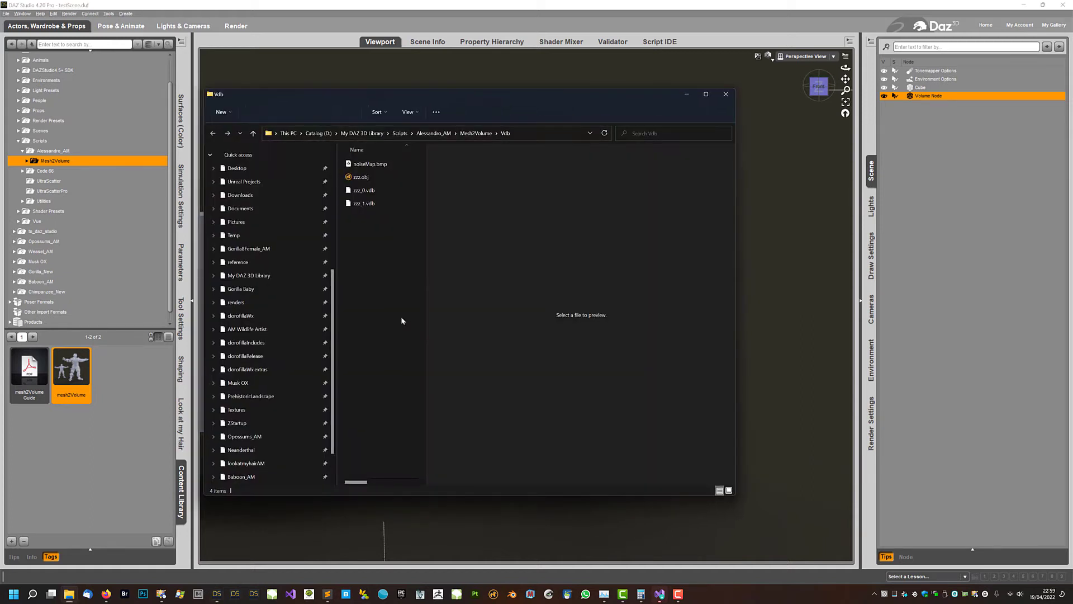
{"action": "left_click_drag", "start_coordinate": [335, 100], "coordinate": [300, 90]}
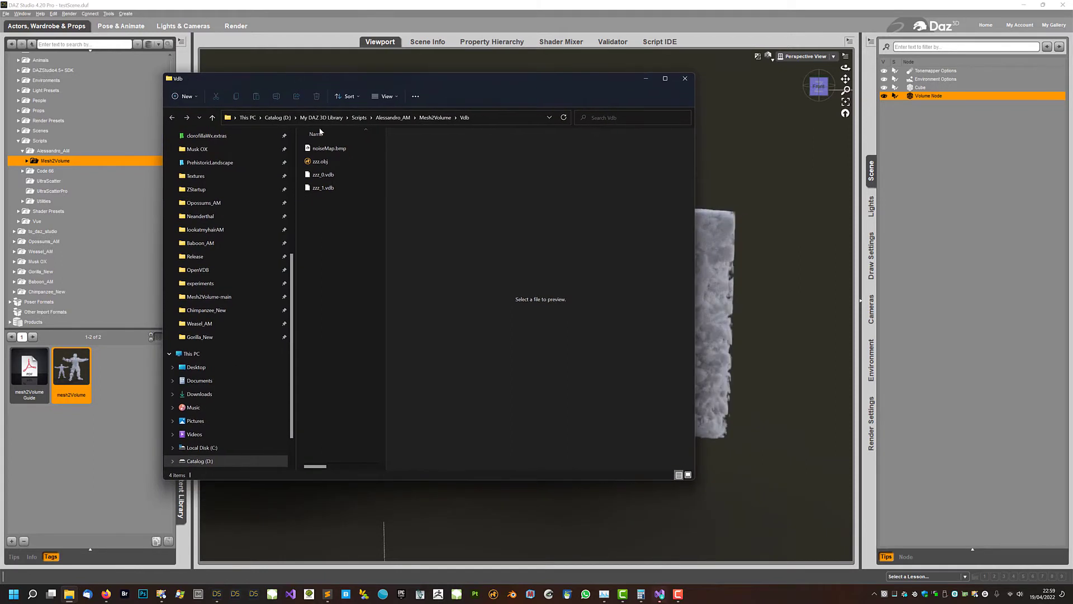
{"action": "left_click_drag", "start_coordinate": [386, 208], "coordinate": [490, 211]}
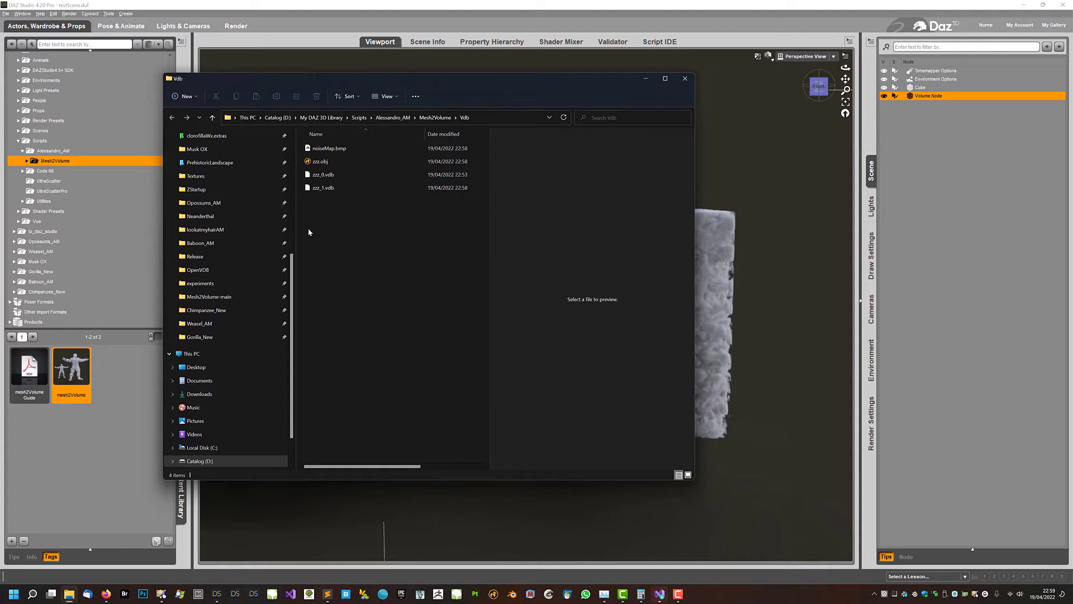
Step: Sort the Vdb folder by date modified, select the newest volume file zzz_1.vdb, and move the folder window out of the way
{"action": "left_click", "coordinate": [337, 186]}
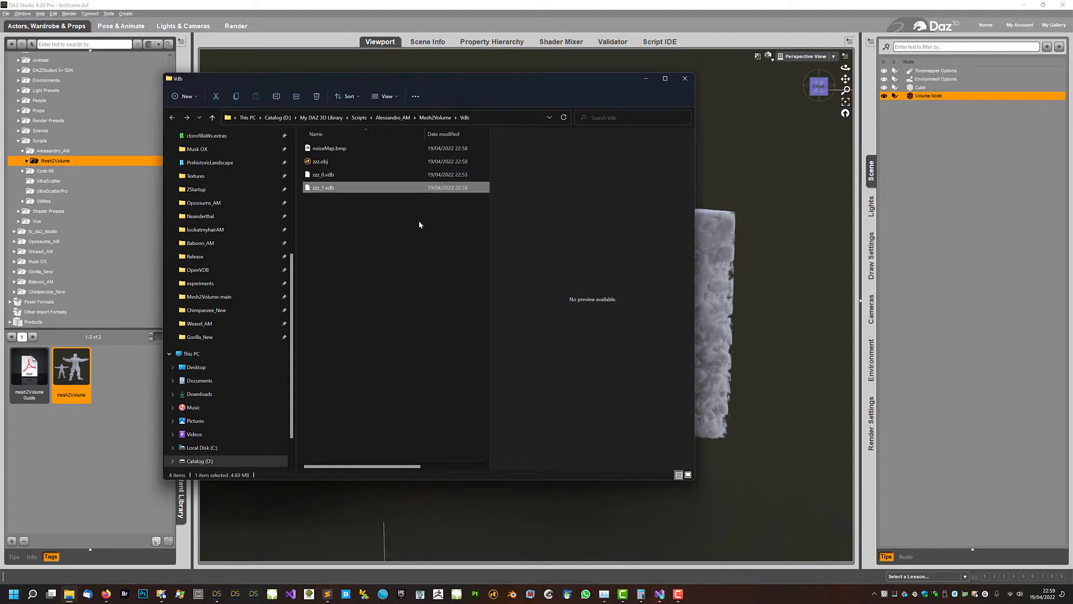
{"action": "left_click", "coordinate": [403, 226]}
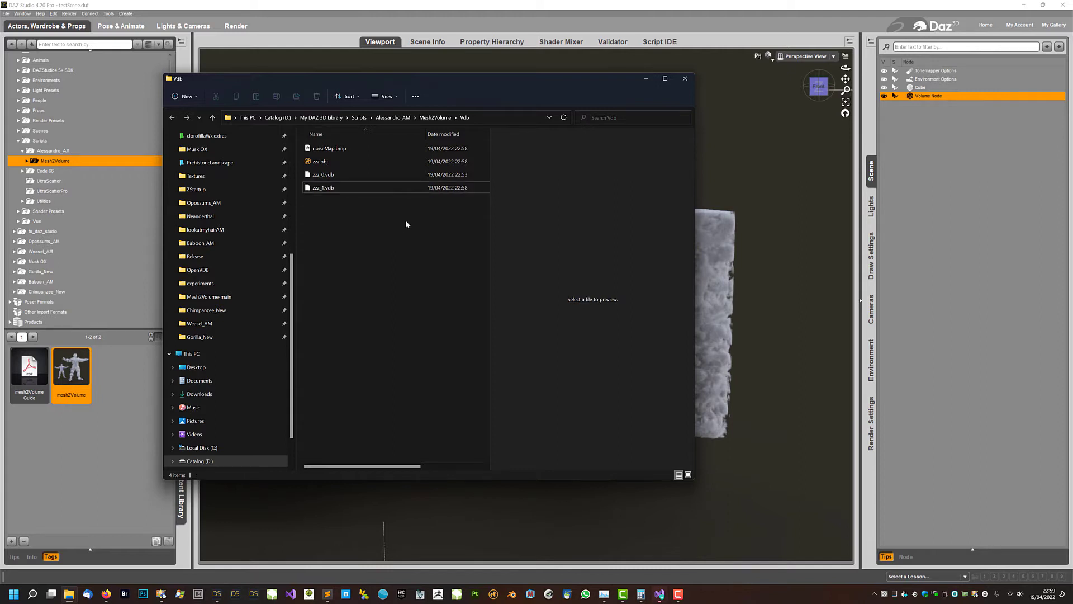
{"action": "left_click", "coordinate": [443, 134]}
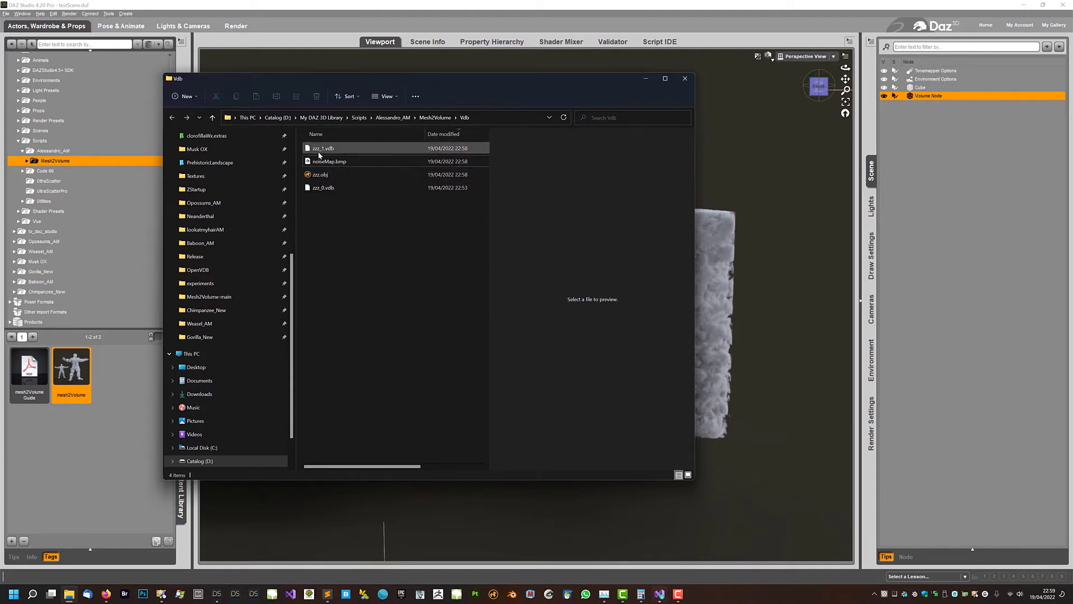
{"action": "left_click", "coordinate": [316, 149]}
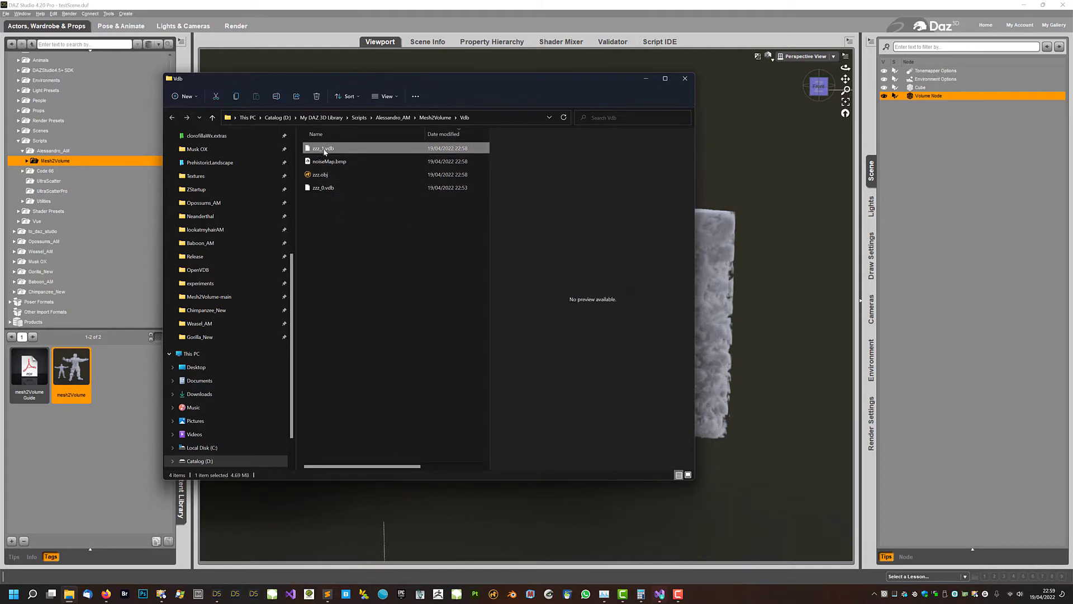
{"action": "left_click_drag", "start_coordinate": [327, 152], "coordinate": [425, 135]}
{"action": "left_click_drag", "start_coordinate": [463, 81], "coordinate": [1072, 114]}
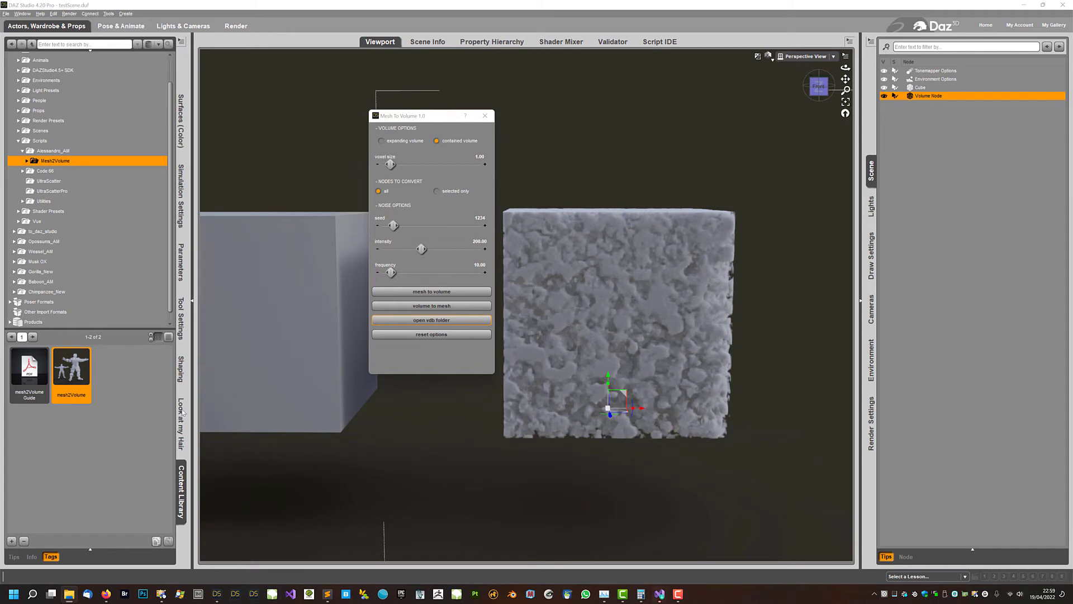
Step: Close the Mesh To Volume dialog and show the Volume Node's Default surface settings to check its Volume File
{"action": "left_click", "coordinate": [180, 123]}
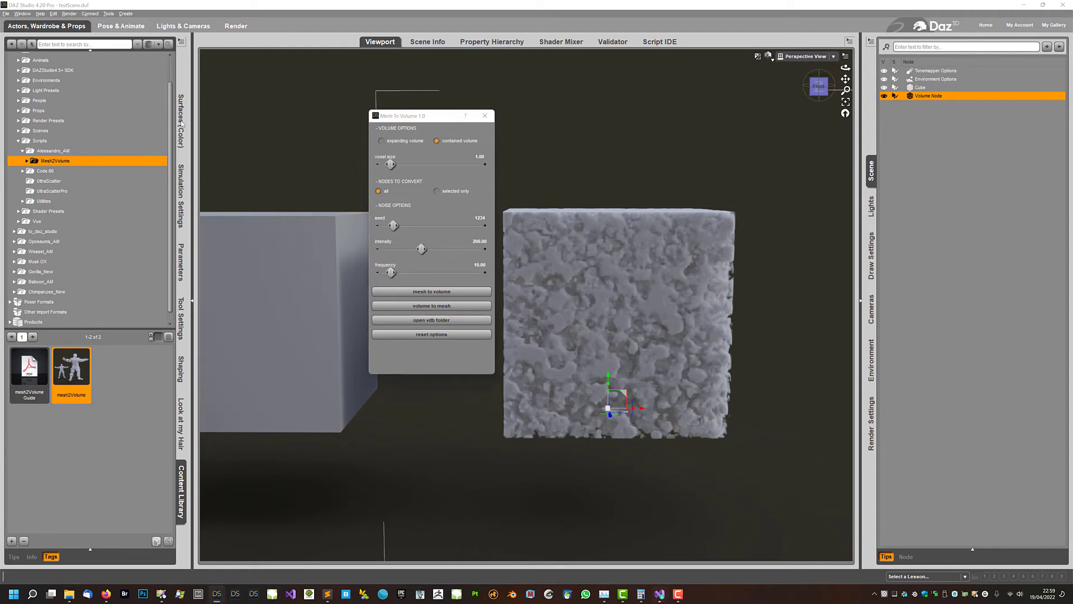
{"action": "left_click", "coordinate": [486, 116]}
{"action": "left_click", "coordinate": [180, 120]}
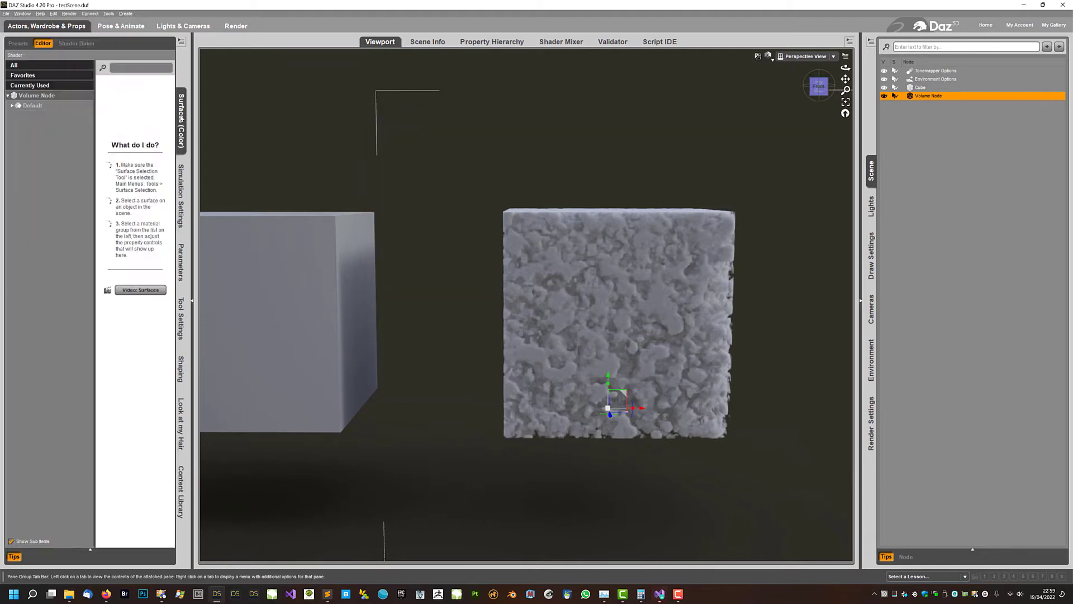
{"action": "left_click", "coordinate": [42, 106]}
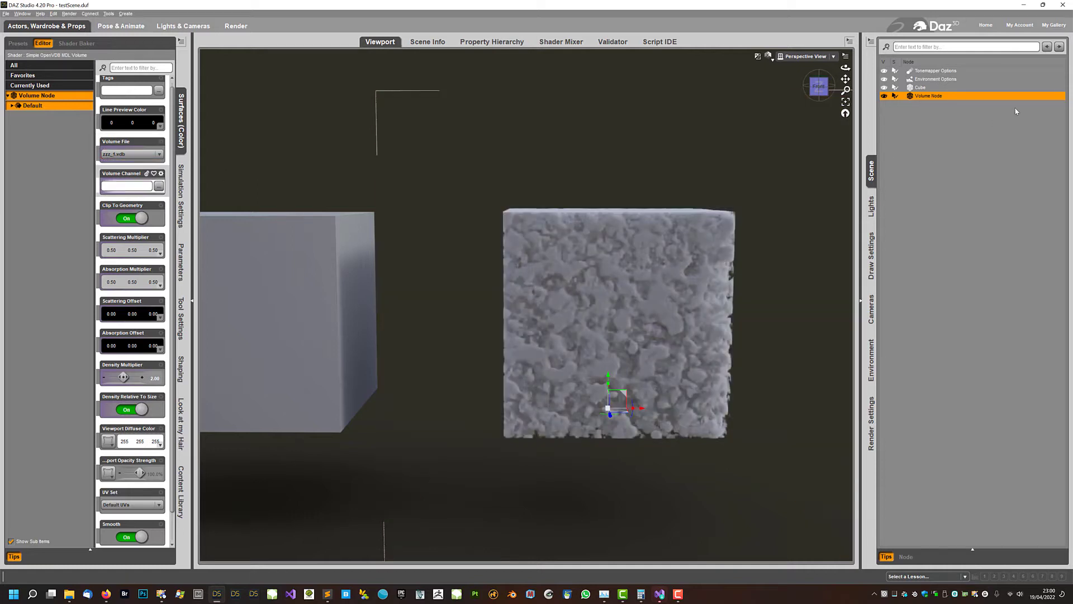
Step: Preview noiseMap.bmp in the Vdb folder beside the rendered volume, with the Mesh To Volume dialog closed
{"action": "left_click_drag", "start_coordinate": [1072, 129], "coordinate": [357, 65]}
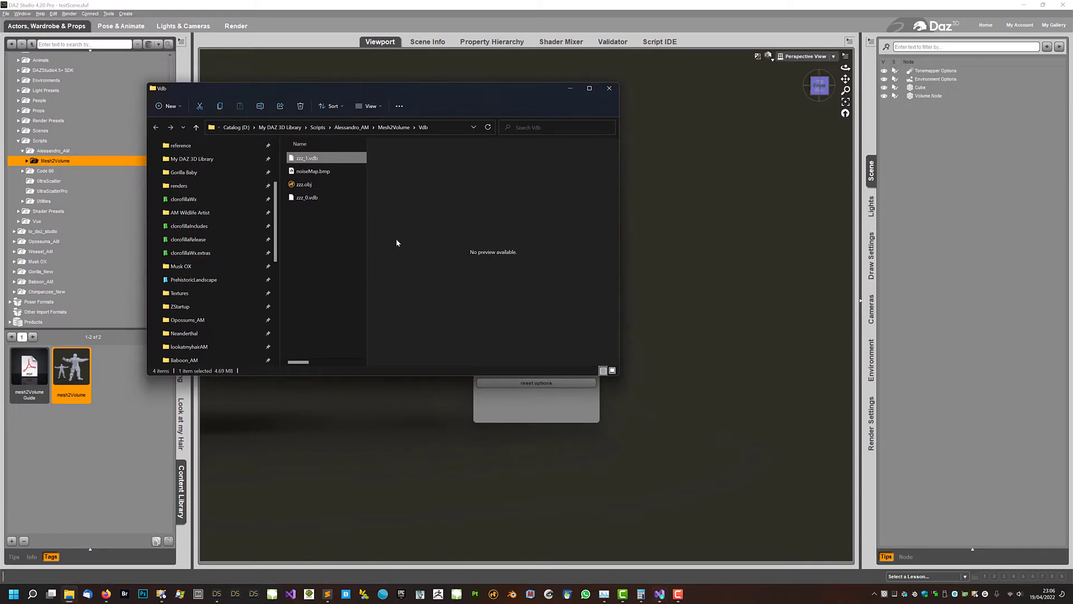
{"action": "left_click_drag", "start_coordinate": [367, 250], "coordinate": [471, 249]}
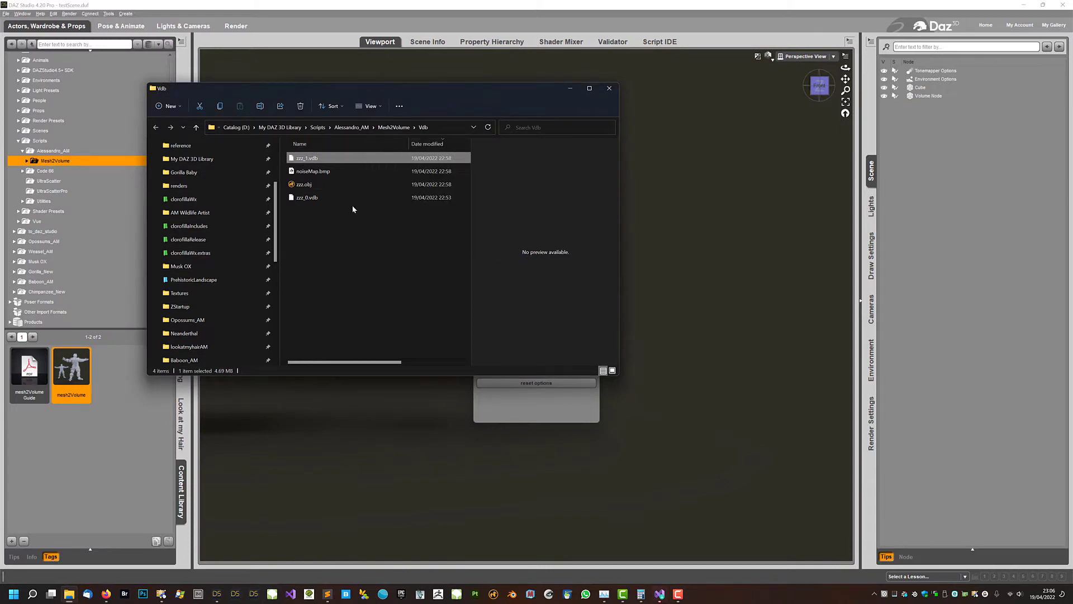
{"action": "left_click", "coordinate": [336, 175]}
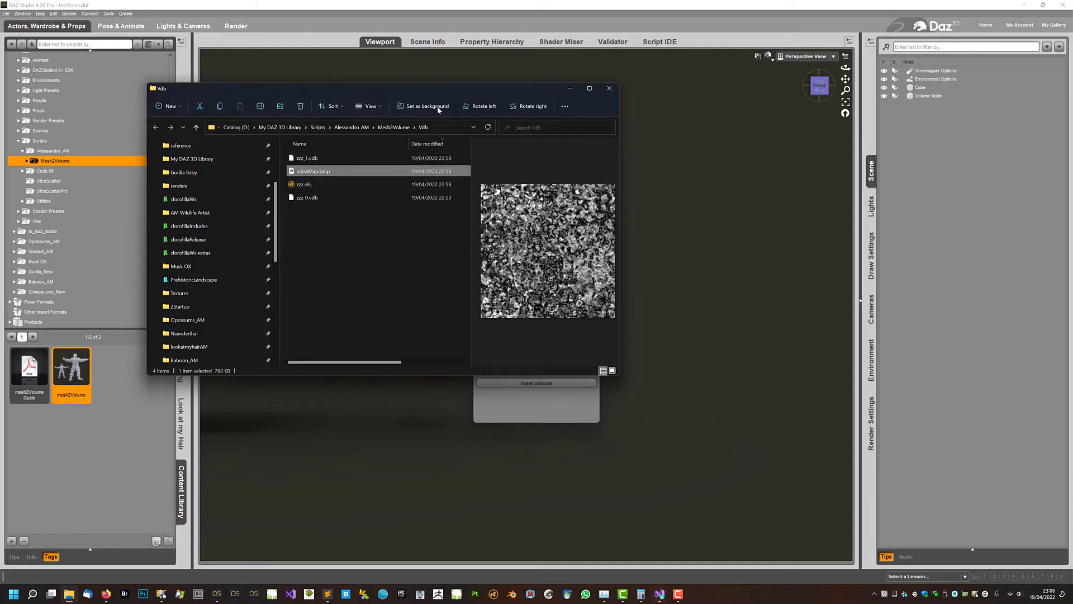
{"action": "left_click_drag", "start_coordinate": [442, 88], "coordinate": [271, 148]}
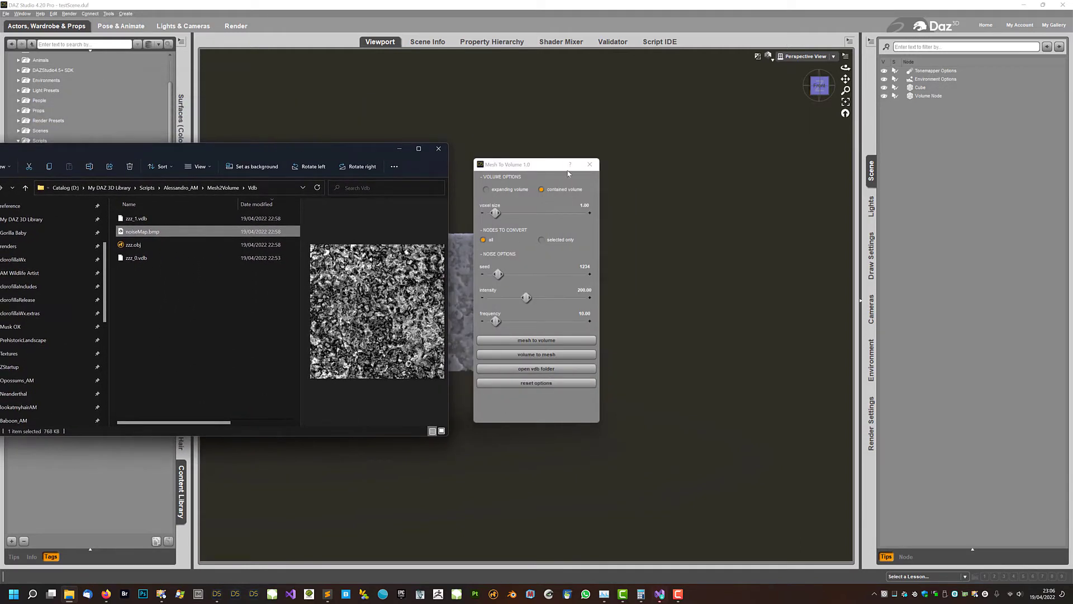
{"action": "left_click", "coordinate": [591, 167]}
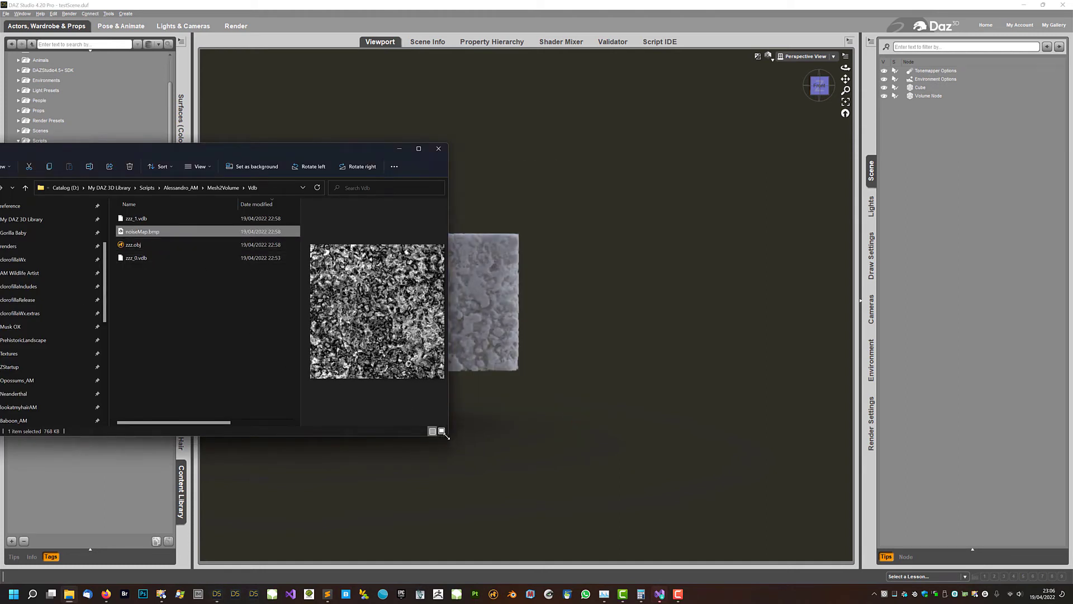
{"action": "left_click_drag", "start_coordinate": [317, 152], "coordinate": [237, 143]}
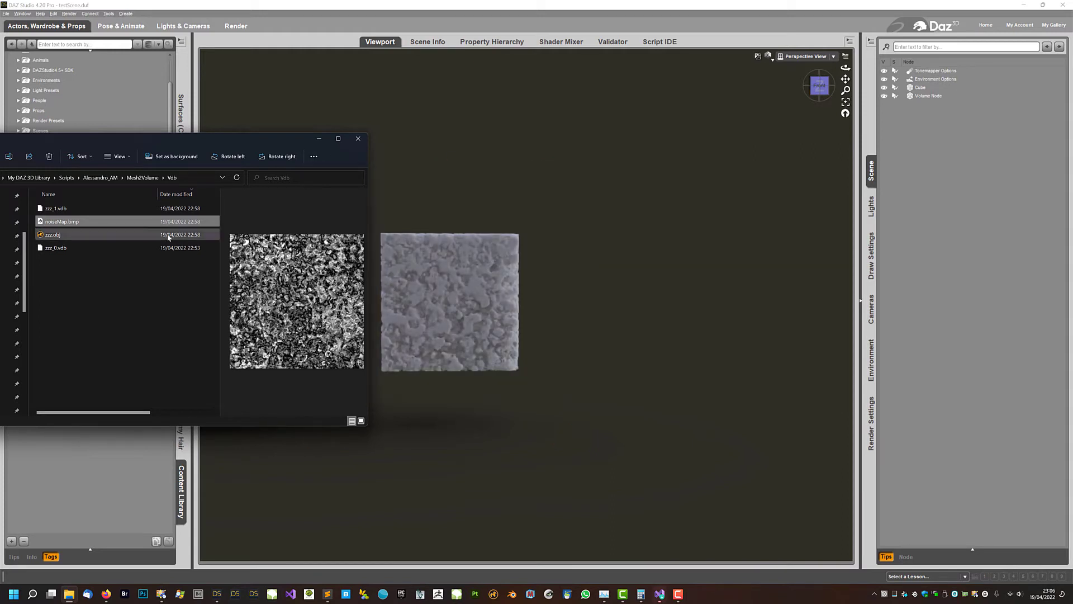
{"action": "left_click_drag", "start_coordinate": [113, 139], "coordinate": [1072, 213]}
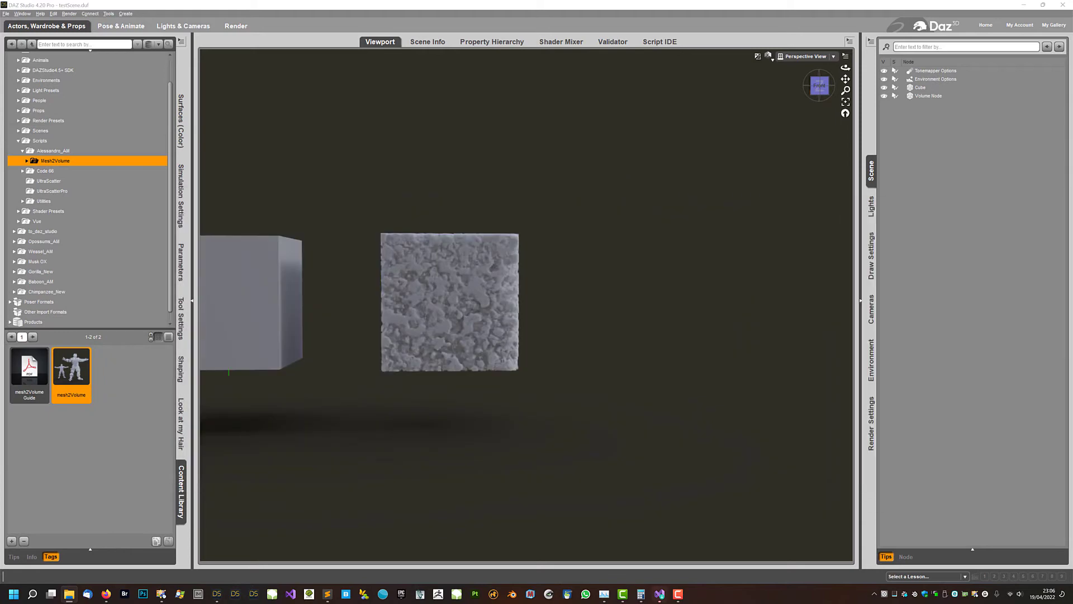
Step: Examine the rendered cube and noisy volume from above and from the front, and switch the viewport out of Iray preview
{"action": "left_click_drag", "start_coordinate": [824, 91], "coordinate": [785, 123]}
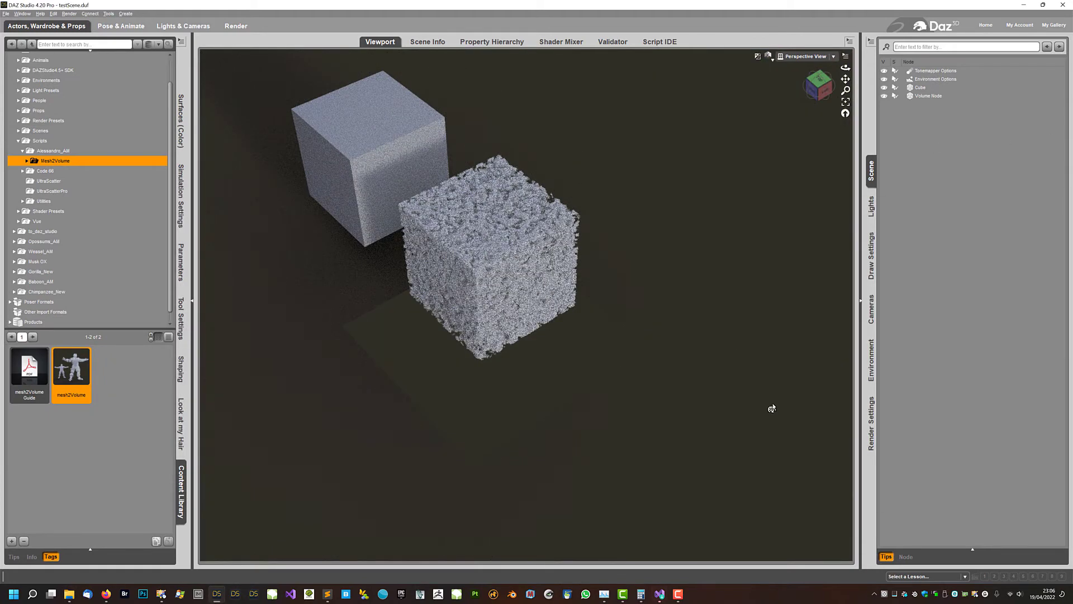
{"action": "left_click_drag", "start_coordinate": [845, 79], "coordinate": [840, 175]}
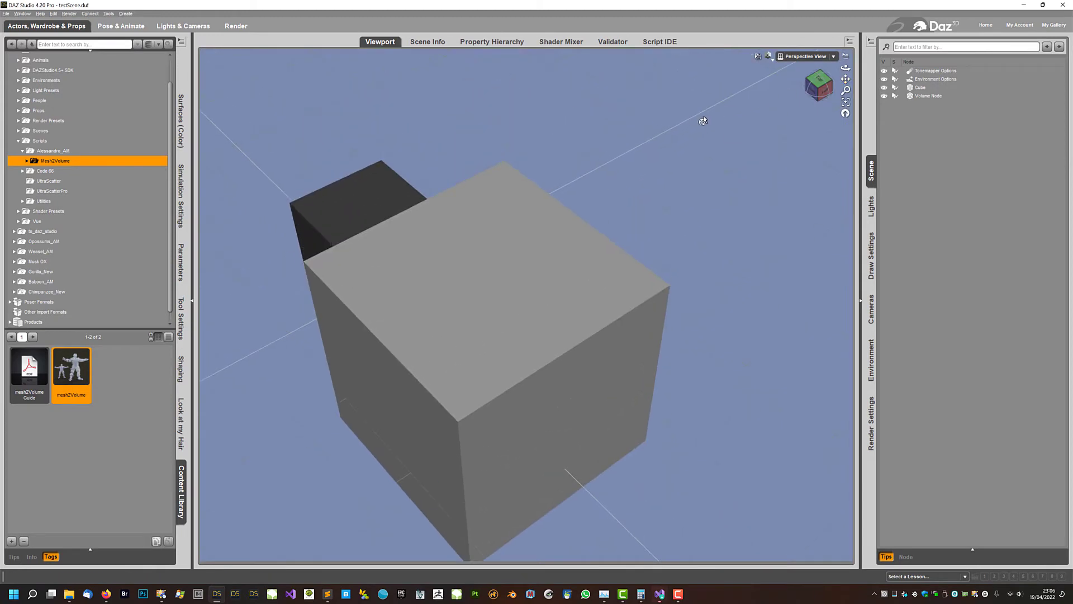
{"action": "scroll", "coordinate": [693, 116], "scroll_direction": "up", "scroll_amount": 3}
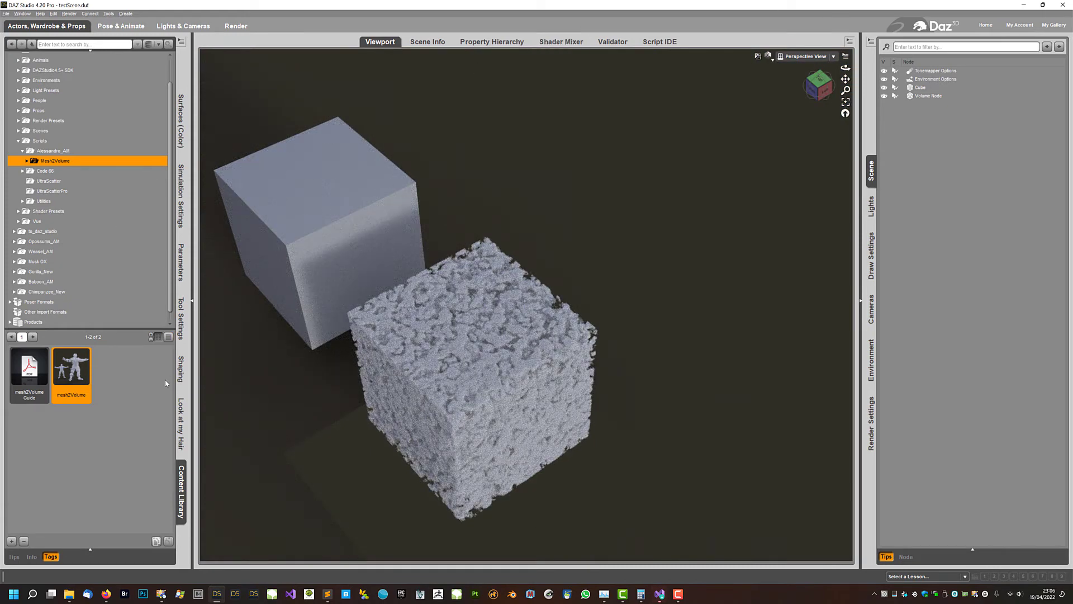
{"action": "scroll", "coordinate": [283, 388], "scroll_direction": "up", "scroll_amount": 5}
{"action": "left_click_drag", "start_coordinate": [296, 386], "coordinate": [424, 313], "text": "ctrl+alt"}
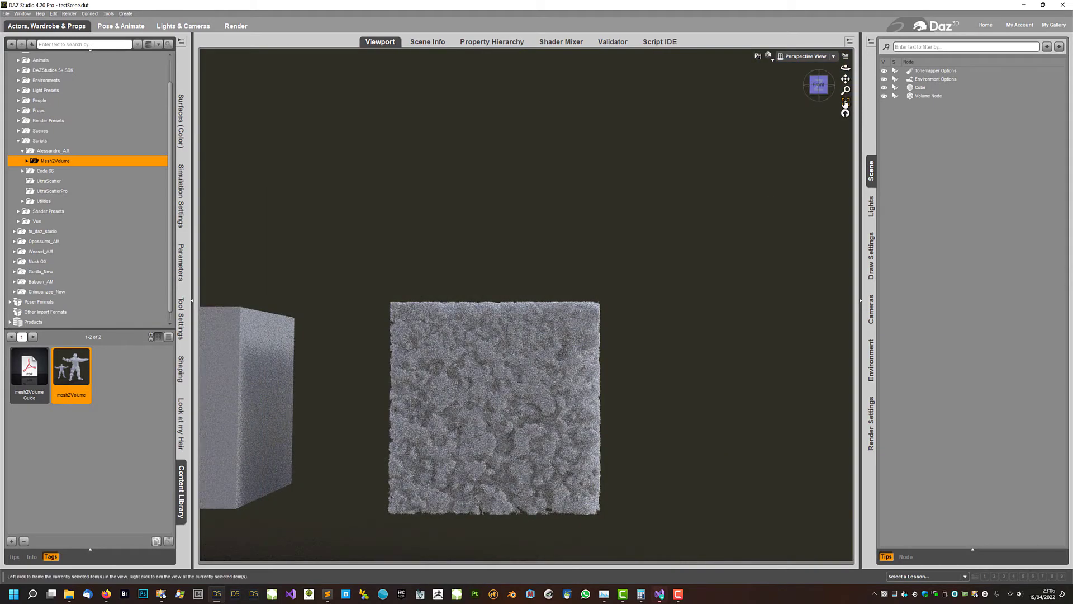
{"action": "left_click", "coordinate": [845, 102]}
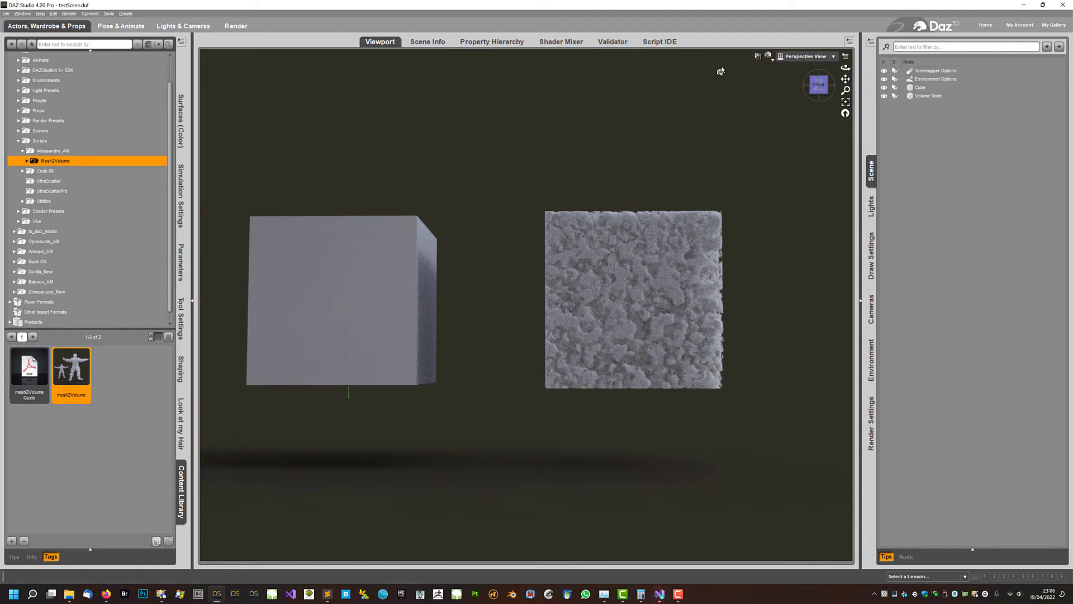
{"action": "key", "text": "ctrl+9"}
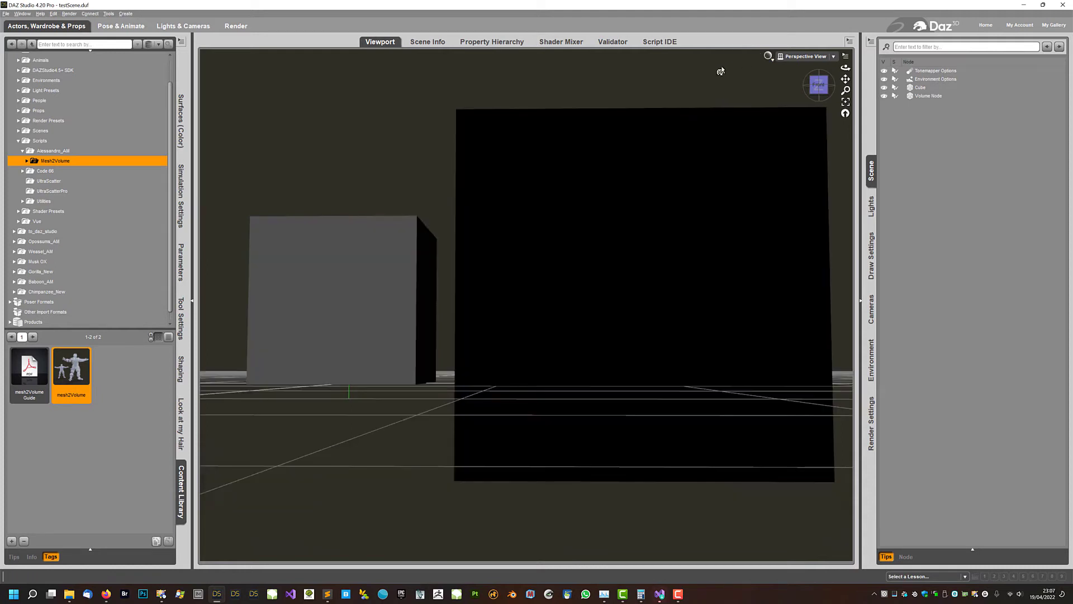
Step: Show the noiseMap.bmp preview again at a larger size and close the Vdb folder window
{"action": "left_click_drag", "start_coordinate": [1072, 185], "coordinate": [293, 88]}
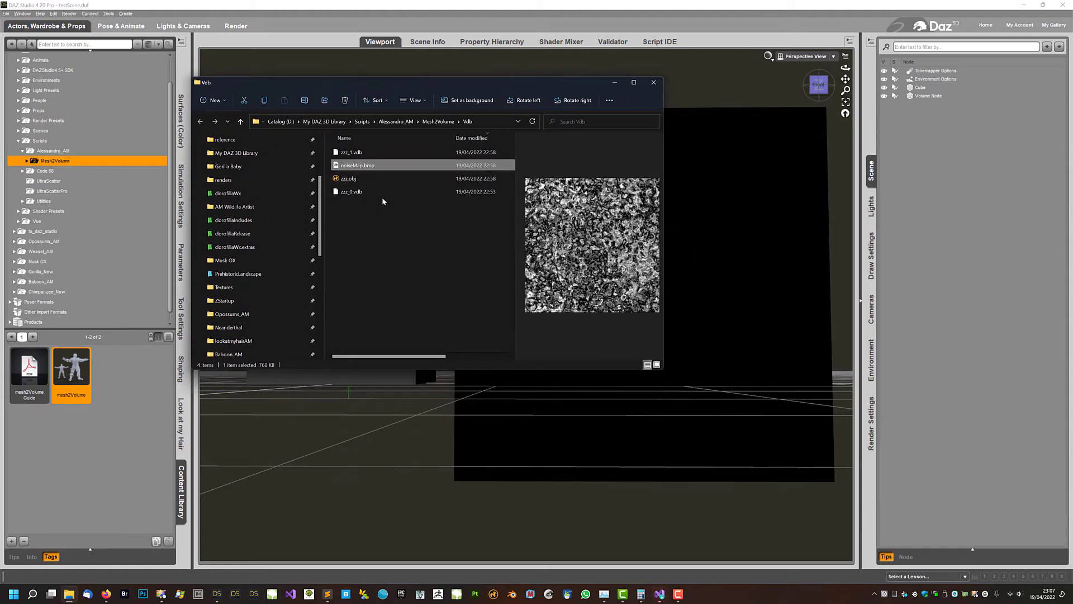
{"action": "left_click_drag", "start_coordinate": [515, 257], "coordinate": [472, 244]}
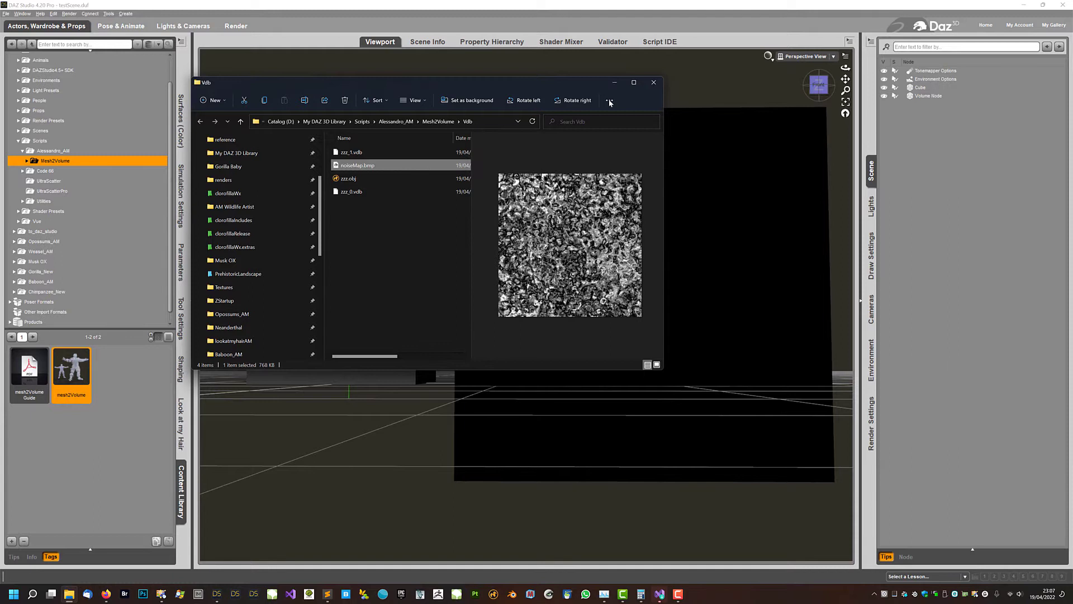
{"action": "left_click", "coordinate": [653, 82]}
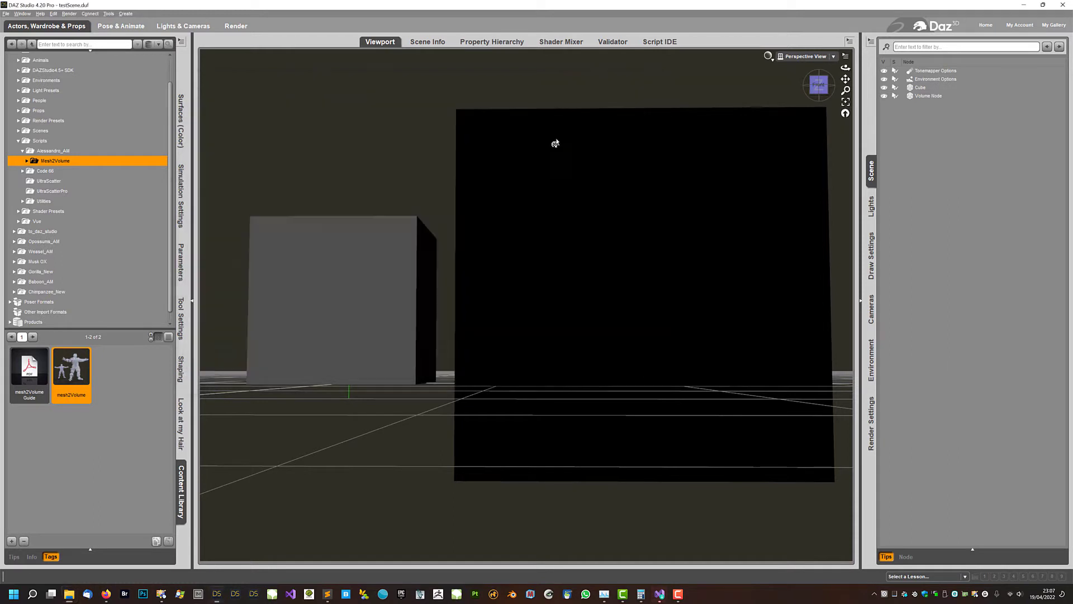
Step: Reopen the Mesh To Volume script, set the noise frequency to 1, and convert the cube's mesh to a contained volume
{"action": "double_click", "coordinate": [79, 372]}
{"action": "left_click_drag", "start_coordinate": [509, 161], "coordinate": [290, 102]}
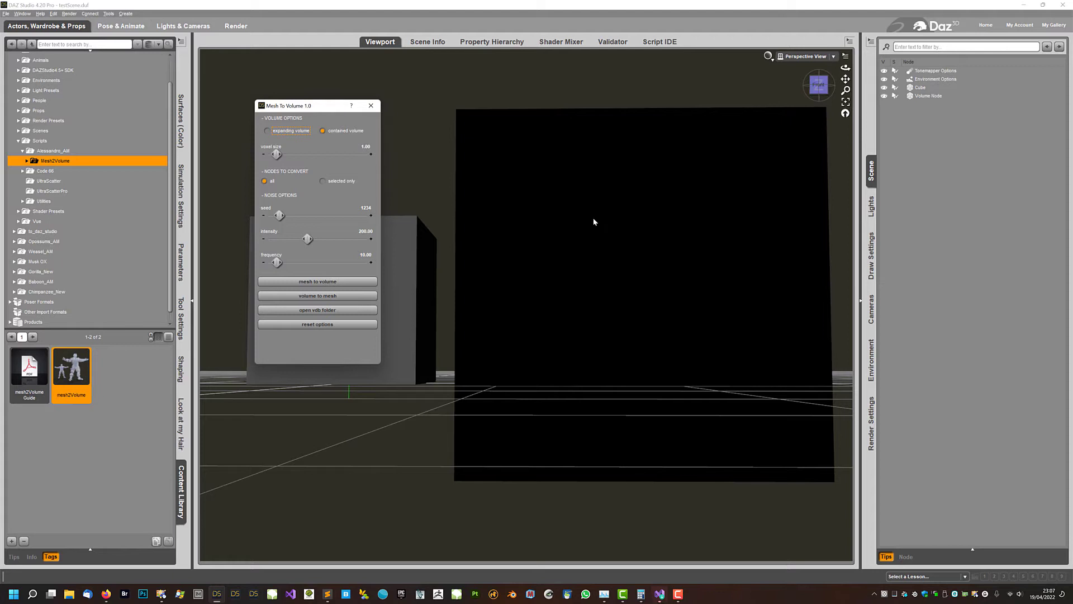
{"action": "left_click", "coordinate": [366, 254]}
{"action": "type", "text": "1"}
{"action": "key", "text": "Return"}
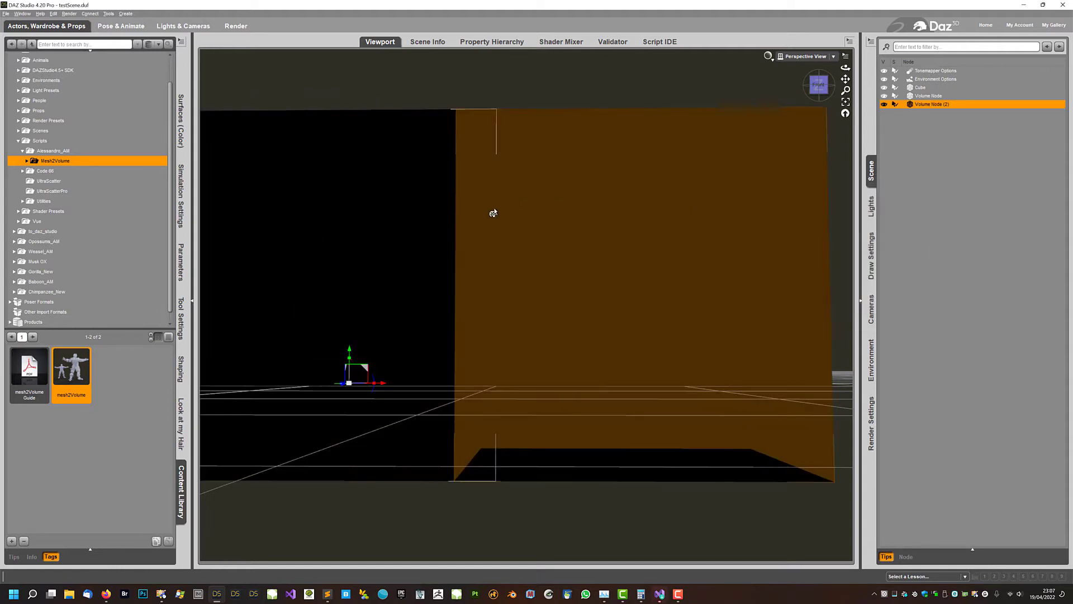
Step: Hide the original cube and show both volumes side by side in the rendered Iray preview
{"action": "scroll", "coordinate": [516, 227], "scroll_direction": "down", "scroll_amount": 3}
{"action": "middle_click_drag", "start_coordinate": [712, 110], "coordinate": [711, 148]}
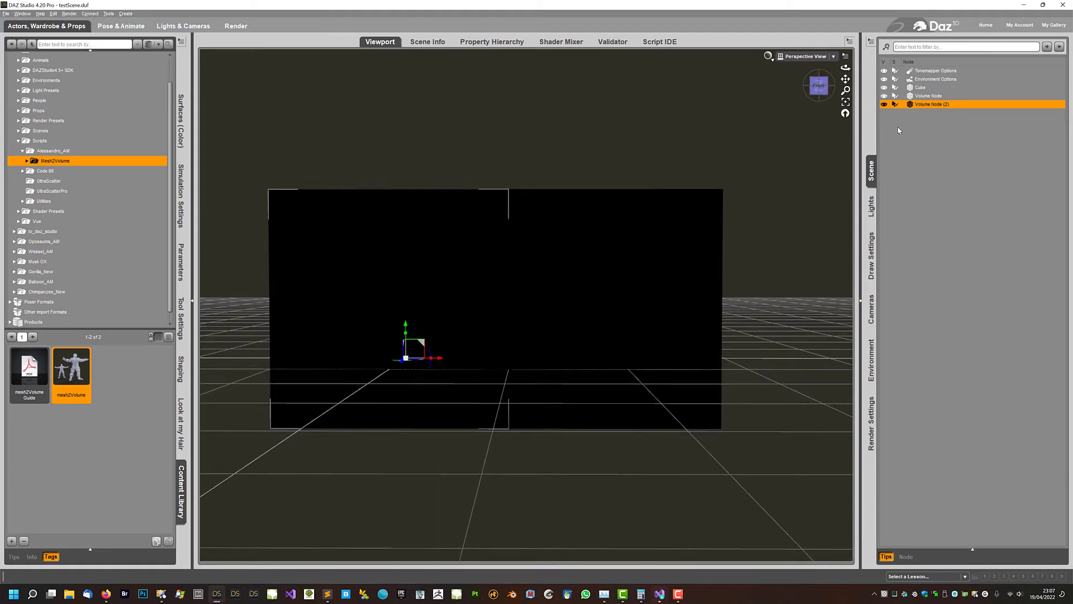
{"action": "left_click", "coordinate": [884, 88]}
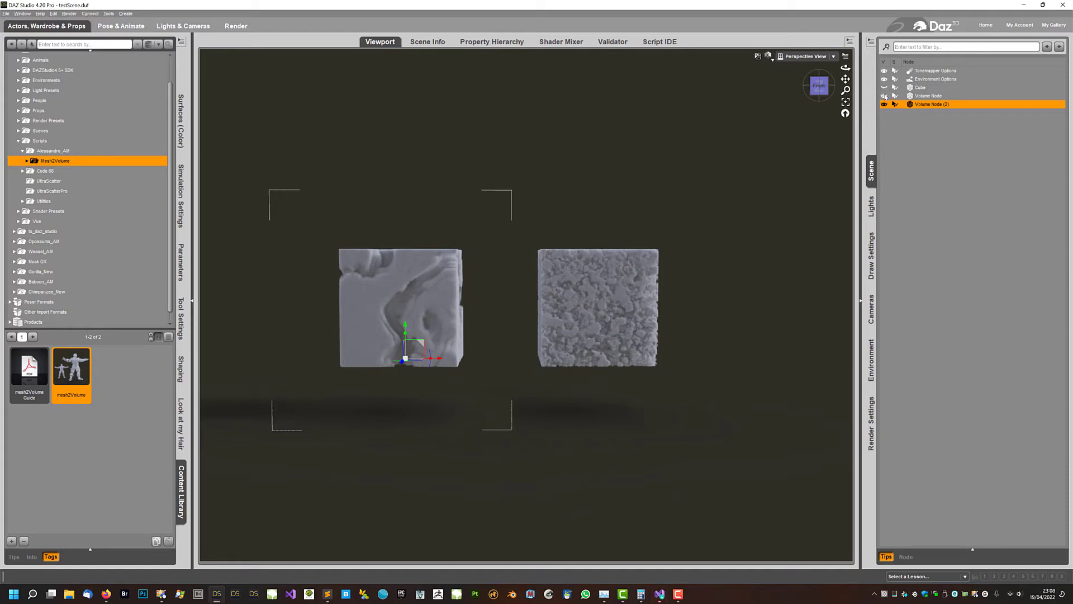
Step: Leave the Iray preview, select the cube, and convert it with the Mesh To Volume script at noise frequency 100
{"action": "key", "text": "ctrl+9"}
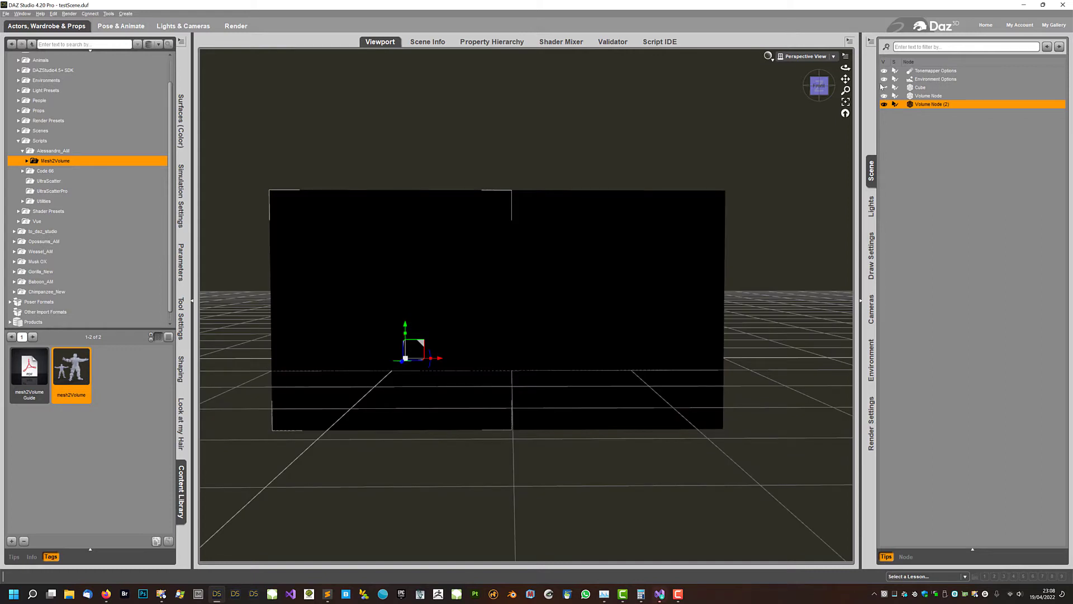
{"action": "left_click", "coordinate": [920, 88]}
{"action": "double_click", "coordinate": [67, 381]}
{"action": "left_click", "coordinate": [584, 313]}
{"action": "type", "text": "100"}
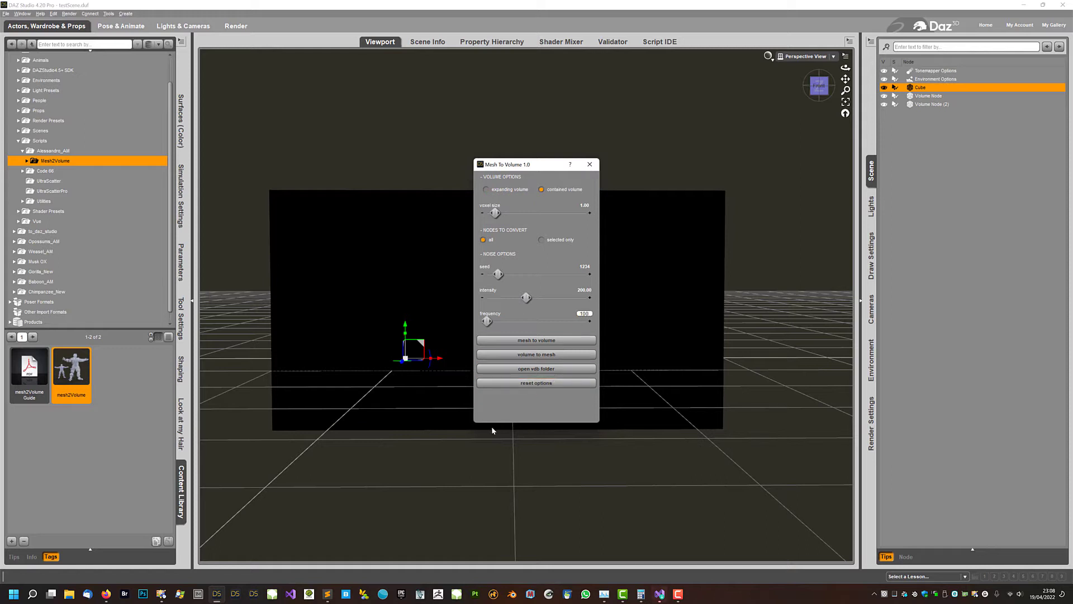
{"action": "key", "text": "Return"}
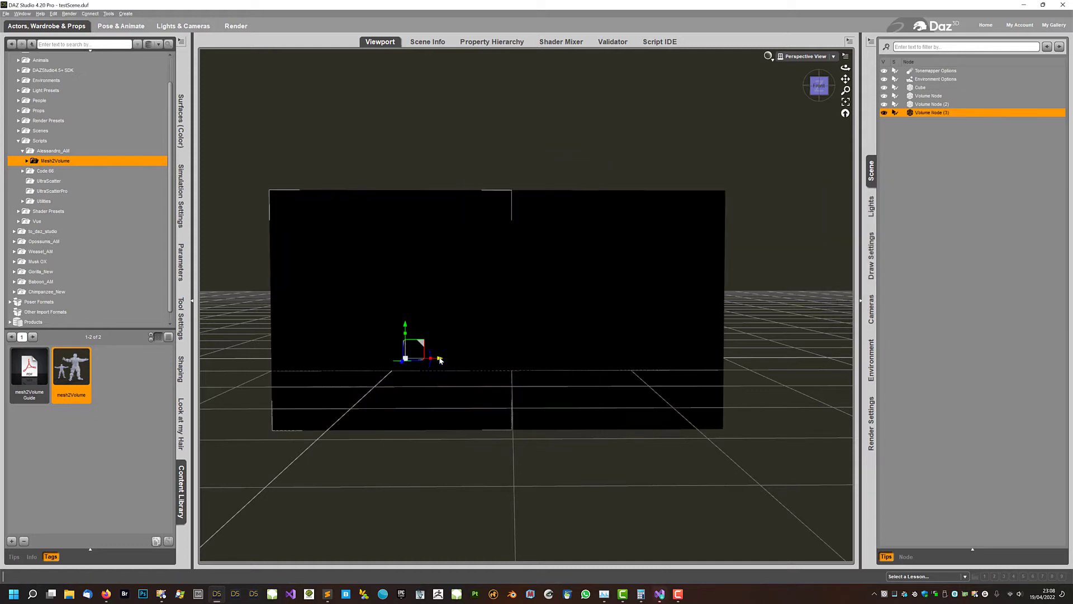
Step: Place the third volume in a row beside the other two and hide the cube to compare them in the Iray preview
{"action": "left_click_drag", "start_coordinate": [433, 364], "coordinate": [827, 338]}
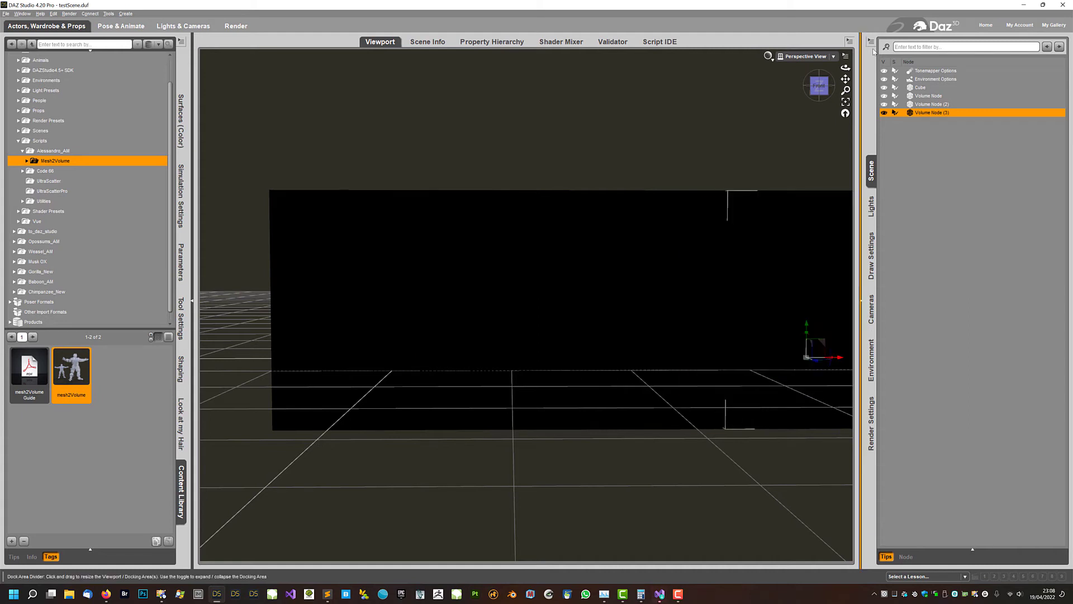
{"action": "left_click_drag", "start_coordinate": [846, 78], "coordinate": [782, 74]}
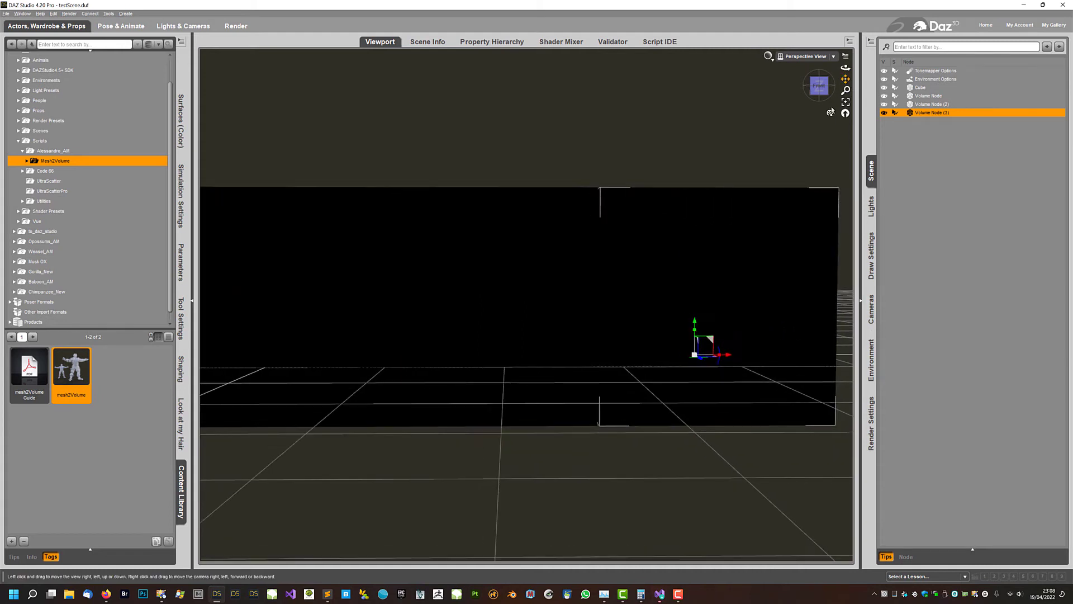
{"action": "scroll", "coordinate": [702, 206], "scroll_direction": "down", "scroll_amount": 2}
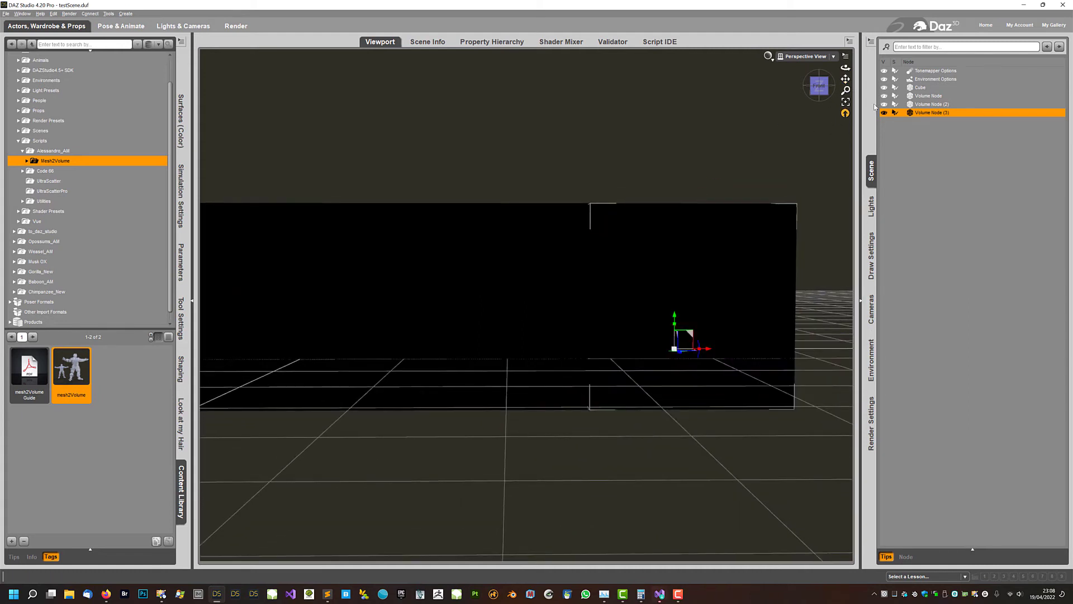
{"action": "left_click", "coordinate": [883, 88], "text": "shift"}
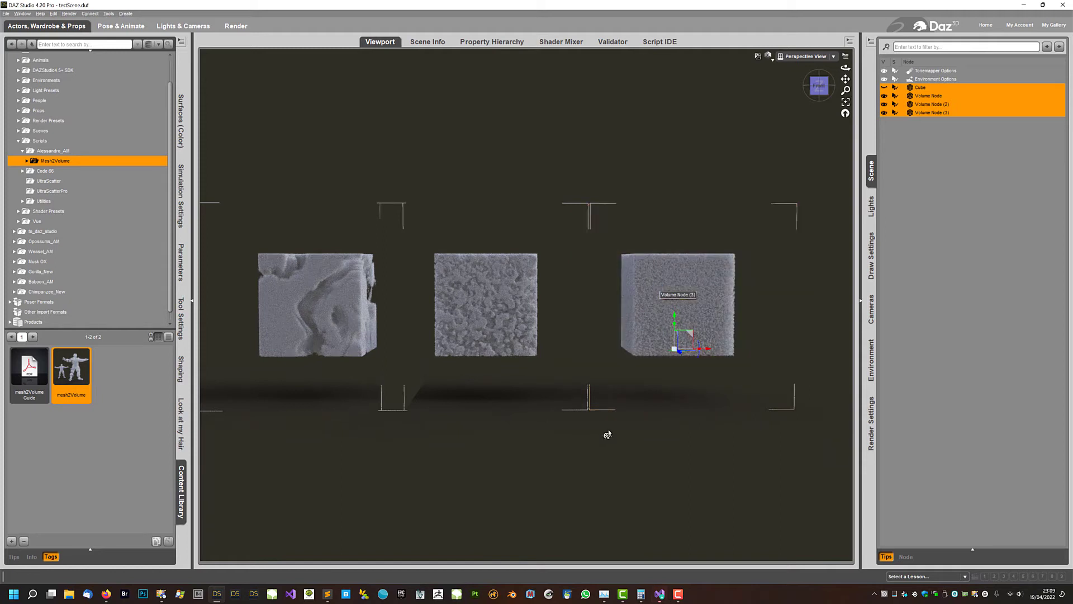
{"action": "left_click_drag", "start_coordinate": [846, 80], "coordinate": [693, 163]}
{"action": "scroll", "coordinate": [689, 162], "scroll_direction": "up", "scroll_amount": 6}
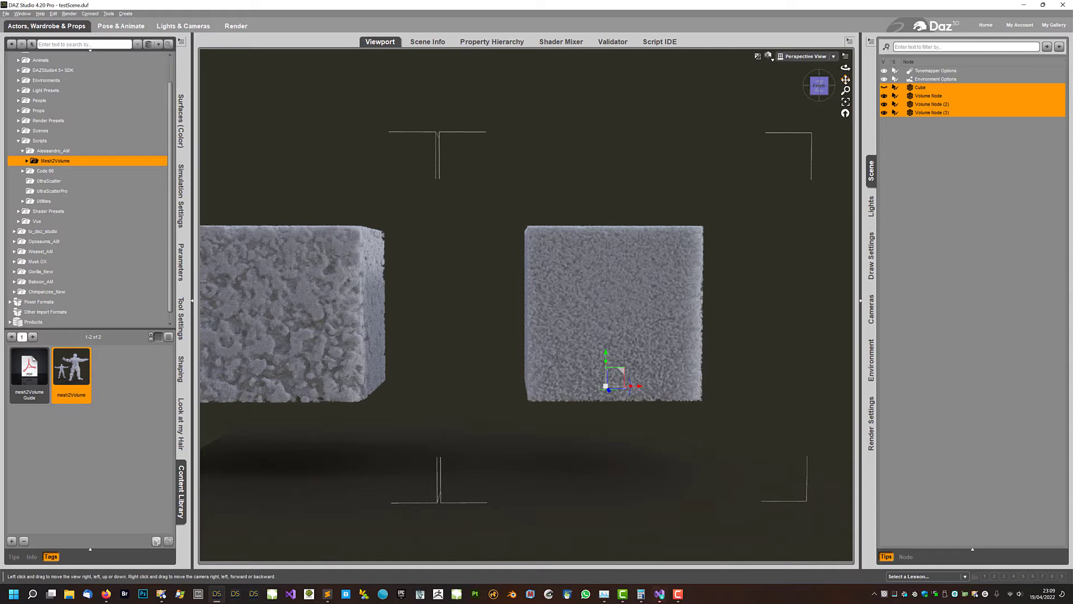
{"action": "mouse_move", "coordinate": [846, 79]}
{"action": "left_mouse_down"}
{"action": "mouse_move", "coordinate": [979, 69]}
{"action": "mouse_move", "coordinate": [908, 82]}
{"action": "mouse_move", "coordinate": [1016, 87]}
{"action": "mouse_move", "coordinate": [900, 77]}
{"action": "mouse_move", "coordinate": [920, 66]}
{"action": "left_mouse_up"}
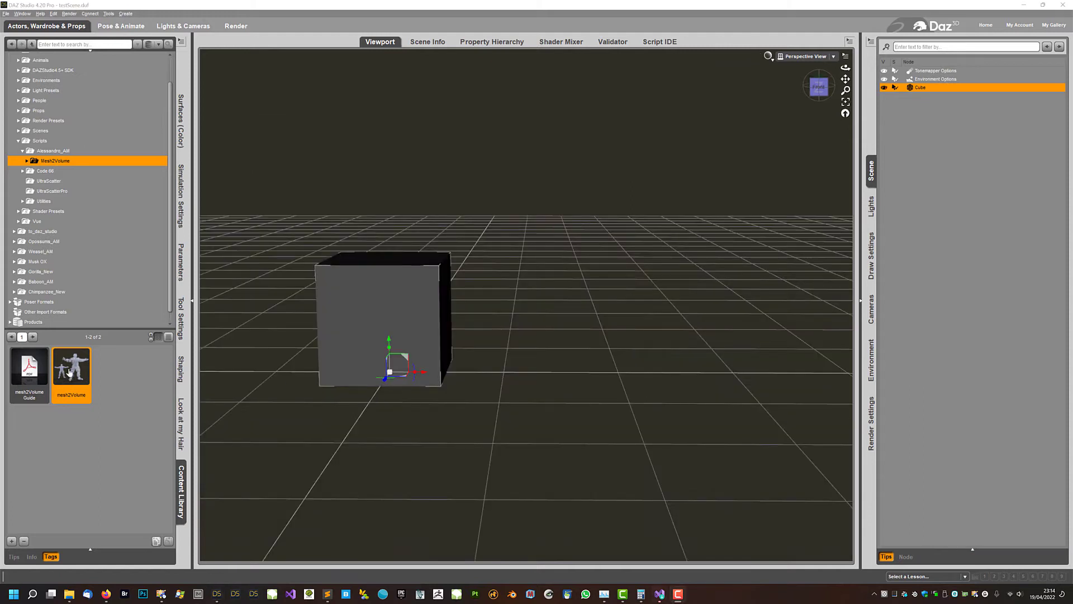
Step: Open the Mesh To Volume script, try converting selected nodes only, and set it back to all nodes
{"action": "double_click", "coordinate": [70, 372]}
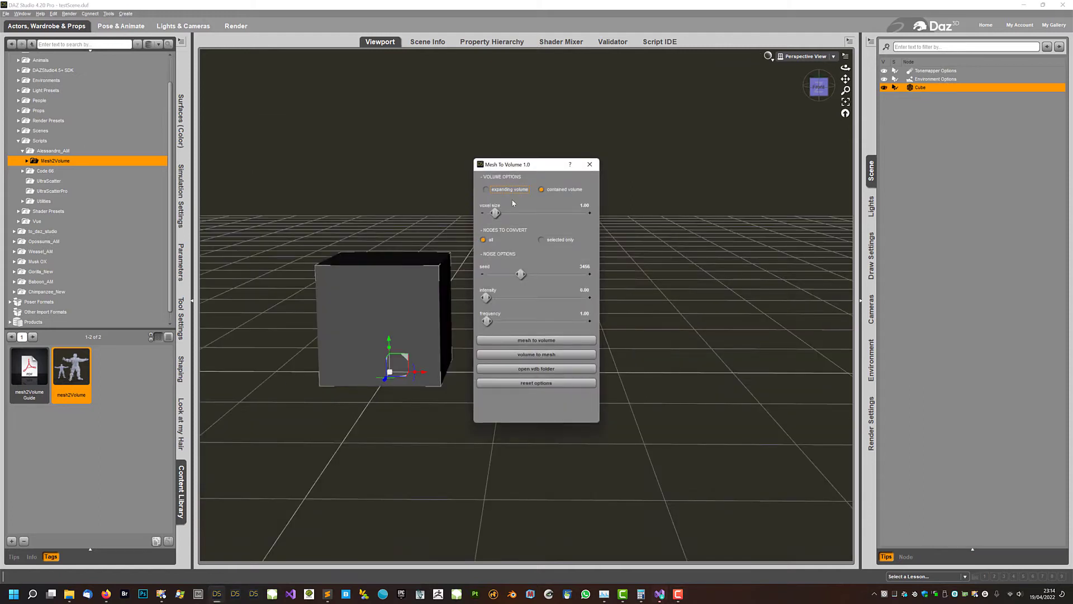
{"action": "mouse_move", "coordinate": [518, 169]}
{"action": "left_mouse_down"}
{"action": "mouse_move", "coordinate": [495, 159]}
{"action": "mouse_move", "coordinate": [505, 157]}
{"action": "left_mouse_up"}
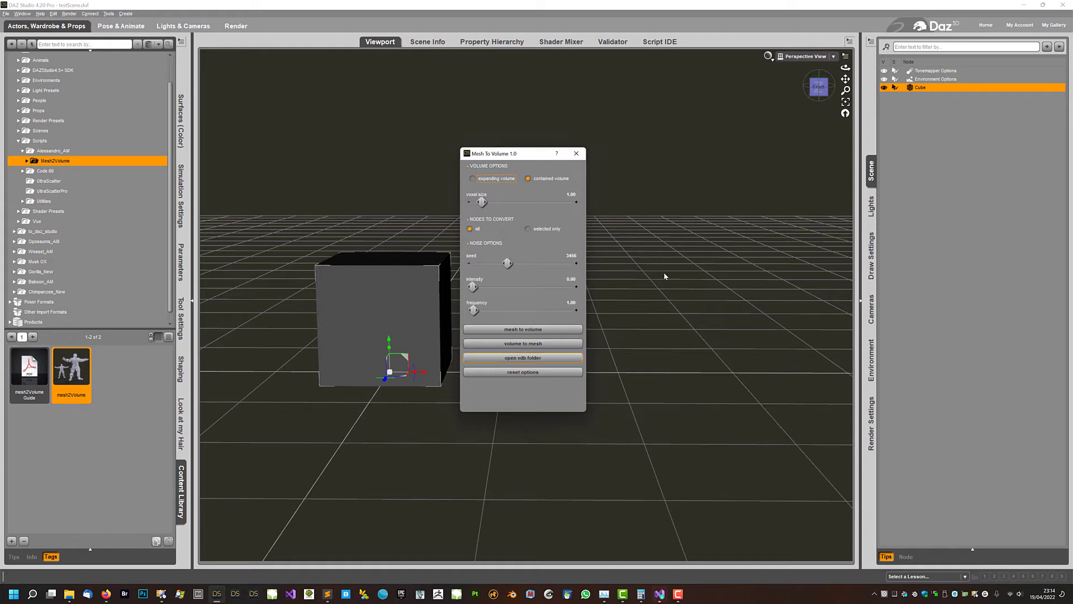
{"action": "left_click", "coordinate": [528, 229]}
{"action": "left_click", "coordinate": [475, 232]}
{"action": "left_click_drag", "start_coordinate": [504, 160], "coordinate": [281, 79]}
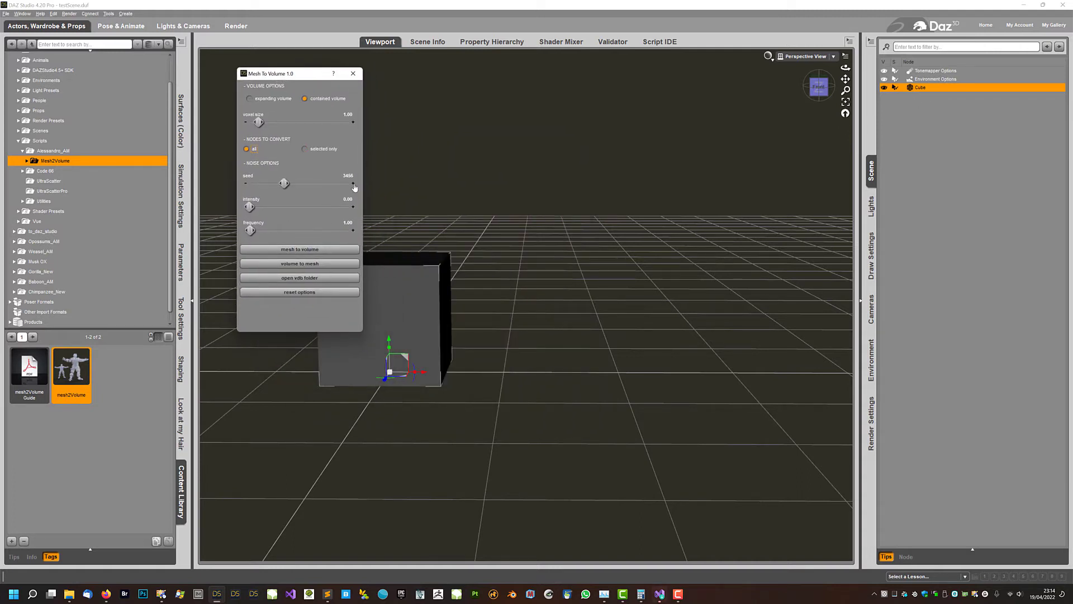
Step: Reset the script options, set noise intensity to 200 and frequency to 1, and convert the cube's mesh to a volume
{"action": "left_click", "coordinate": [271, 297]}
{"action": "left_click", "coordinate": [347, 200]}
{"action": "type", "text": "20"}
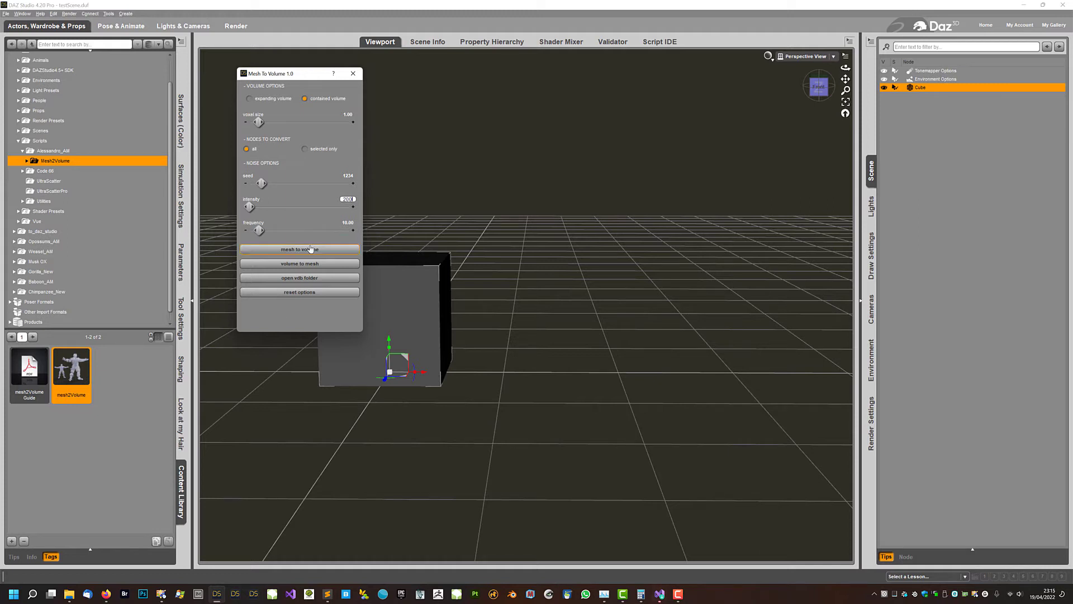
{"action": "left_click", "coordinate": [347, 223]}
{"action": "type", "text": "1"}
{"action": "left_click", "coordinate": [295, 295]}
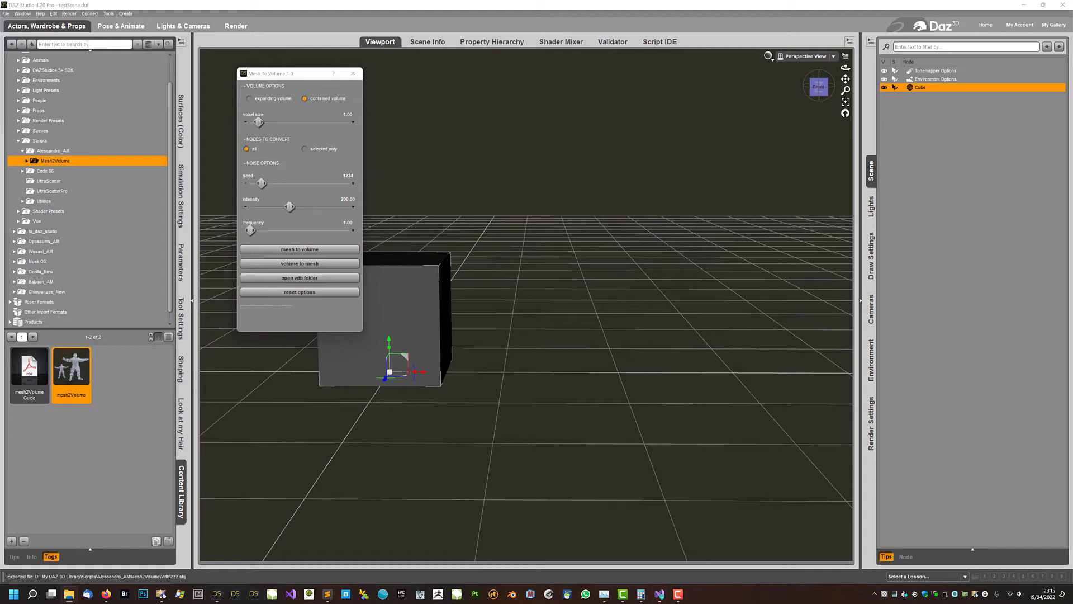
Step: Preview noiseMap.bmp in the Vdb folder, rename it noiseMap_seed1234.bmp, and put the folder window away
{"action": "left_click_drag", "start_coordinate": [1072, 149], "coordinate": [268, 75]}
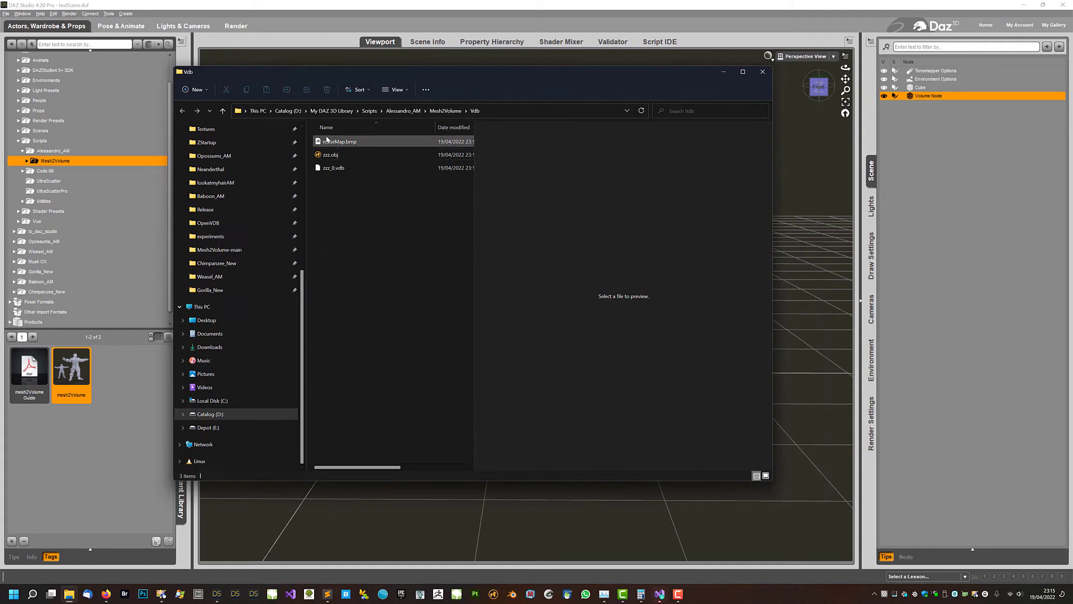
{"action": "left_click", "coordinate": [328, 141]}
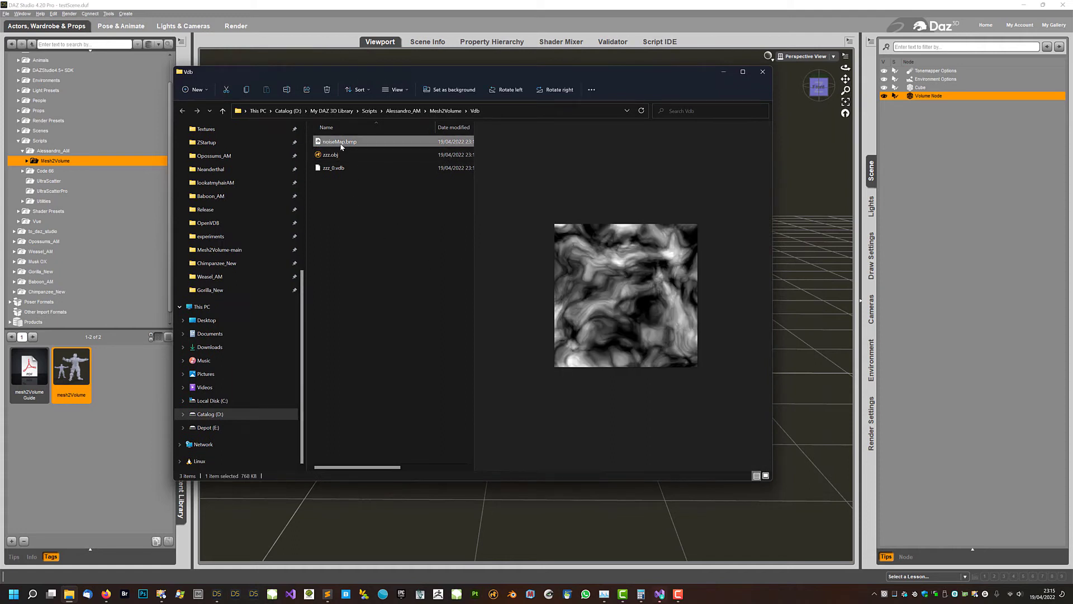
{"action": "left_click", "coordinate": [341, 144]}
{"action": "type", "text": "_seed1234"}
{"action": "key", "text": "Return"}
{"action": "left_click_drag", "start_coordinate": [319, 74], "coordinate": [0, 108]}
Step: Reopen the Mesh To Volume script, set the noise seed to 3456, and convert the cube to a second volume
{"action": "double_click", "coordinate": [62, 360]}
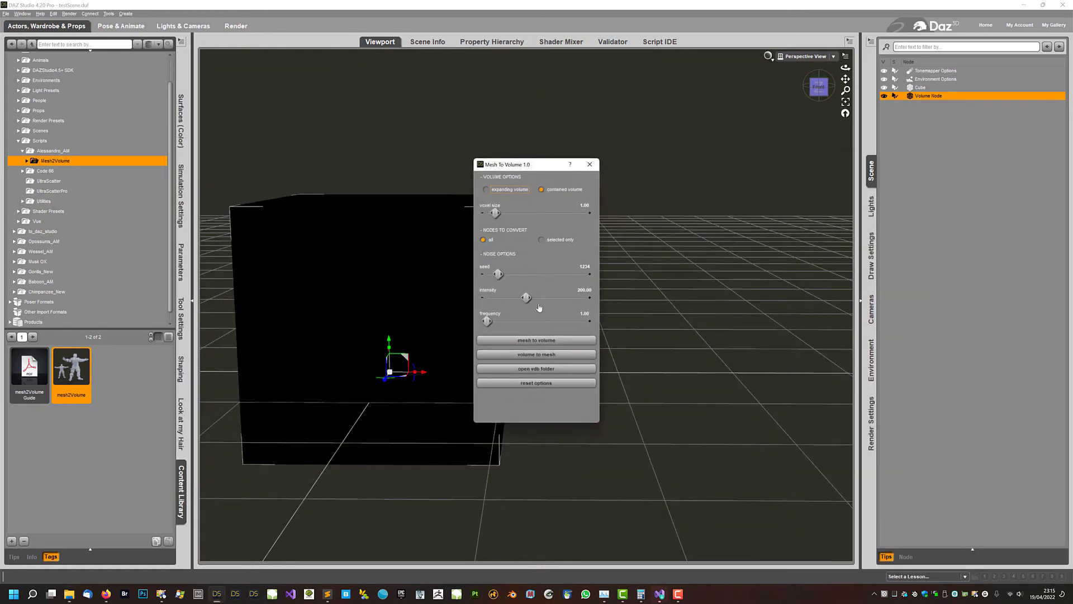
{"action": "left_click", "coordinate": [584, 267]}
{"action": "type", "text": "3456"}
{"action": "key", "text": "Return"}
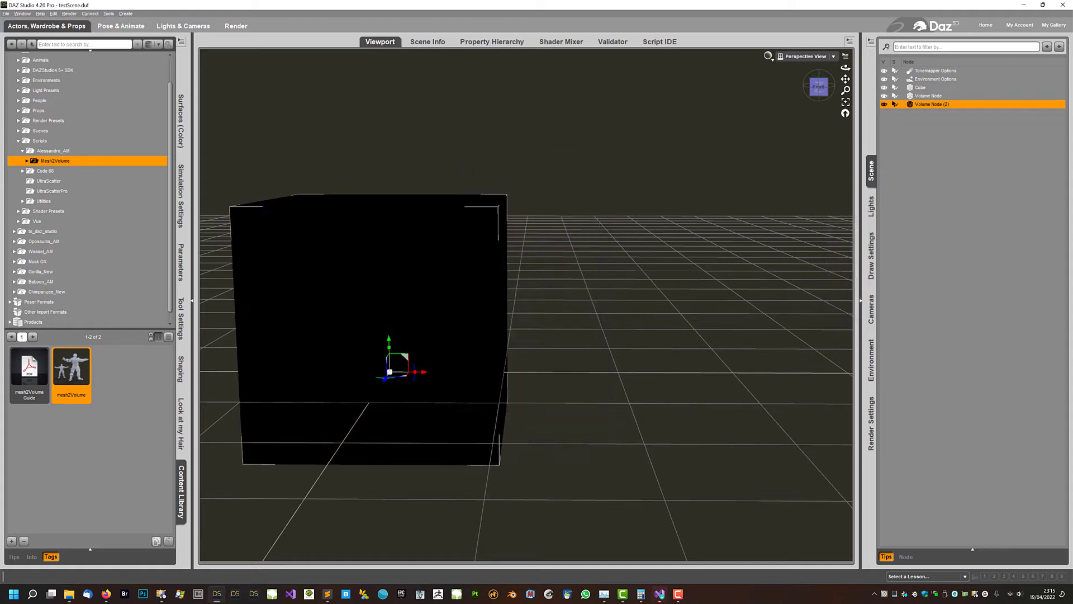
Step: Compare the previews of noiseMap.bmp and noiseMap_seed1234.bmp in the Vdb folder, alternating between them, and put the folder window away
{"action": "left_click_drag", "start_coordinate": [1072, 120], "coordinate": [367, 39]}
{"action": "left_click", "coordinate": [357, 109]}
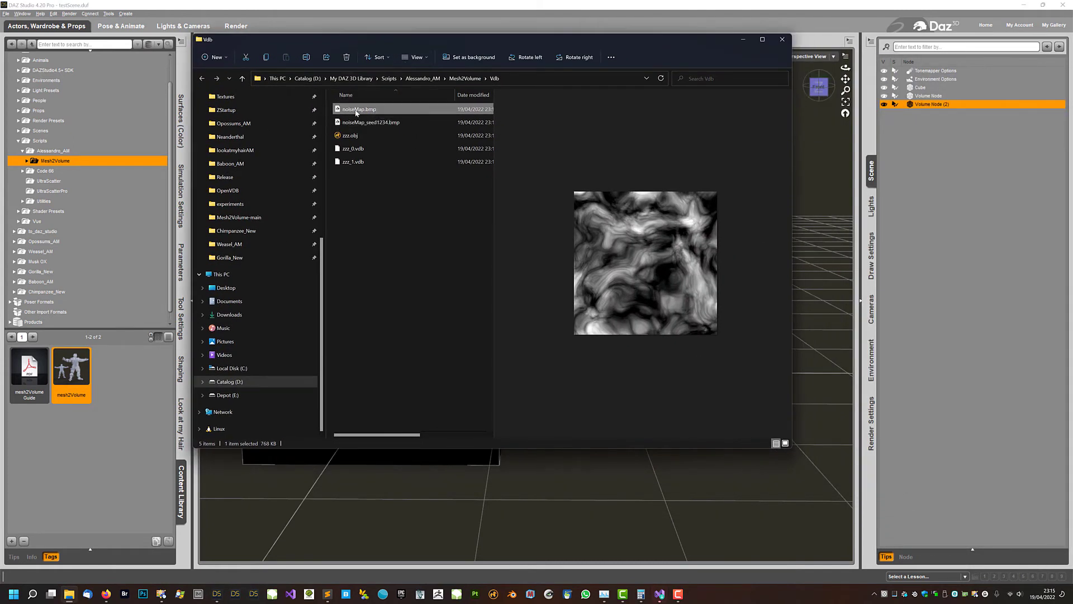
{"action": "key", "text": "Down"}
{"action": "key", "text": "Up"}
{"action": "key", "text": "Down"}
{"action": "key", "text": "Up"}
{"action": "key", "text": "Down"}
{"action": "key", "text": "Up"}
{"action": "key", "text": "Down"}
{"action": "key", "text": "Up"}
{"action": "key", "text": "Down"}
{"action": "key", "text": "Up"}
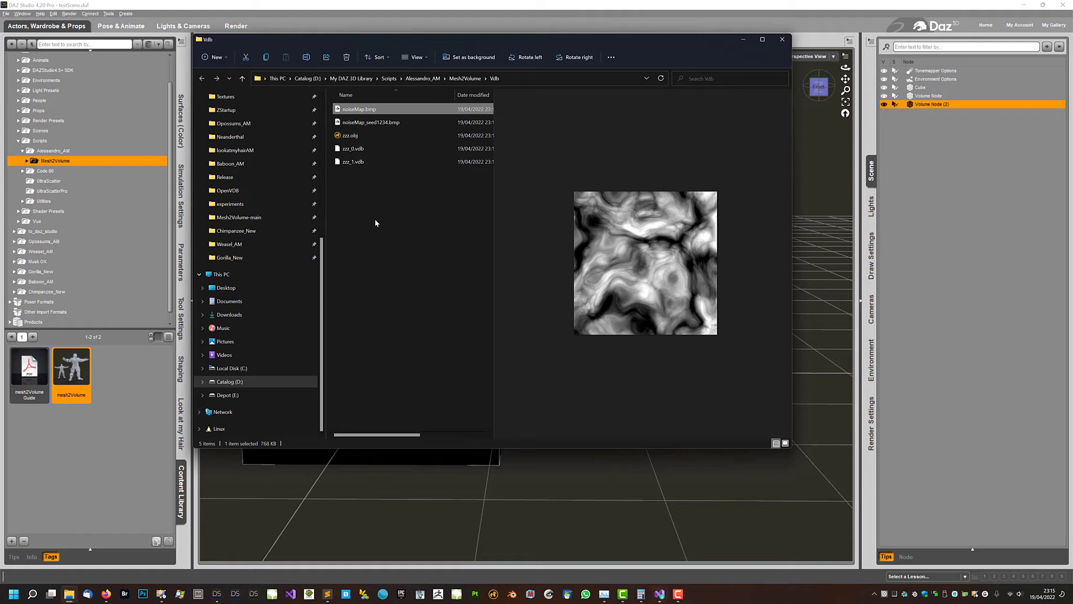
{"action": "key", "text": "Down"}
{"action": "key", "text": "Up"}
{"action": "key", "text": "Down"}
{"action": "key", "text": "Up"}
{"action": "key", "text": "Down"}
{"action": "key", "text": "Up"}
{"action": "left_click_drag", "start_coordinate": [374, 37], "coordinate": [1072, 160]}
Step: Move the second volume beside the first and hide the cube to compare both volumes in Iray preview from above and the front
{"action": "left_click_drag", "start_coordinate": [423, 372], "coordinate": [700, 358]}
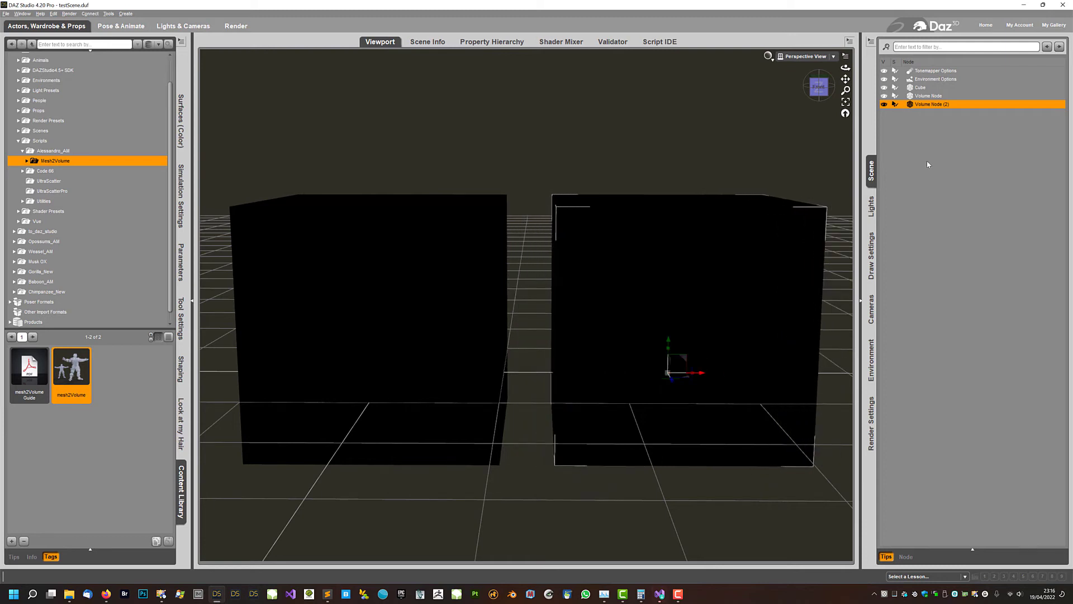
{"action": "left_click", "coordinate": [883, 88]}
{"action": "middle_click_drag", "start_coordinate": [523, 126], "coordinate": [509, 114]}
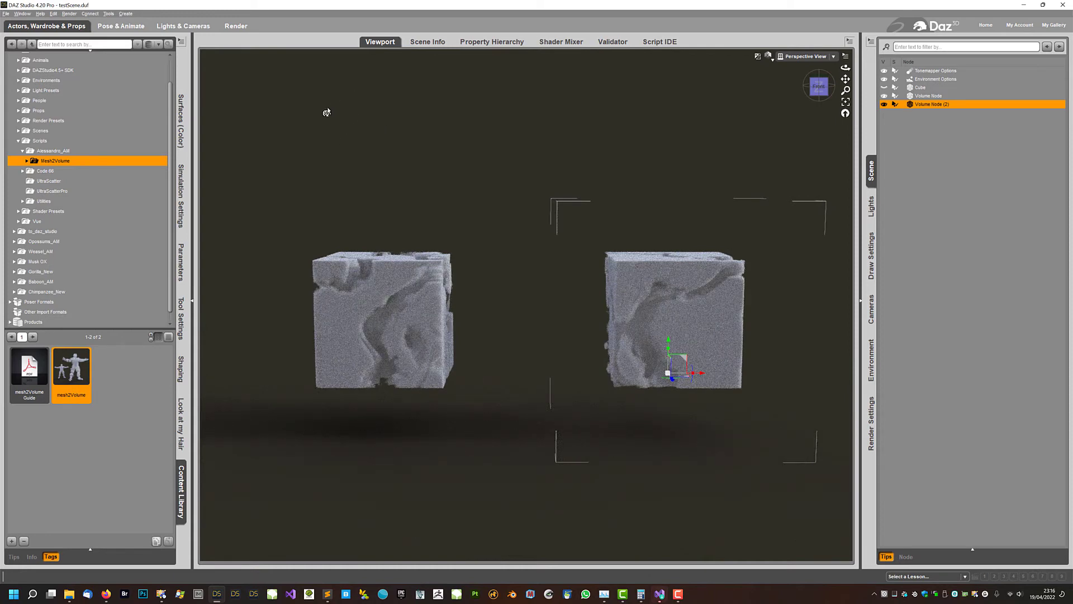
{"action": "key", "text": "ctrl+9"}
{"action": "key", "text": "ctrl+9"}
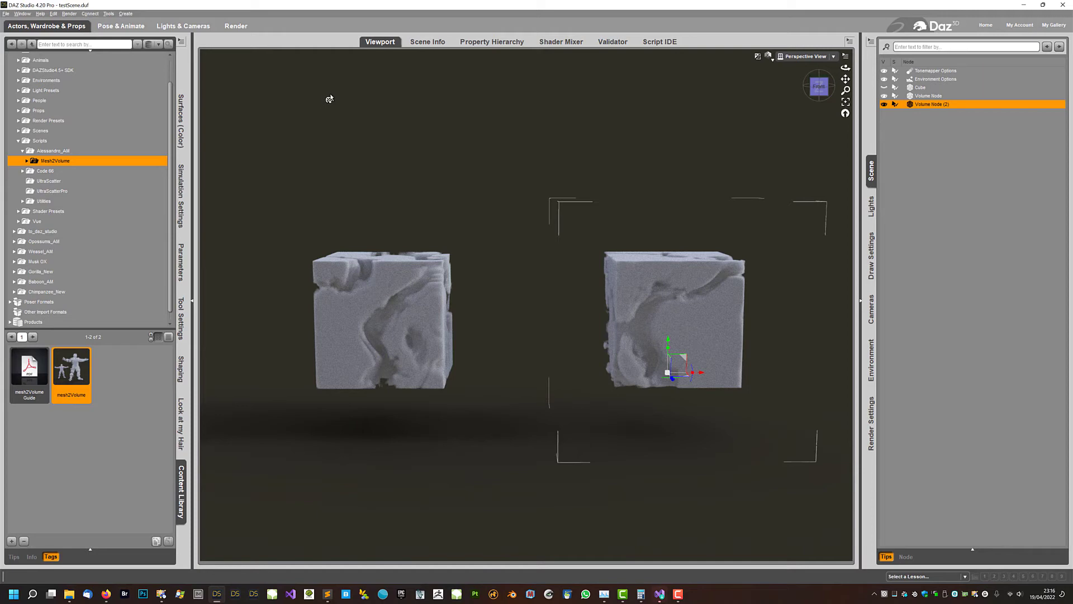
{"action": "left_click", "coordinate": [819, 88]}
{"action": "left_click", "coordinate": [819, 77]}
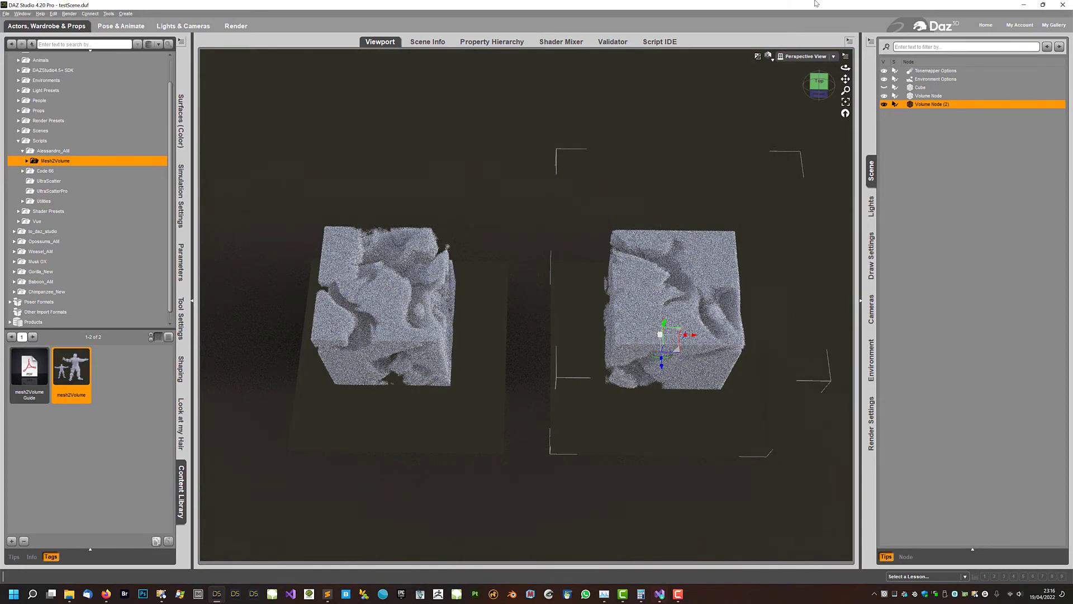
{"action": "left_click", "coordinate": [819, 91]}
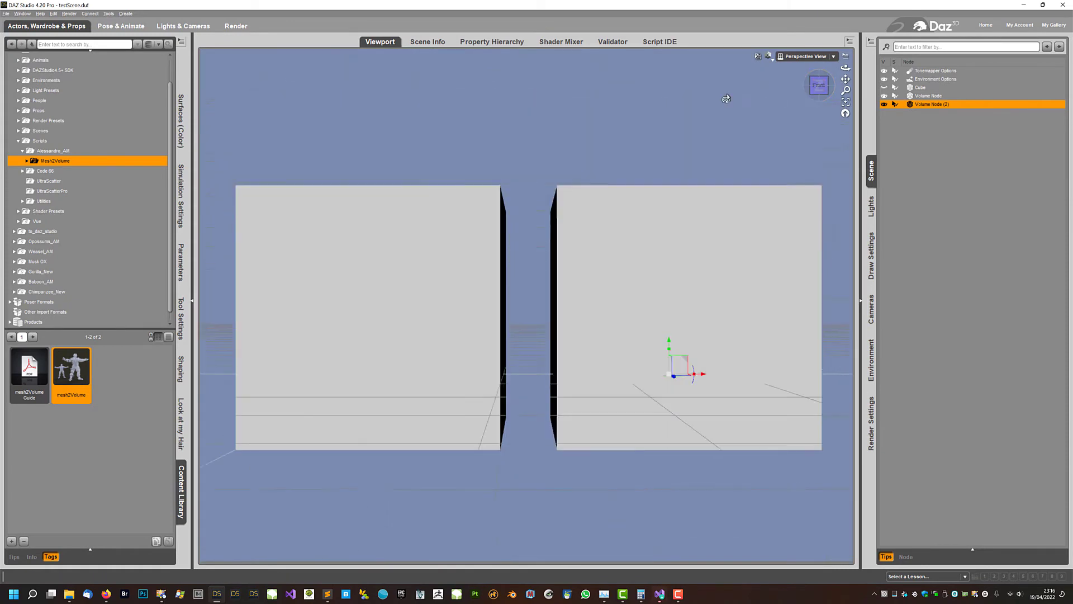
Step: Select both volume nodes and set the Density Multiplier of all their surfaces to 0.5
{"action": "left_click", "coordinate": [928, 96], "text": "ctrl"}
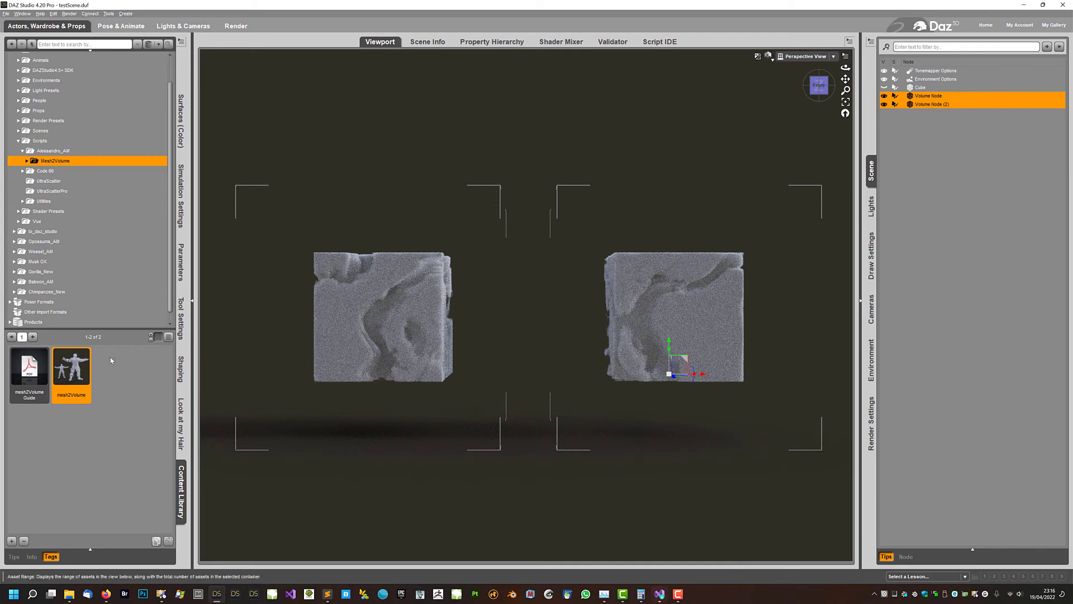
{"action": "left_click", "coordinate": [180, 122]}
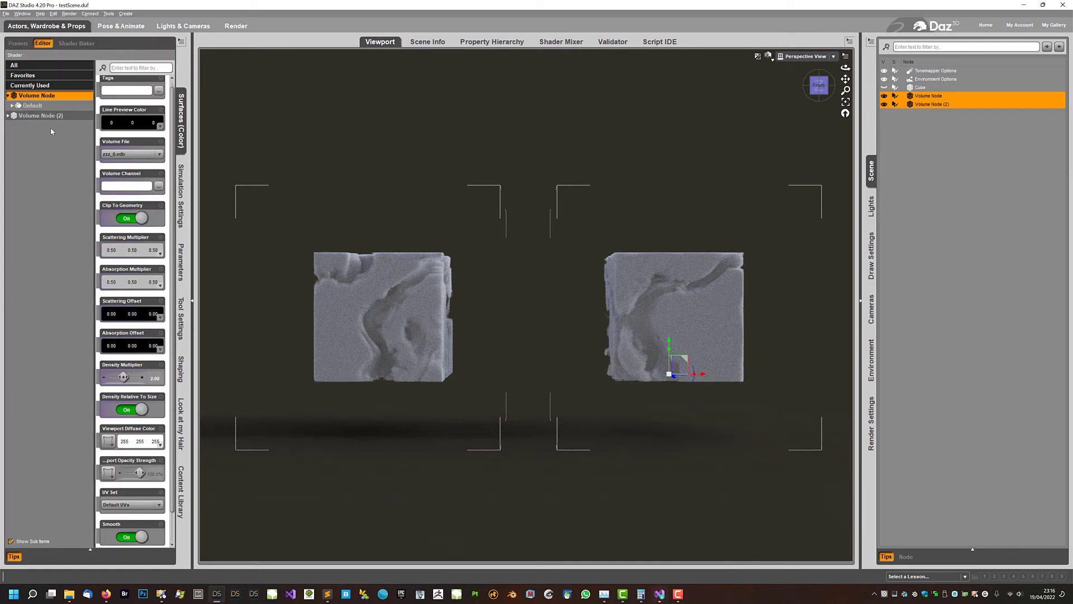
{"action": "left_click", "coordinate": [19, 67]}
{"action": "left_click", "coordinate": [150, 374]}
{"action": "type", "text": "0.5"}
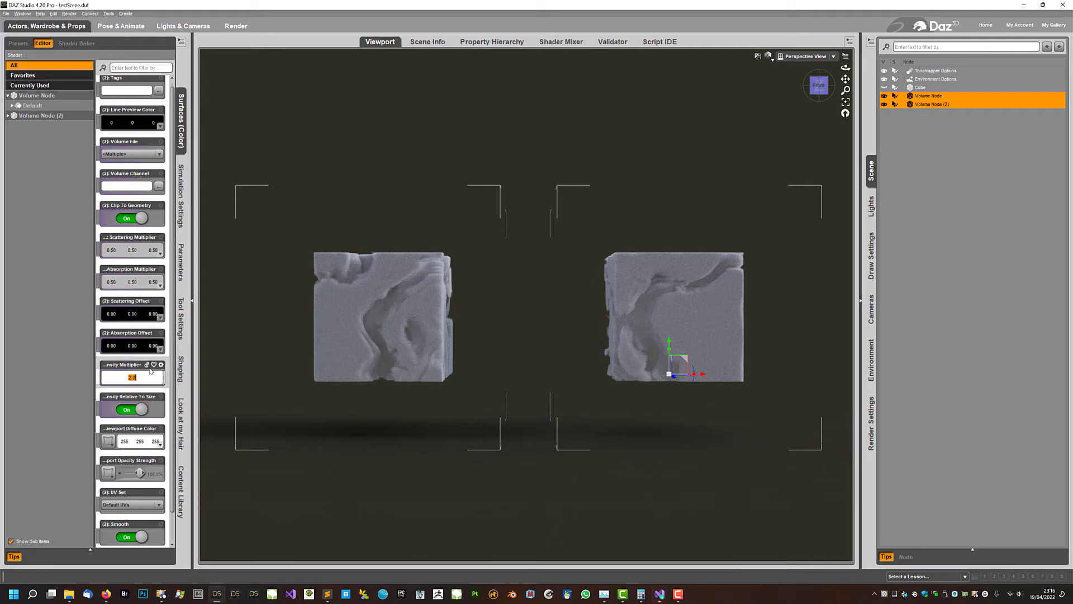
{"action": "key", "text": "Return"}
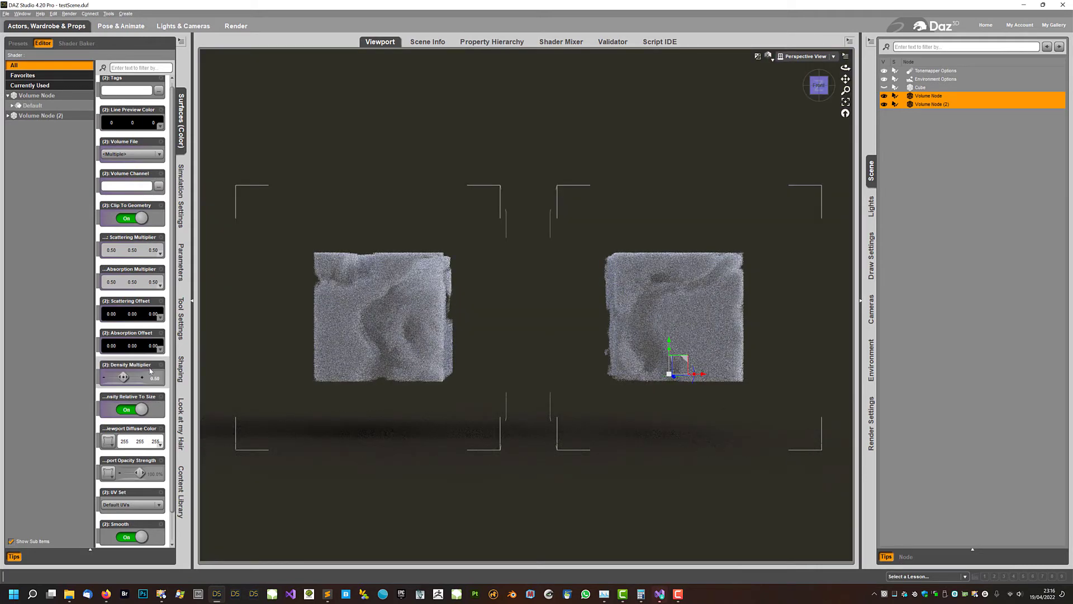
Step: Lower the Density Multiplier of both volumes to 0.15 and check the render from above and the front
{"action": "left_click", "coordinate": [158, 381]}
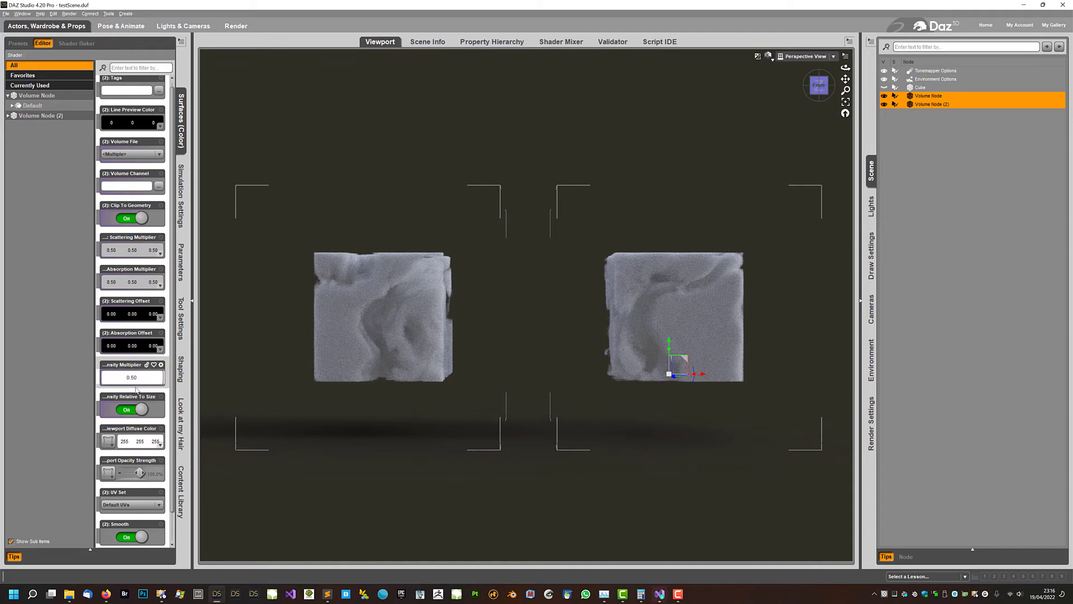
{"action": "type", "text": "0.15"}
{"action": "key", "text": "Return"}
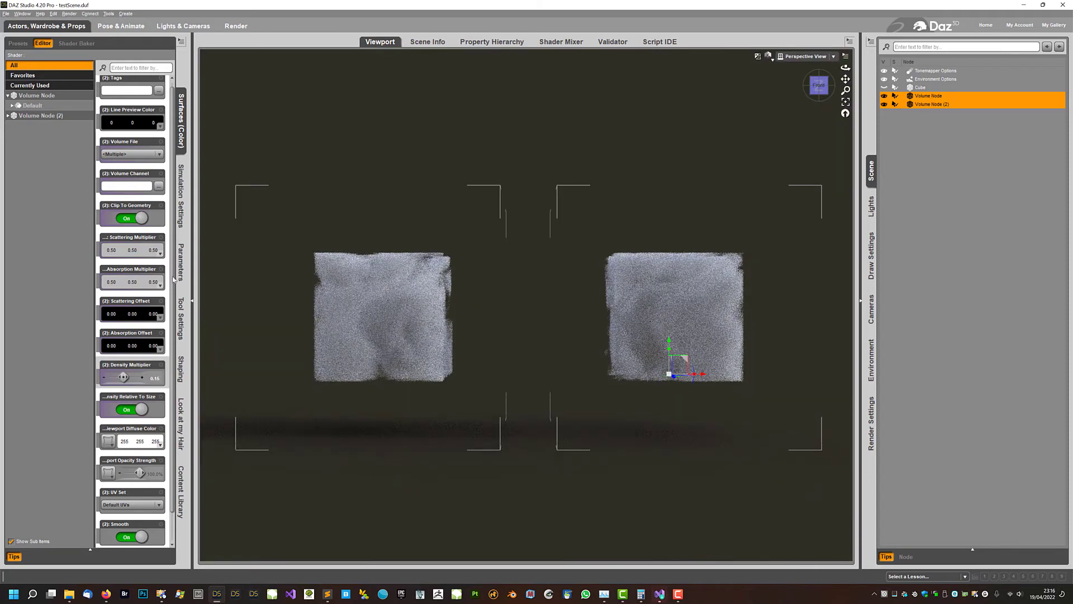
{"action": "left_click", "coordinate": [819, 85]}
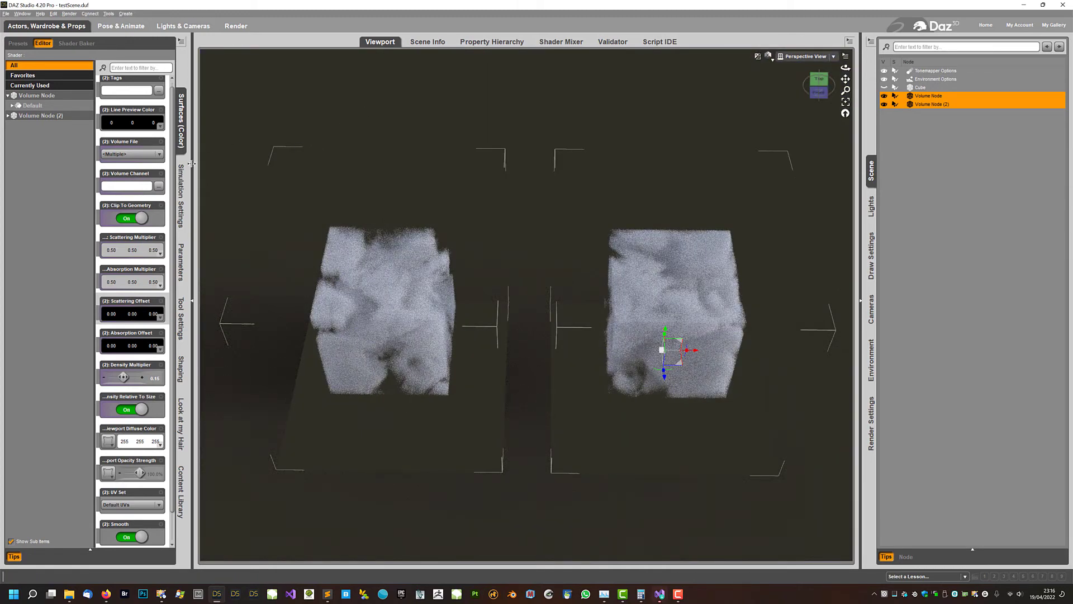
{"action": "middle_click_drag", "start_coordinate": [293, 333], "coordinate": [284, 233]}
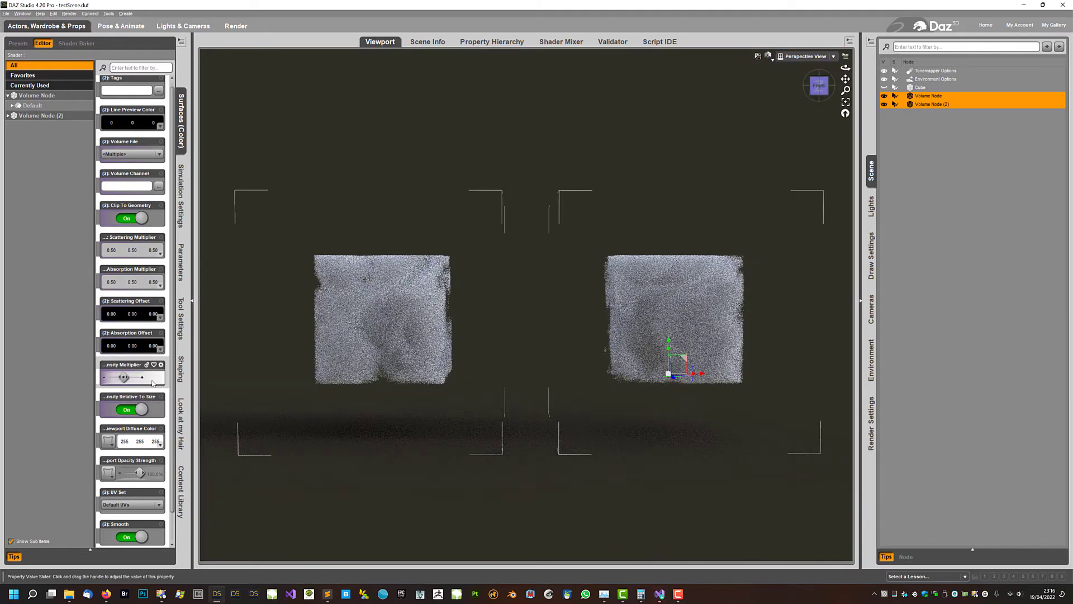
Step: Set both volumes' Density Multiplier to 5 and move the second volume until its bounding box overlaps the first one's
{"action": "left_click", "coordinate": [152, 383]}
{"action": "type", "text": "5"}
{"action": "key", "text": "Return"}
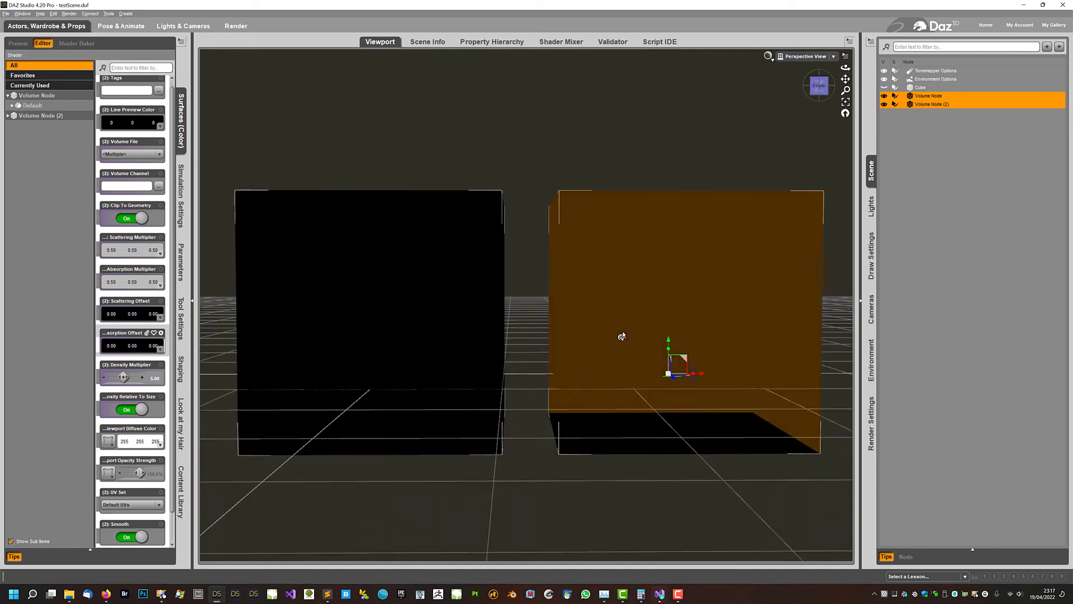
{"action": "left_click_drag", "start_coordinate": [699, 378], "coordinate": [556, 370]}
{"action": "middle_click_drag", "start_coordinate": [460, 177], "coordinate": [460, 195]}
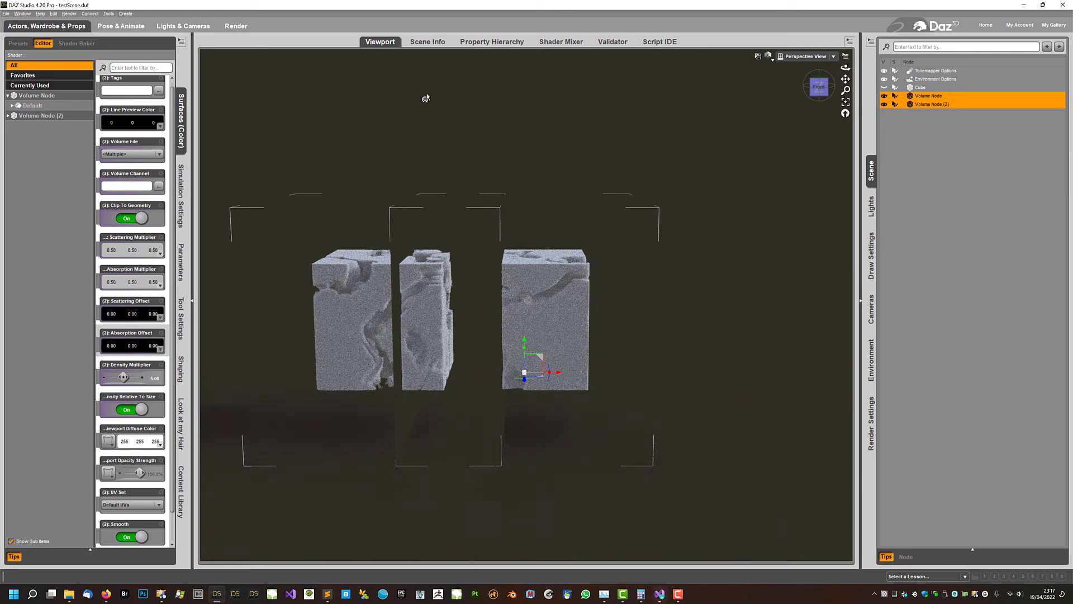
Step: Move the second volume away from the first until their bounding boxes no longer overlap, and check both in the Iray preview
{"action": "left_click_drag", "start_coordinate": [846, 79], "coordinate": [856, 79]}
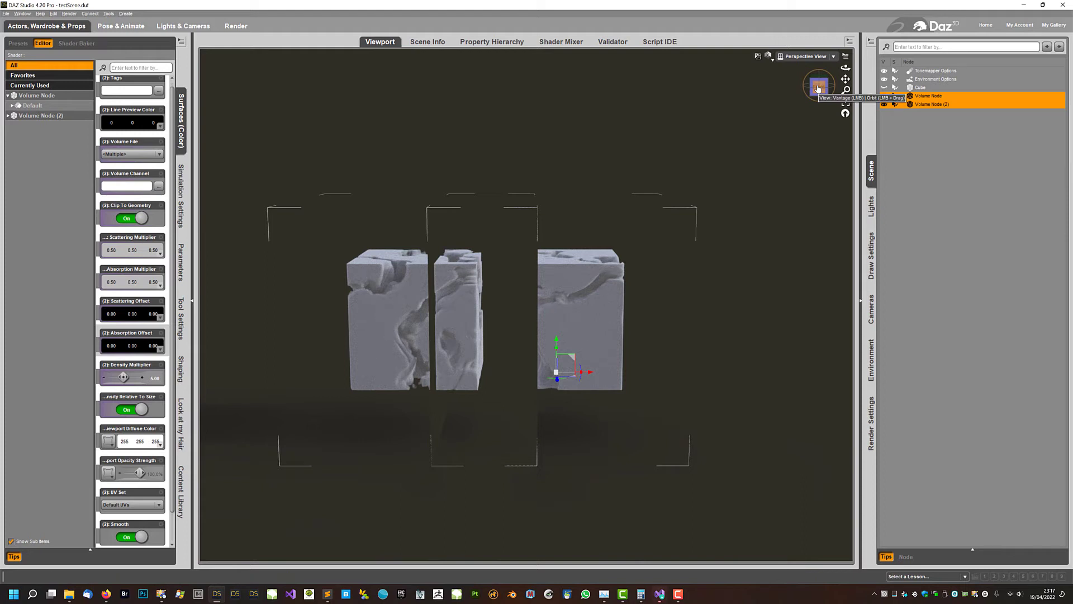
{"action": "left_click_drag", "start_coordinate": [818, 89], "coordinate": [818, 86]}
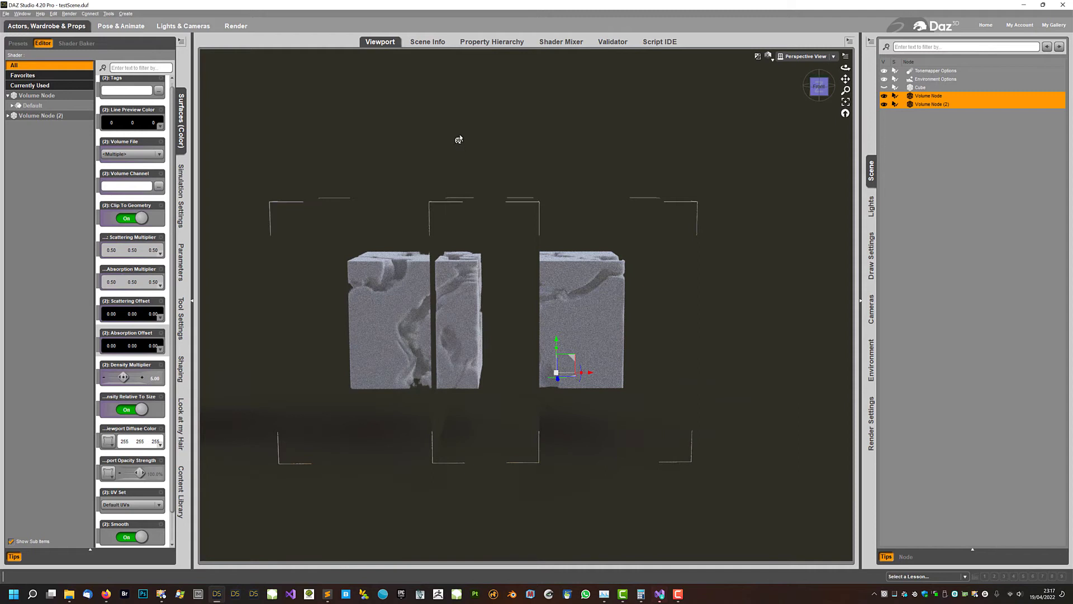
{"action": "key", "text": "ctrl+9"}
{"action": "mouse_move", "coordinate": [571, 359]}
{"action": "left_mouse_down"}
{"action": "mouse_move", "coordinate": [806, 361]}
{"action": "mouse_move", "coordinate": [763, 358]}
{"action": "left_mouse_up"}
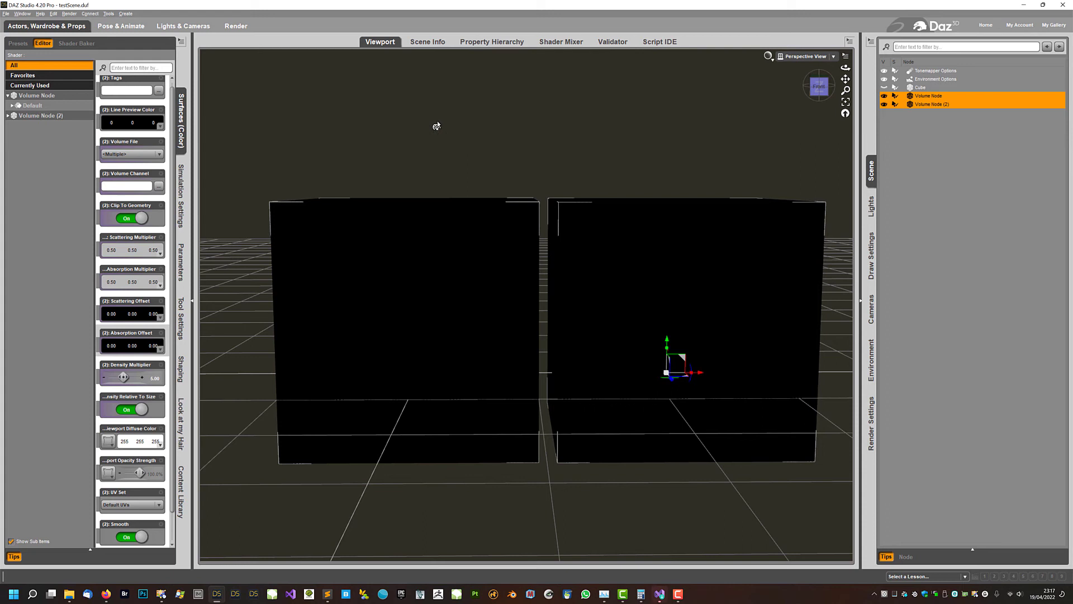
{"action": "key", "text": "ctrl+0"}
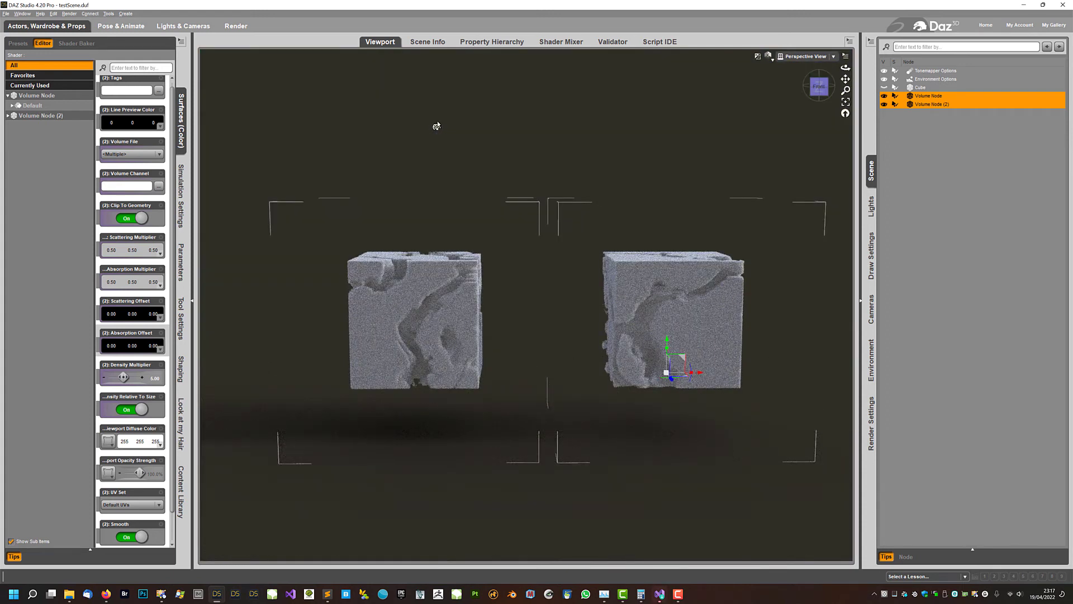
{"action": "key", "text": "ctrl+9"}
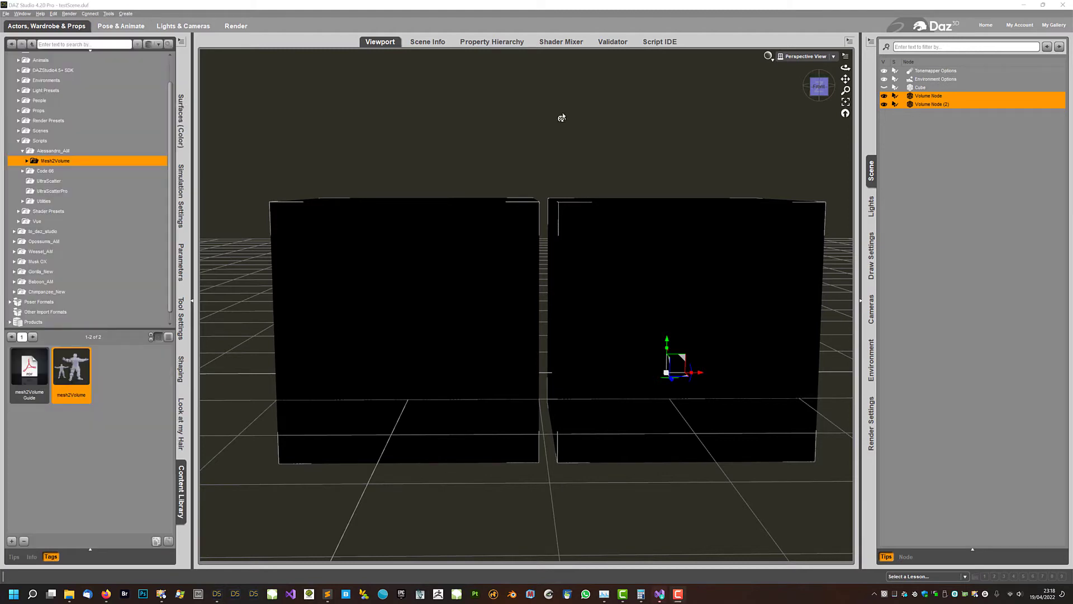
Step: Review the Mesh To Volume plugin options with Volume Node (2) selected, close the plugin, and delete that node
{"action": "left_click", "coordinate": [939, 113]}
{"action": "left_click", "coordinate": [939, 105]}
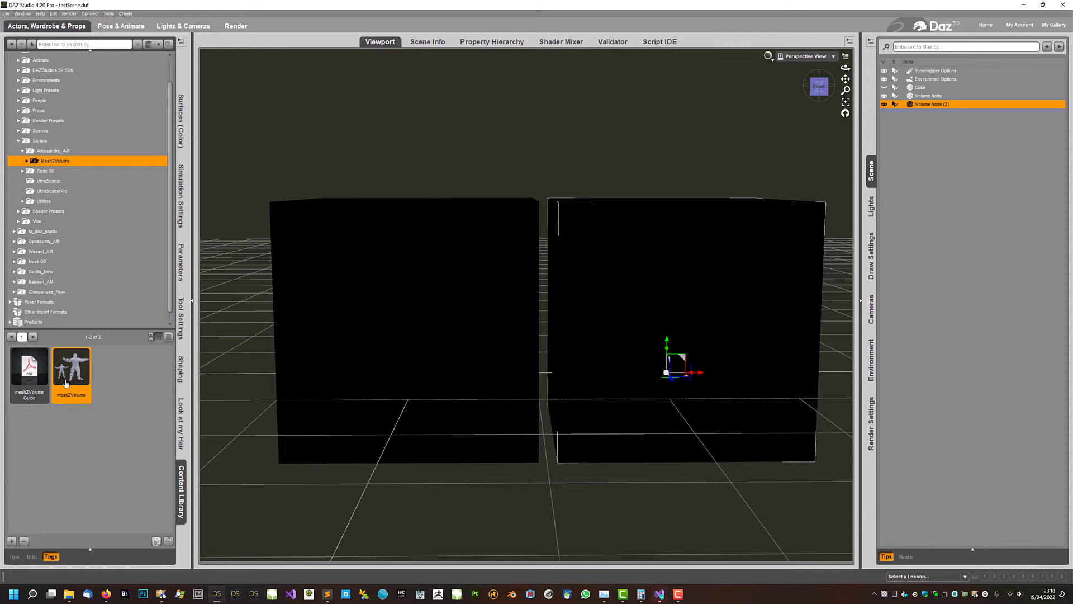
{"action": "double_click", "coordinate": [65, 381]}
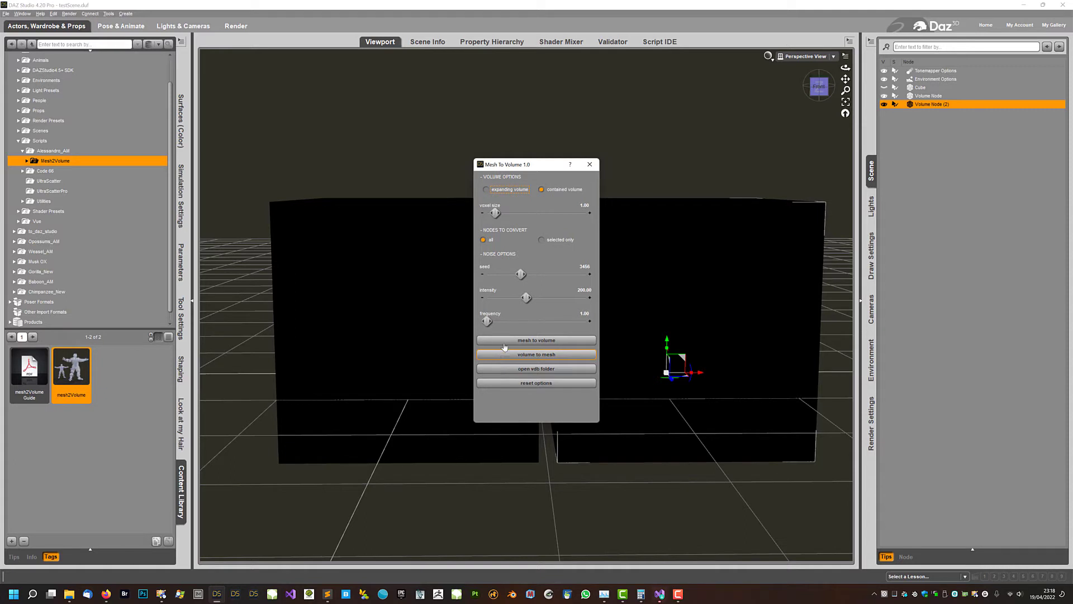
{"action": "left_click", "coordinate": [591, 165]}
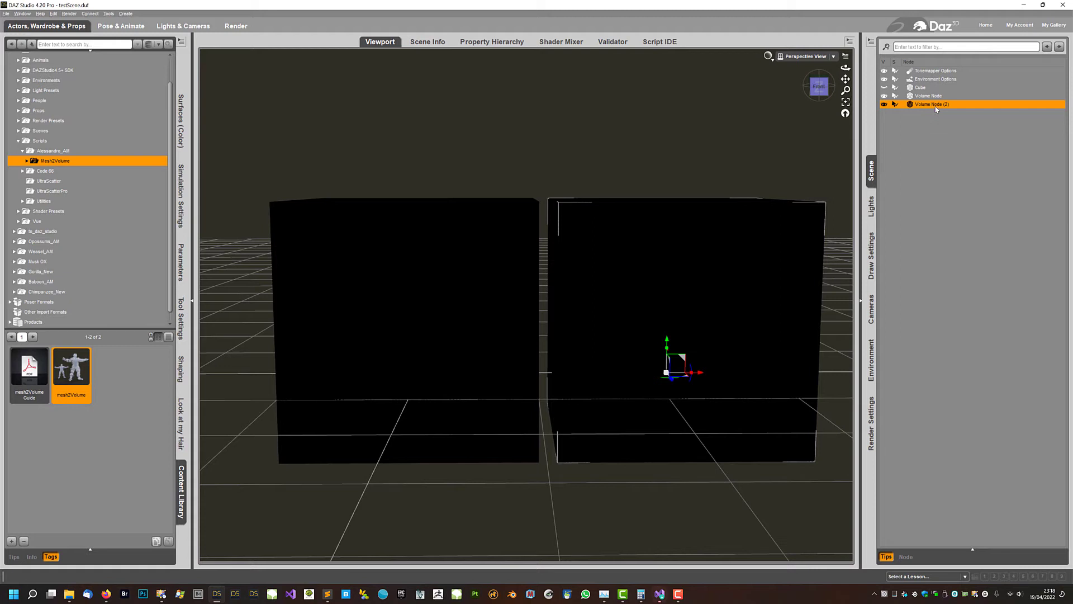
{"action": "key", "text": "Delete"}
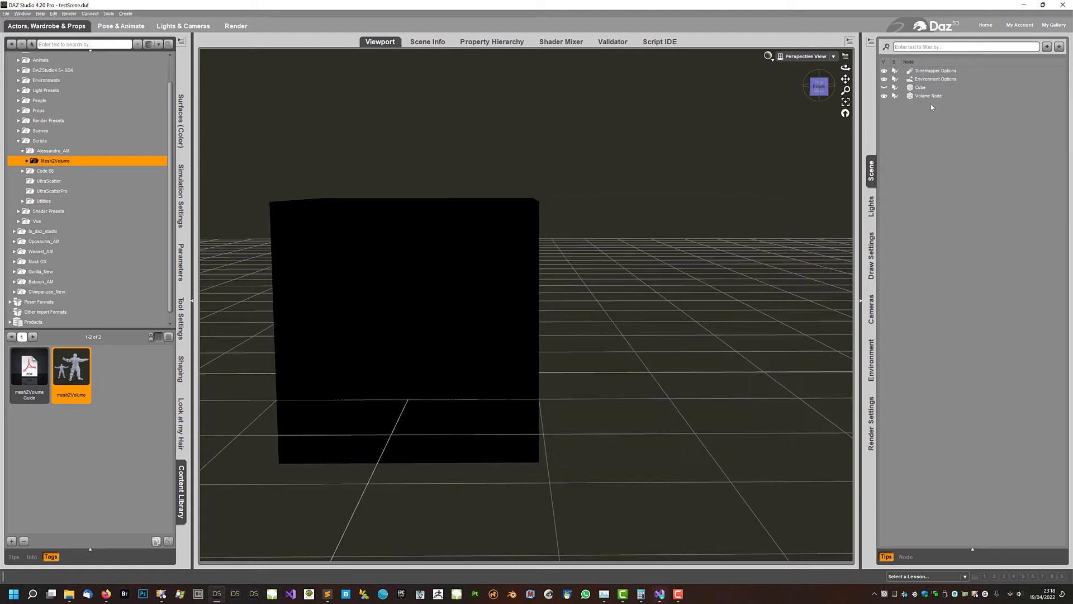
Step: Show the cube again and move the remaining volume node beside it, comparing both in the Iray preview
{"action": "left_click", "coordinate": [932, 96]}
{"action": "scroll", "coordinate": [436, 295], "scroll_direction": "down", "scroll_amount": 4}
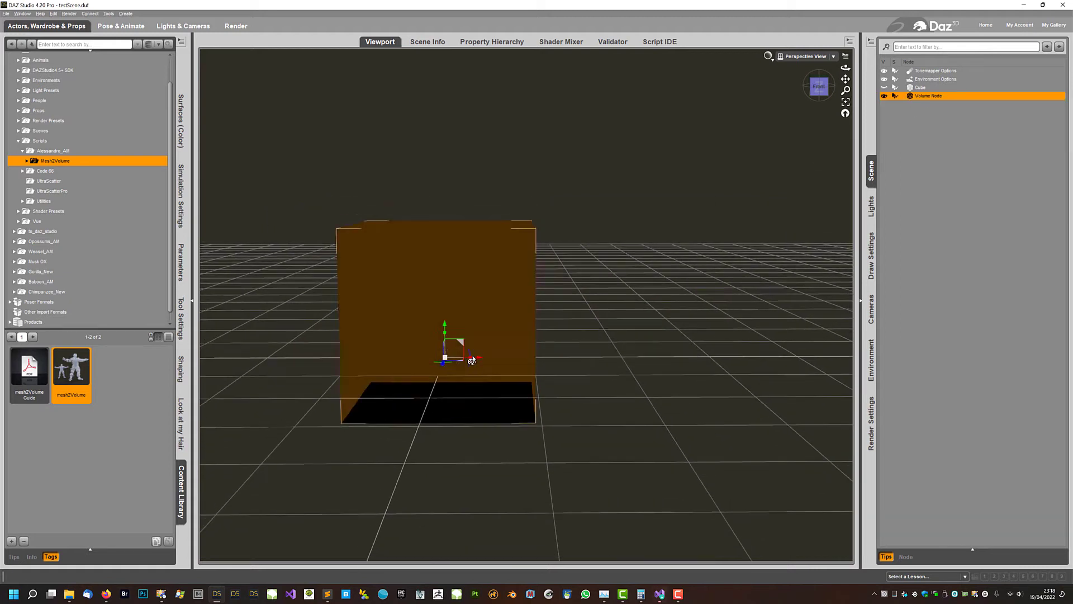
{"action": "middle_click_drag", "start_coordinate": [464, 159], "coordinate": [488, 154]}
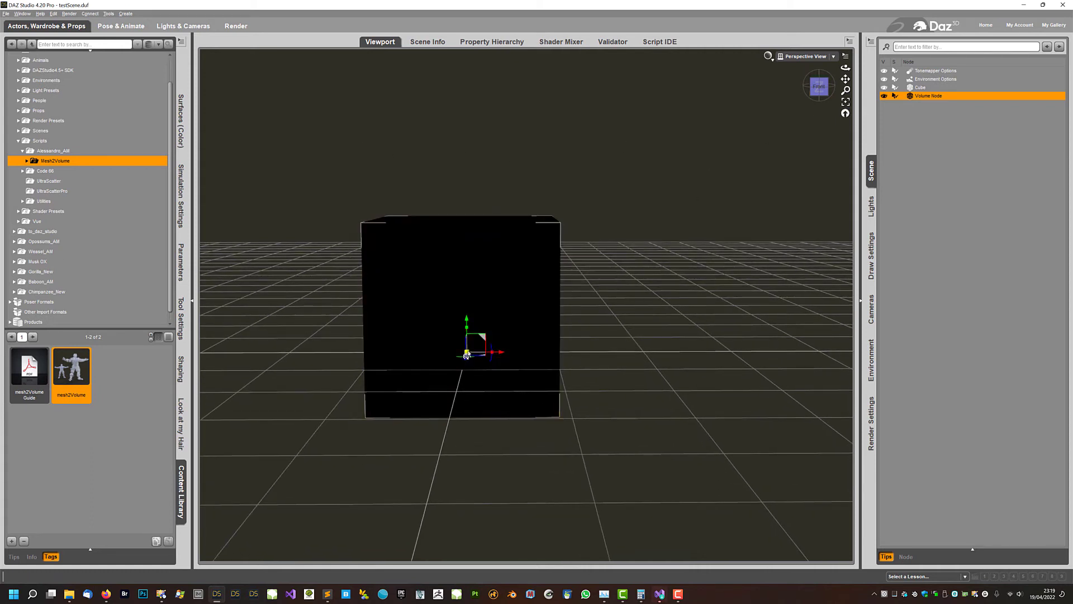
{"action": "left_click_drag", "start_coordinate": [463, 358], "coordinate": [658, 355]}
{"action": "mouse_move", "coordinate": [717, 196]}
{"action": "middle_mouse_down"}
{"action": "mouse_move", "coordinate": [518, 195]}
{"action": "mouse_move", "coordinate": [545, 195]}
{"action": "mouse_move", "coordinate": [523, 140]}
{"action": "middle_mouse_up"}
{"action": "key", "text": "ctrl+0"}
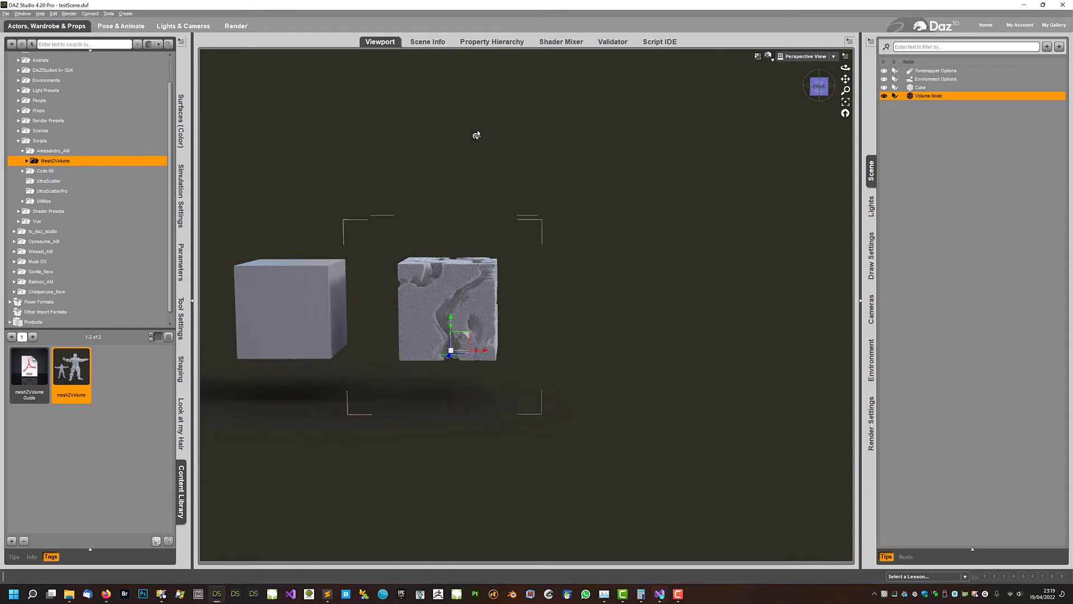
{"action": "key", "text": "ctrl+6"}
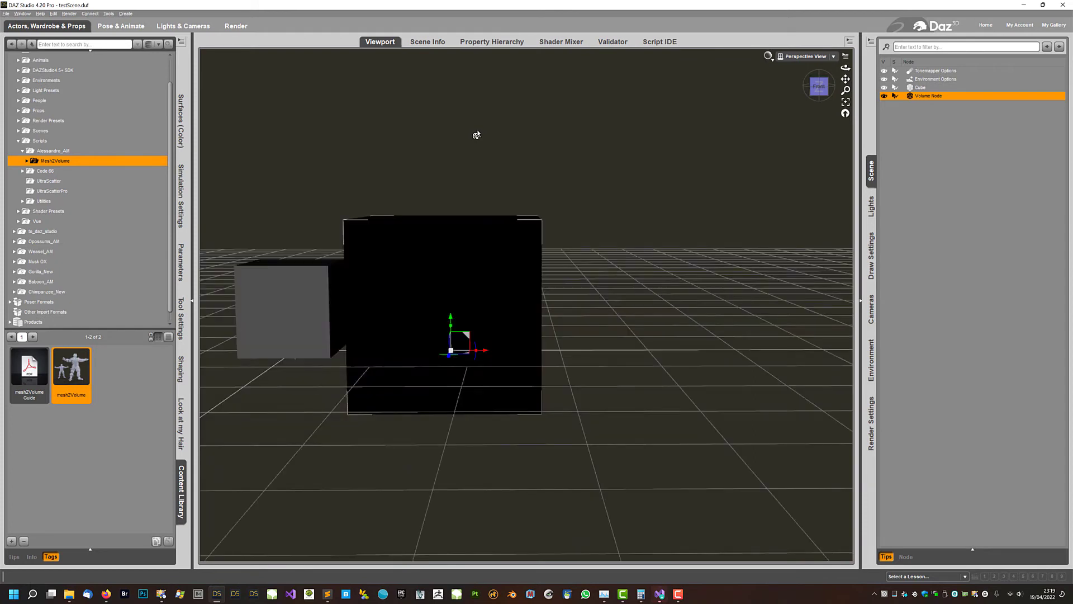
Step: Display the Volume properties of the volume node's Default surface and widen the pane to read its Volume File
{"action": "left_click", "coordinate": [180, 127]}
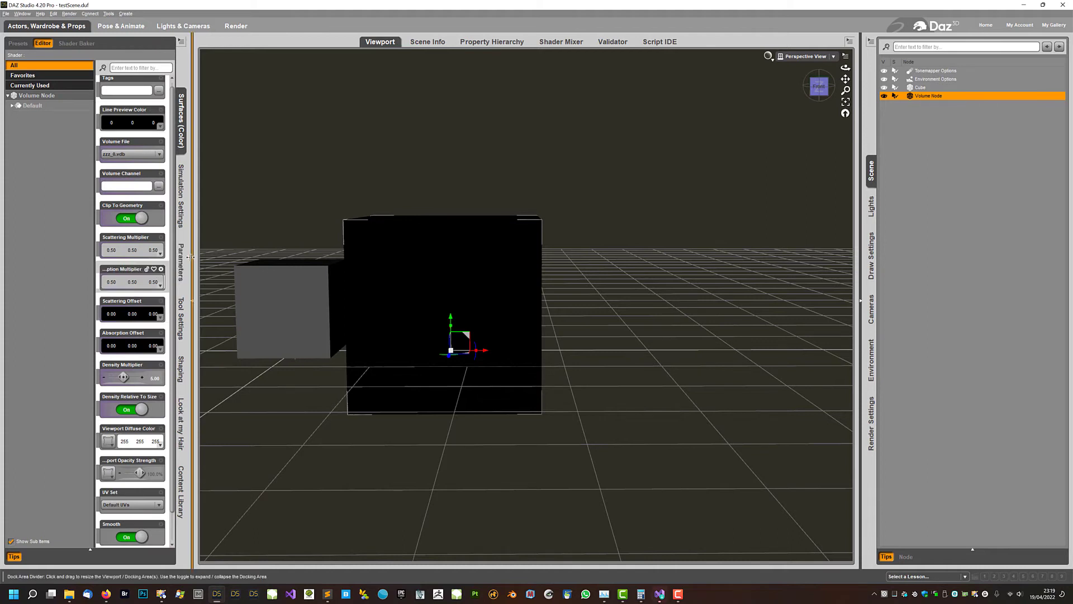
{"action": "left_click", "coordinate": [32, 105]}
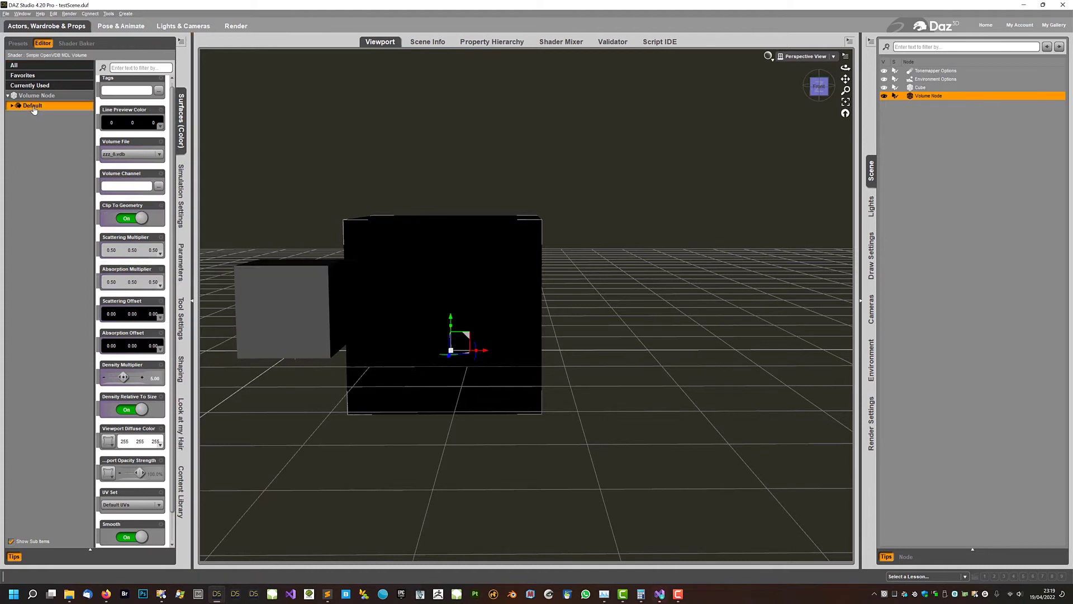
{"action": "left_click", "coordinate": [12, 105]}
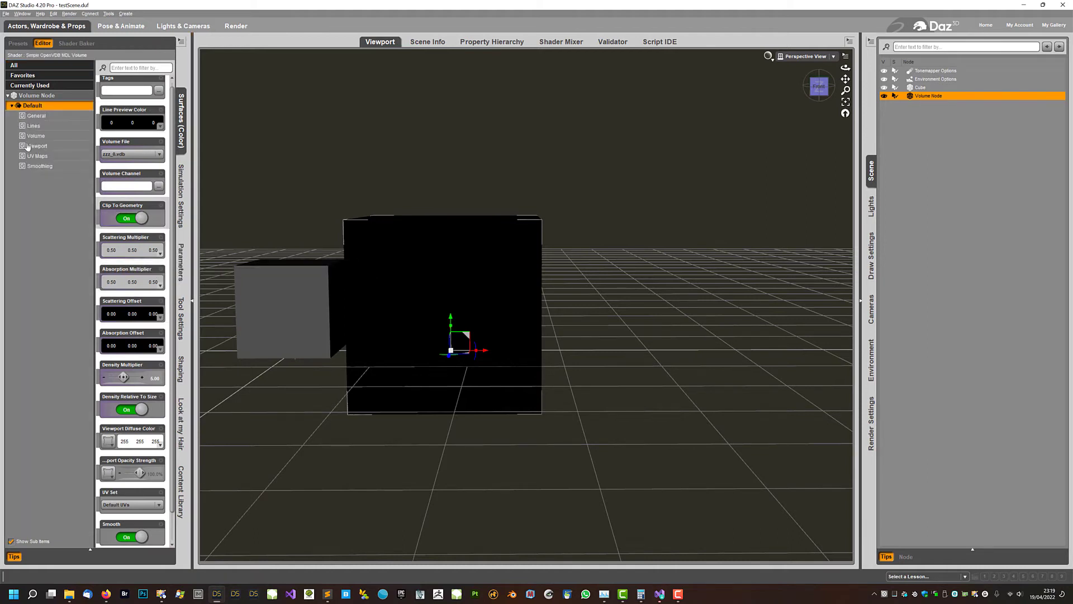
{"action": "left_click", "coordinate": [34, 136]}
{"action": "left_click_drag", "start_coordinate": [192, 208], "coordinate": [234, 208]}
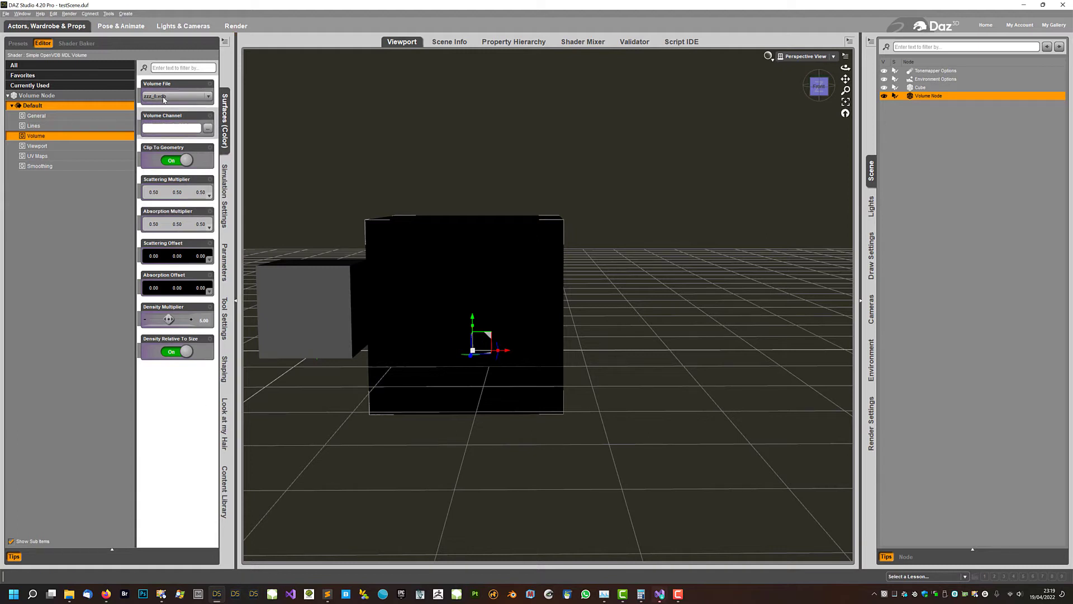
Step: Open the plugin's VDB folder, locate zzz_0.vdb, and compare it with the file assigned to the volume's surface
{"action": "left_click", "coordinate": [226, 509]}
{"action": "double_click", "coordinate": [70, 382]}
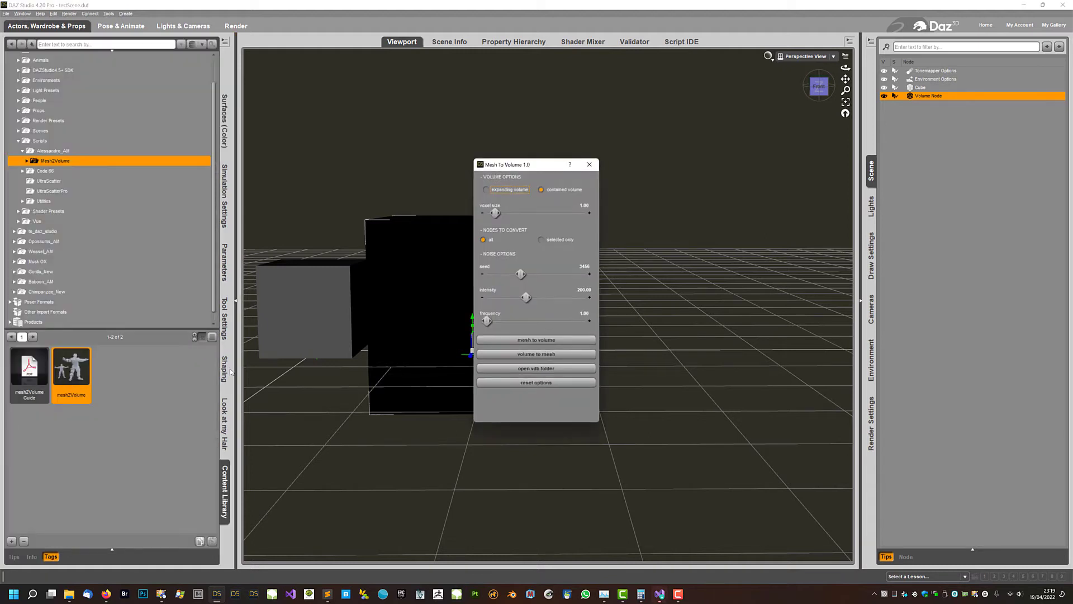
{"action": "left_click", "coordinate": [502, 371]}
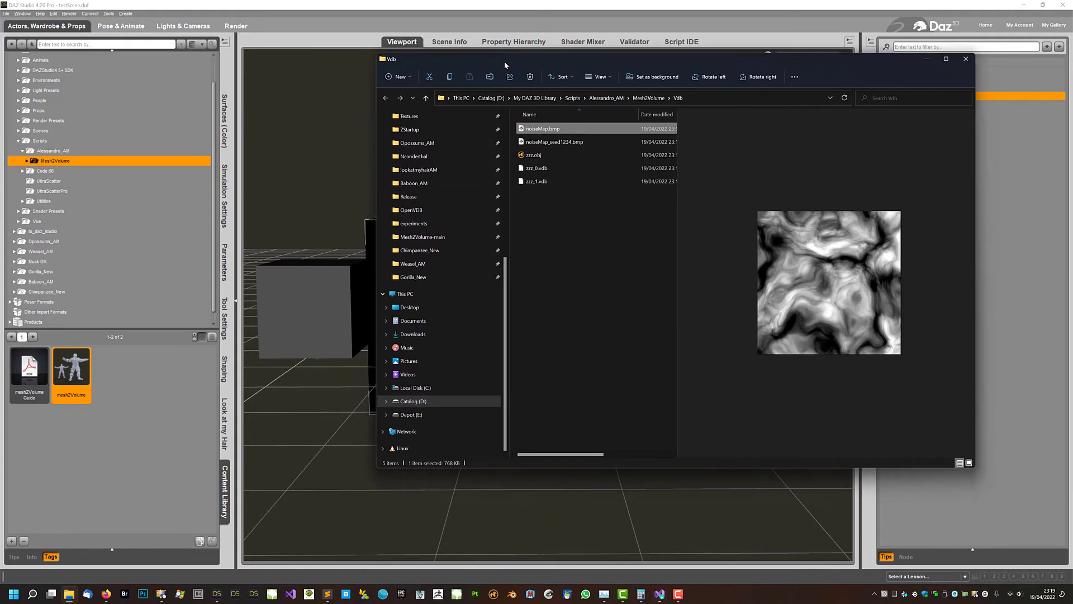
{"action": "left_click_drag", "start_coordinate": [677, 130], "coordinate": [800, 130]}
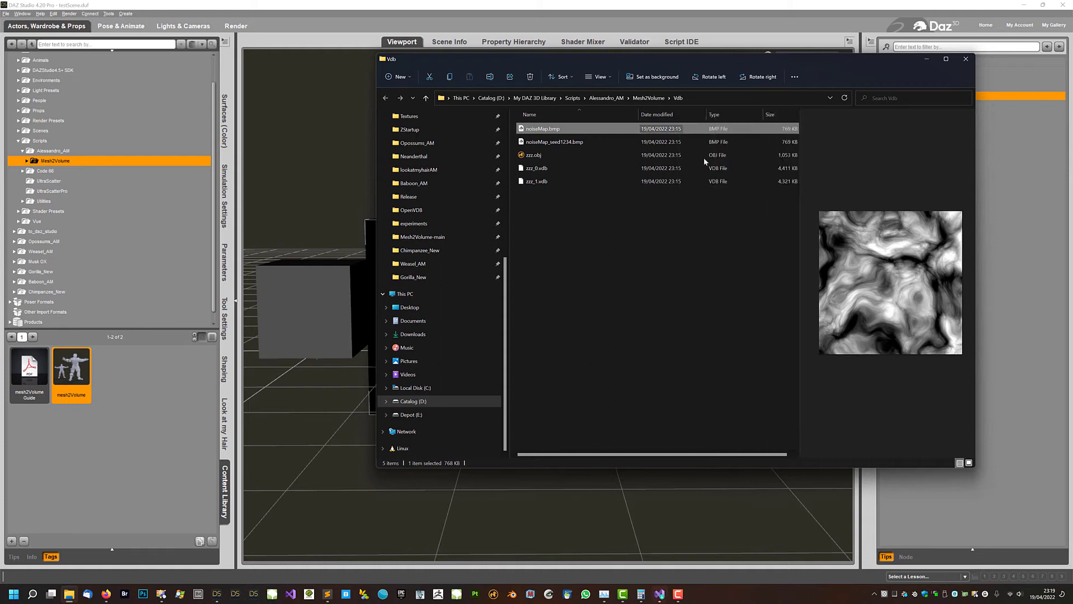
{"action": "left_click", "coordinate": [542, 168]}
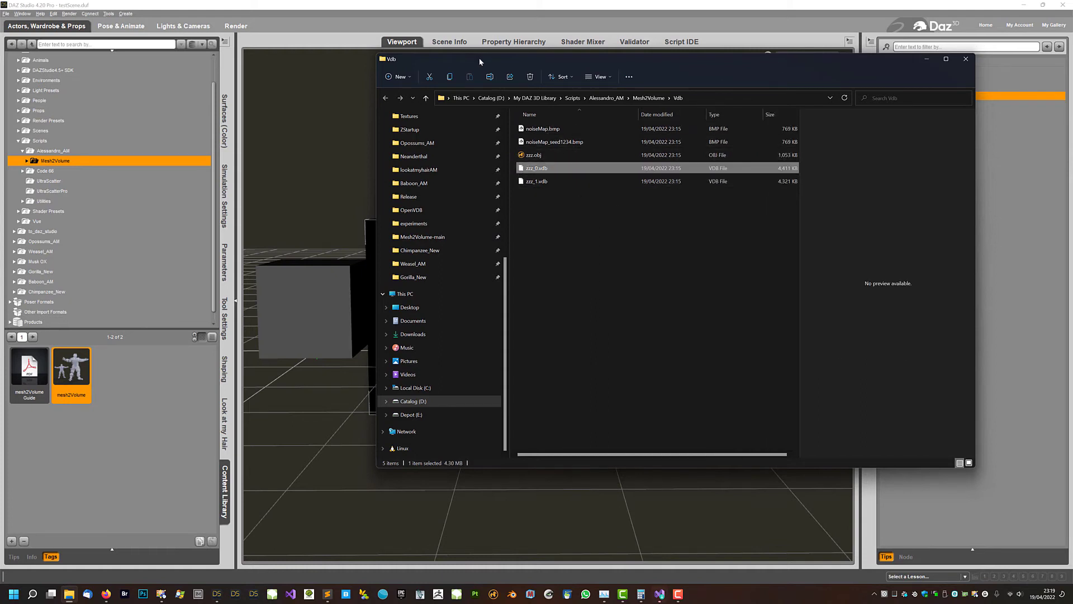
{"action": "left_click_drag", "start_coordinate": [480, 62], "coordinate": [761, 77]}
{"action": "left_click", "coordinate": [197, 192]}
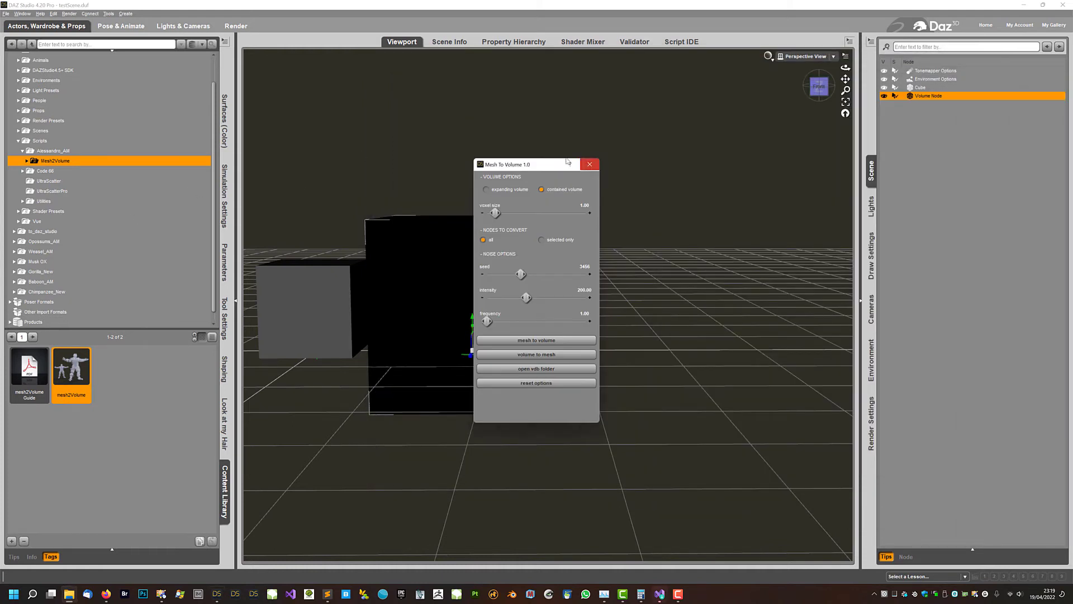
{"action": "left_click", "coordinate": [590, 164]}
{"action": "left_click", "coordinate": [223, 128]}
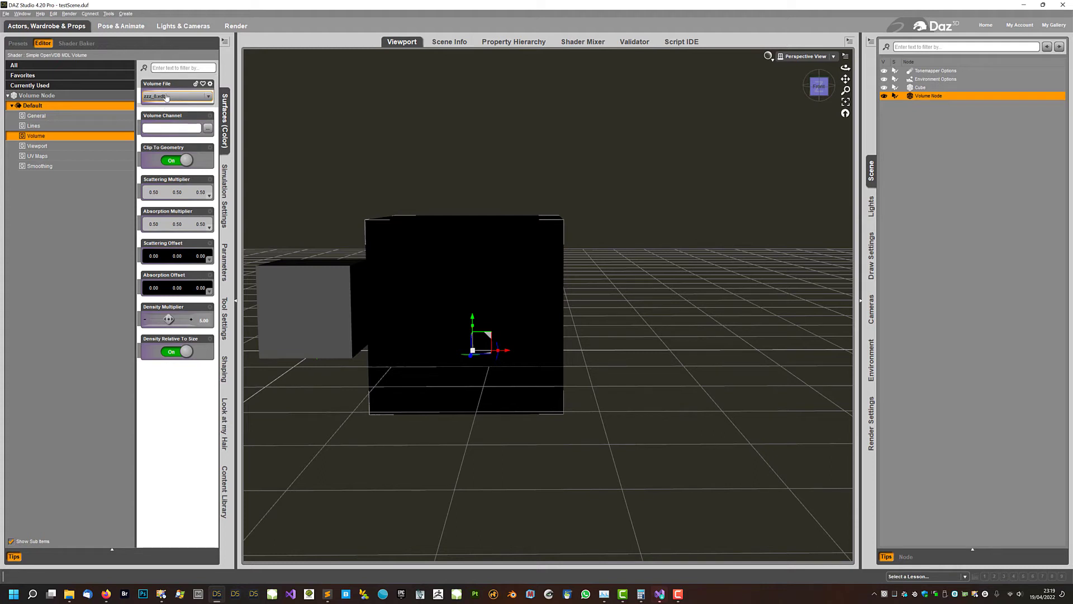
Step: Convert zzz_0.vdb back into a mesh with the Mesh To Volume plugin's volume to mesh function
{"action": "left_click", "coordinate": [224, 492]}
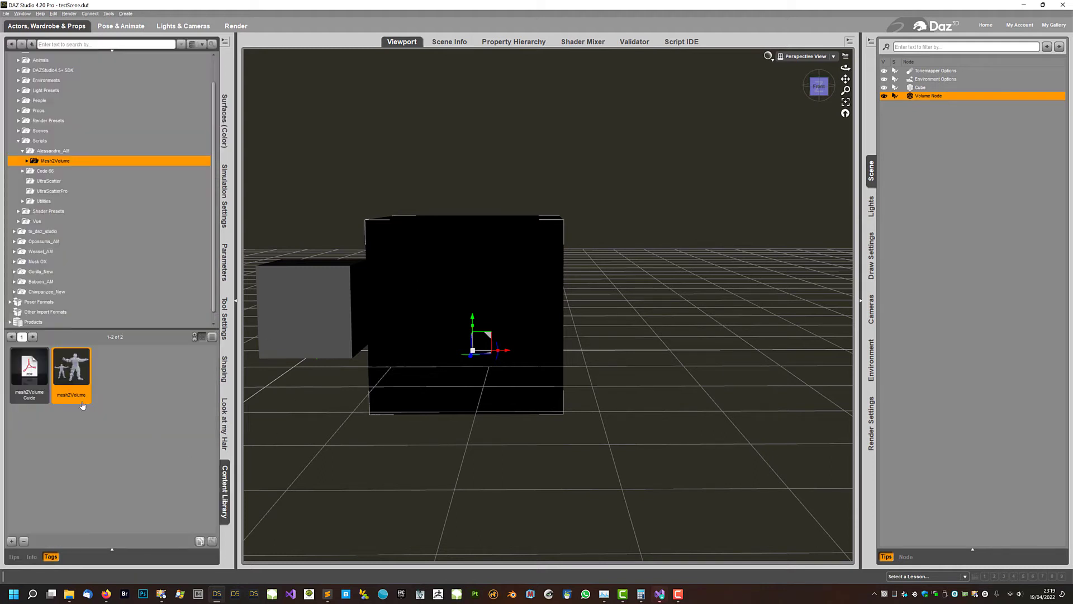
{"action": "double_click", "coordinate": [70, 374]}
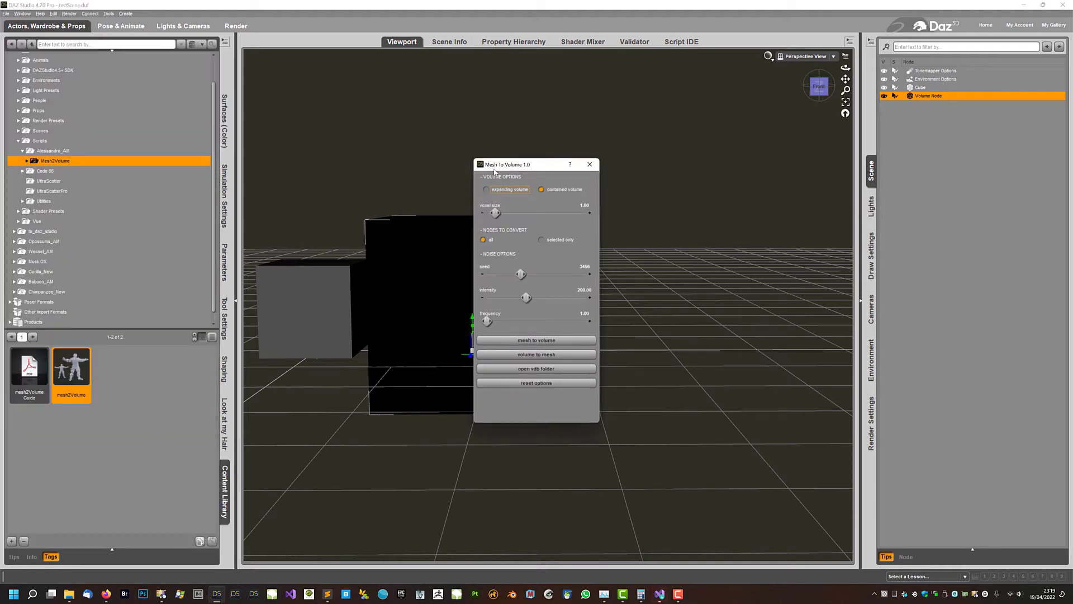
{"action": "left_click", "coordinate": [515, 356]}
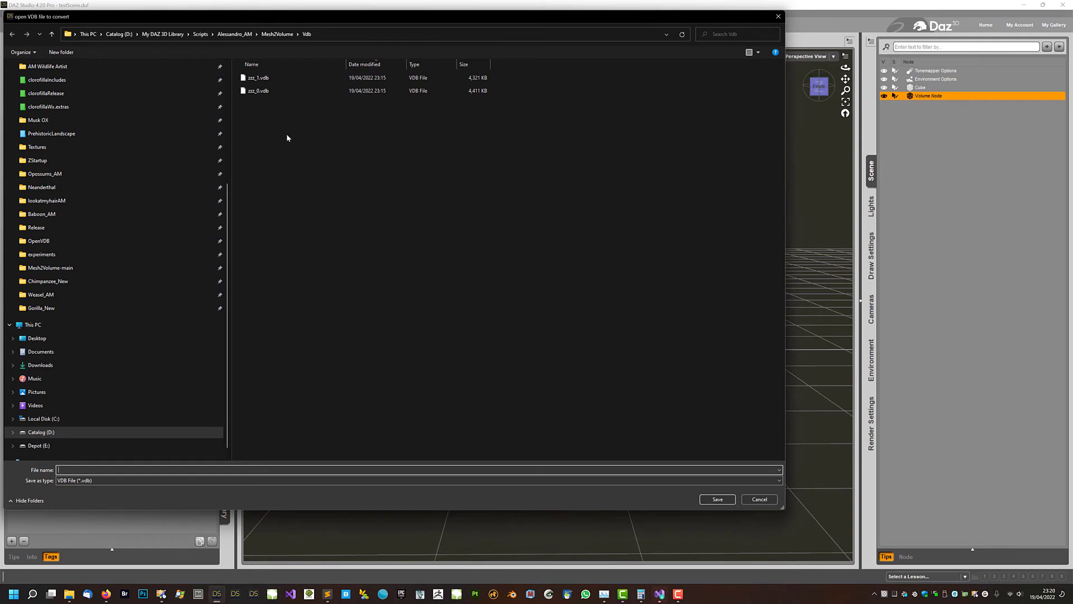
{"action": "left_click", "coordinate": [258, 92]}
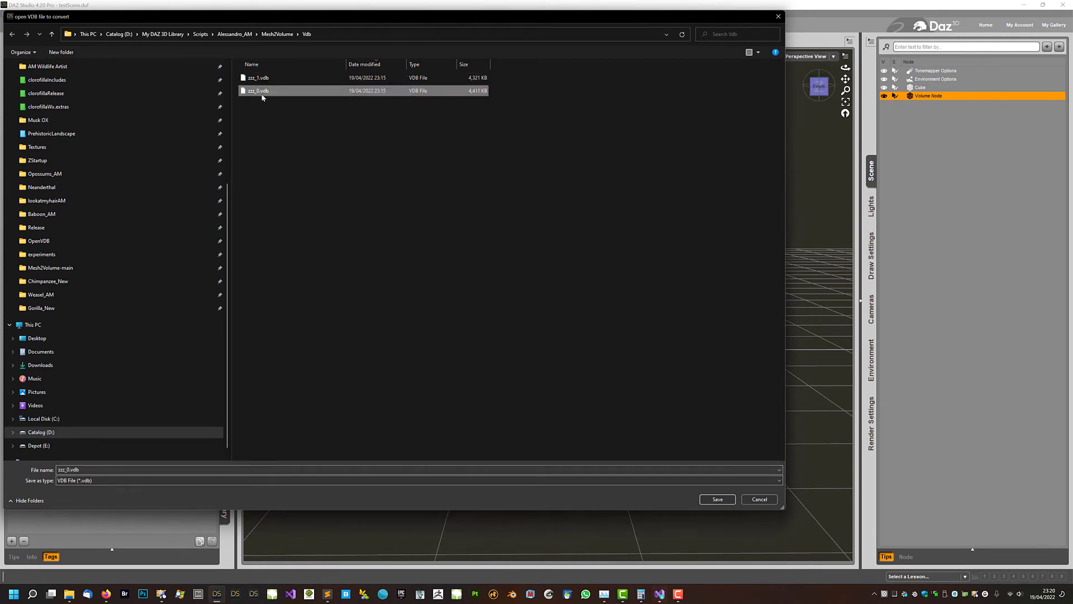
{"action": "left_click", "coordinate": [716, 499]}
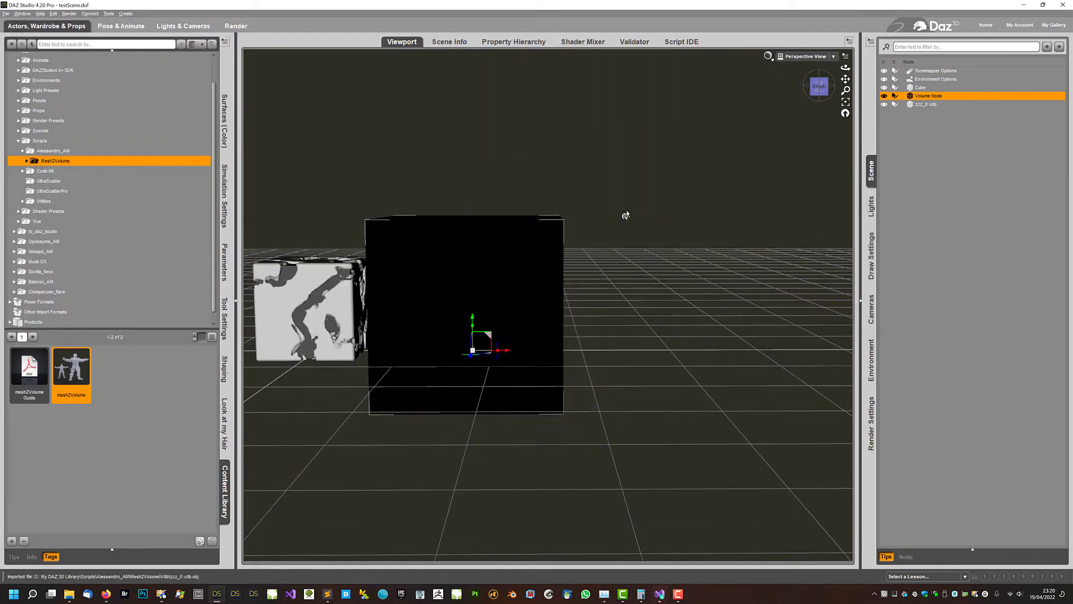
Step: Move the imported zzz_0.vdb mesh to the opposite side of the volume node from the cube
{"action": "left_click", "coordinate": [921, 105]}
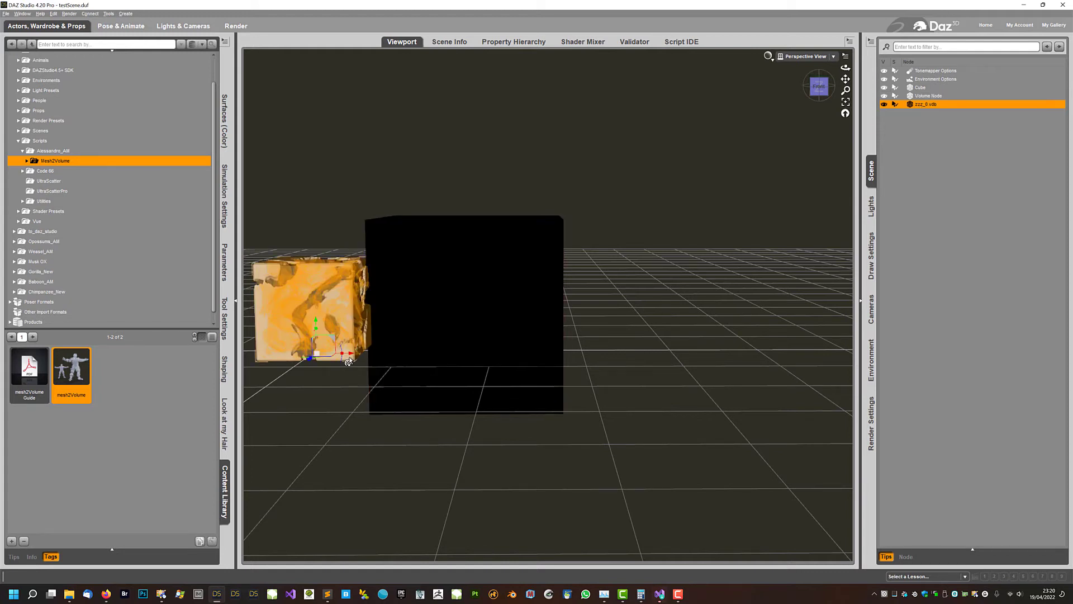
{"action": "left_click_drag", "start_coordinate": [349, 360], "coordinate": [680, 356]}
{"action": "middle_click_drag", "start_coordinate": [465, 152], "coordinate": [582, 206]}
Step: Examine the converted mesh's topology in wireframe display styles from several angles and return to a shaded view
{"action": "middle_click_drag", "start_coordinate": [681, 258], "coordinate": [690, 161]}
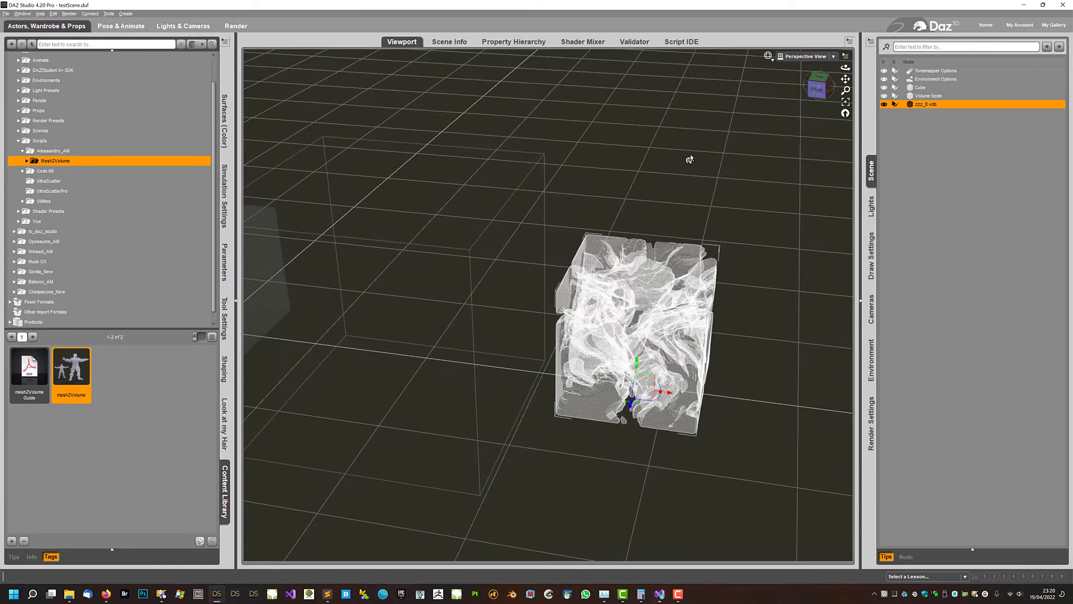
{"action": "middle_click_drag", "start_coordinate": [721, 302], "coordinate": [685, 335]}
{"action": "scroll", "coordinate": [665, 314], "scroll_direction": "up", "scroll_amount": 4}
{"action": "middle_click_drag", "start_coordinate": [722, 226], "coordinate": [639, 177]}
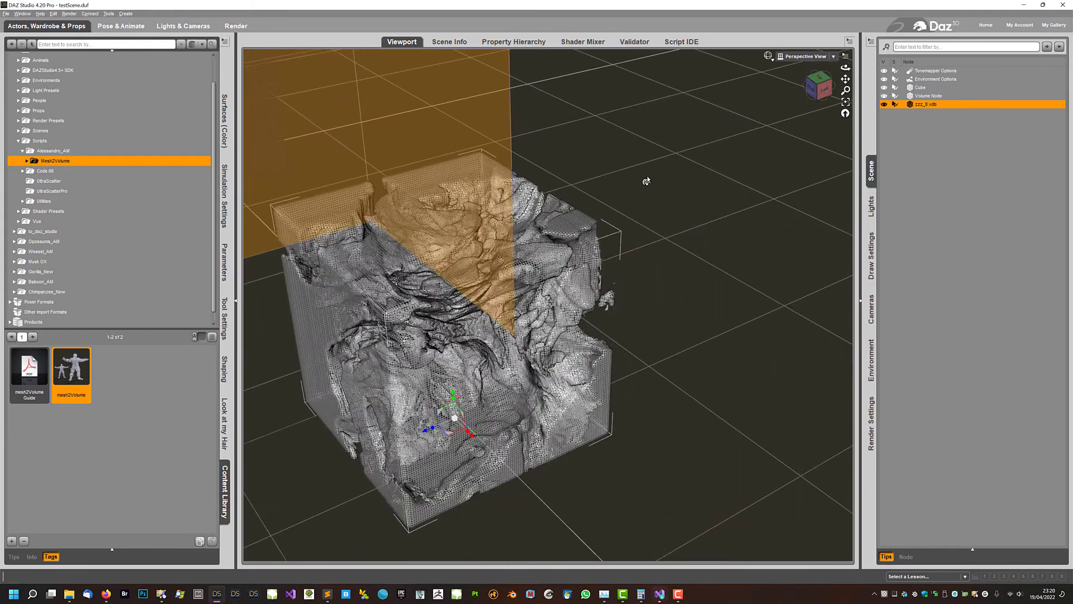
{"action": "middle_click_drag", "start_coordinate": [434, 235], "coordinate": [489, 129]}
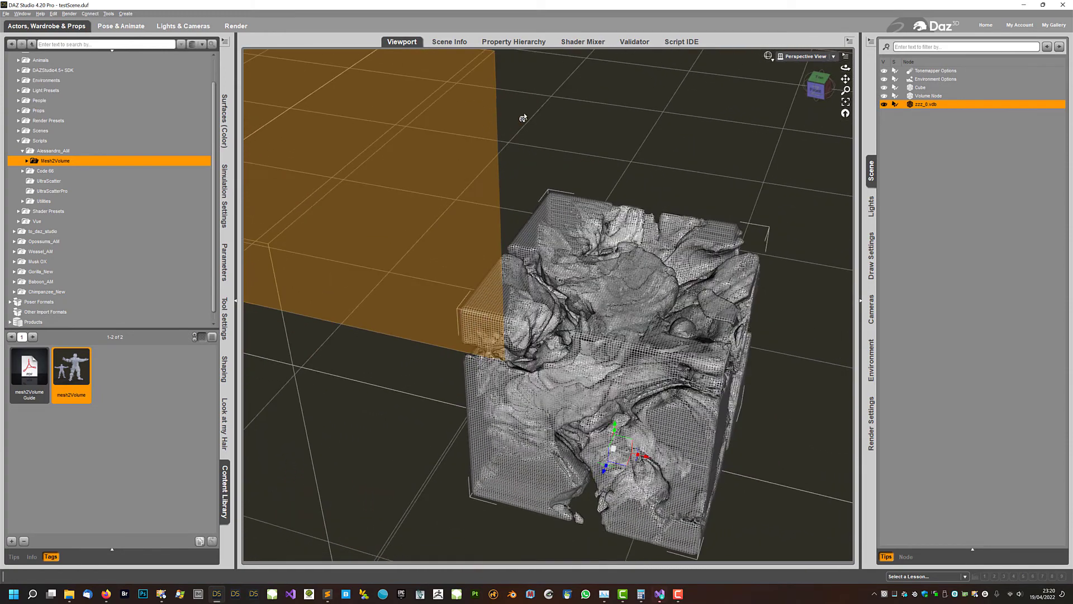
{"action": "mouse_move", "coordinate": [685, 162]}
{"action": "middle_mouse_down"}
{"action": "mouse_move", "coordinate": [647, 165]}
{"action": "mouse_move", "coordinate": [564, 106]}
{"action": "mouse_move", "coordinate": [607, 105]}
{"action": "mouse_move", "coordinate": [562, 114]}
{"action": "mouse_move", "coordinate": [579, 112]}
{"action": "mouse_move", "coordinate": [556, 187]}
{"action": "mouse_move", "coordinate": [559, 159]}
{"action": "mouse_move", "coordinate": [581, 168]}
{"action": "mouse_move", "coordinate": [602, 302]}
{"action": "middle_mouse_up"}
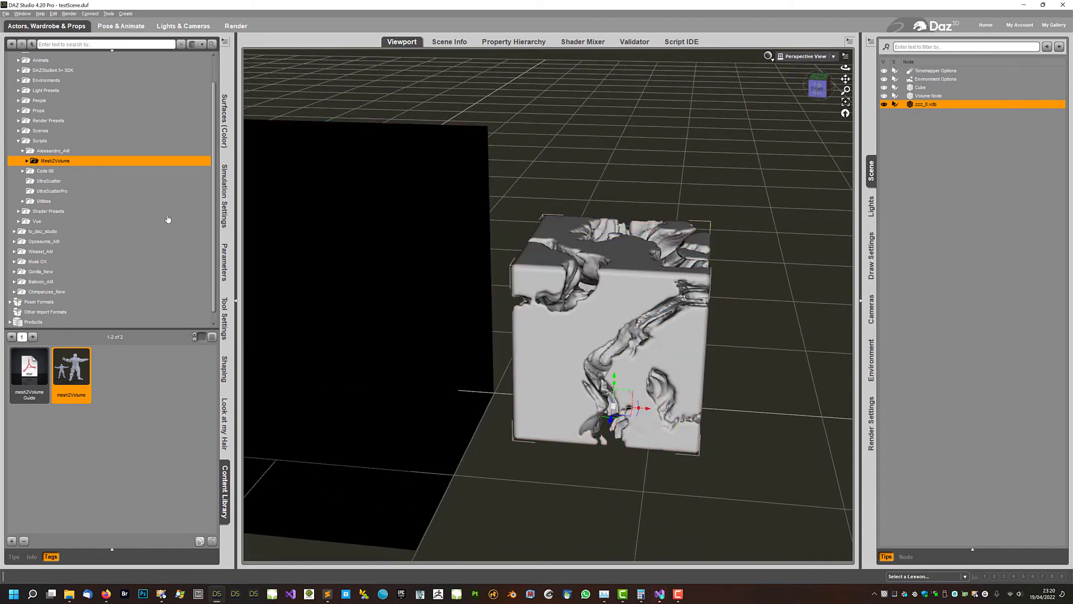
Step: Select the zzz_0.vdb mesh's surfaces and open the DAZ Uber folder of the Iray shader presets
{"action": "left_click", "coordinate": [224, 121]}
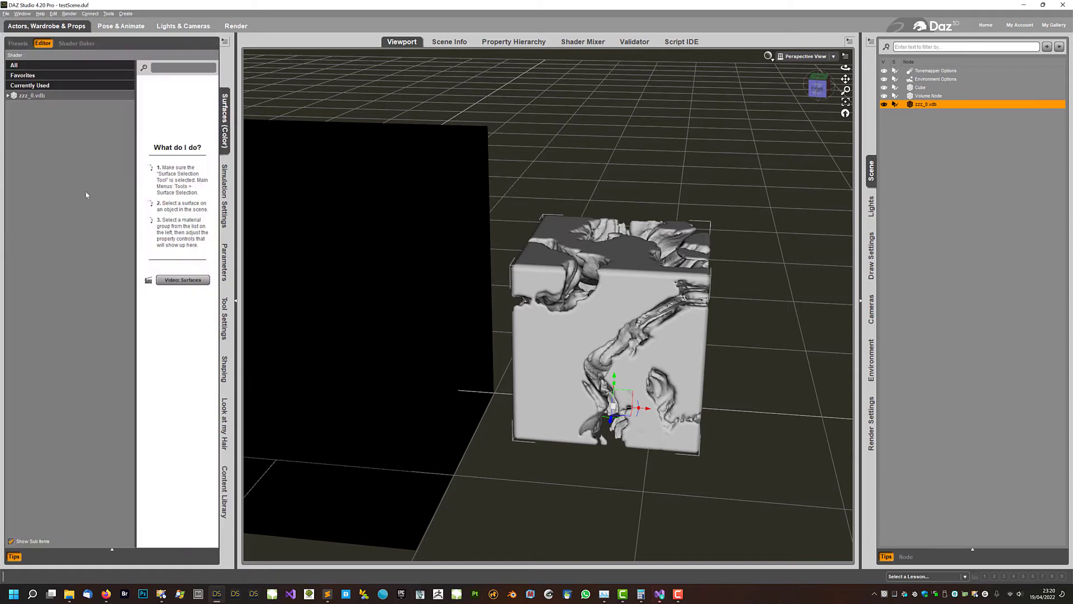
{"action": "left_click", "coordinate": [34, 96]}
{"action": "left_click", "coordinate": [225, 480]}
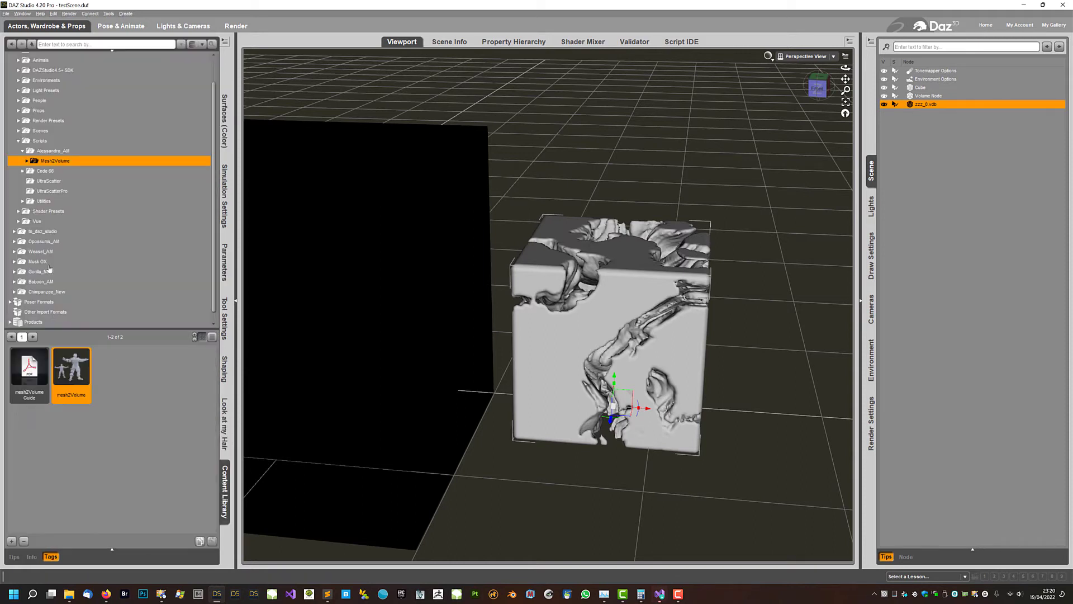
{"action": "scroll", "coordinate": [17, 135], "scroll_direction": "up", "scroll_amount": 2}
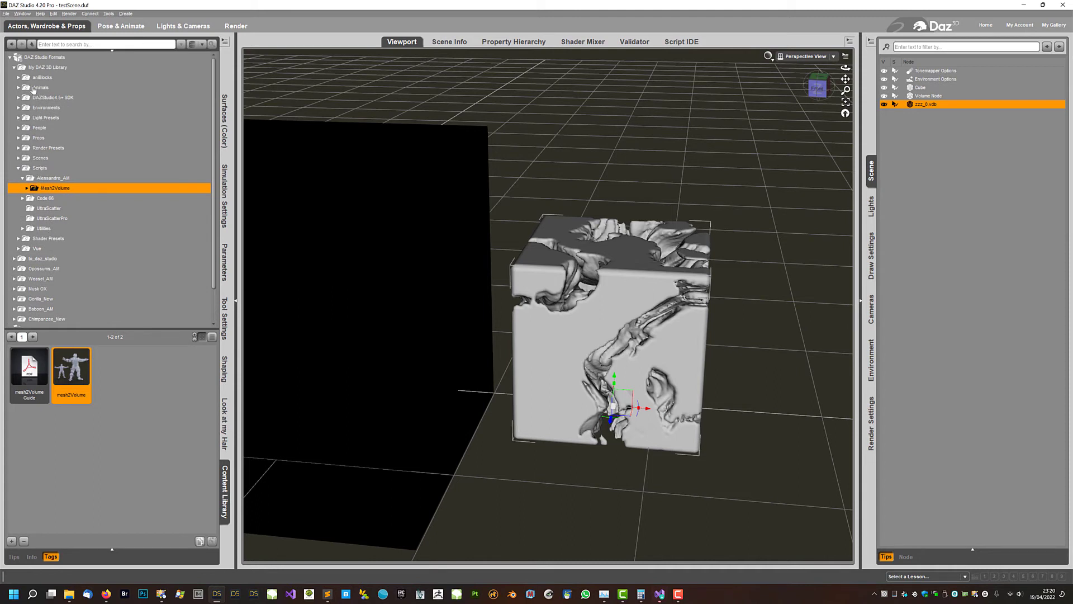
{"action": "left_click", "coordinate": [42, 148]}
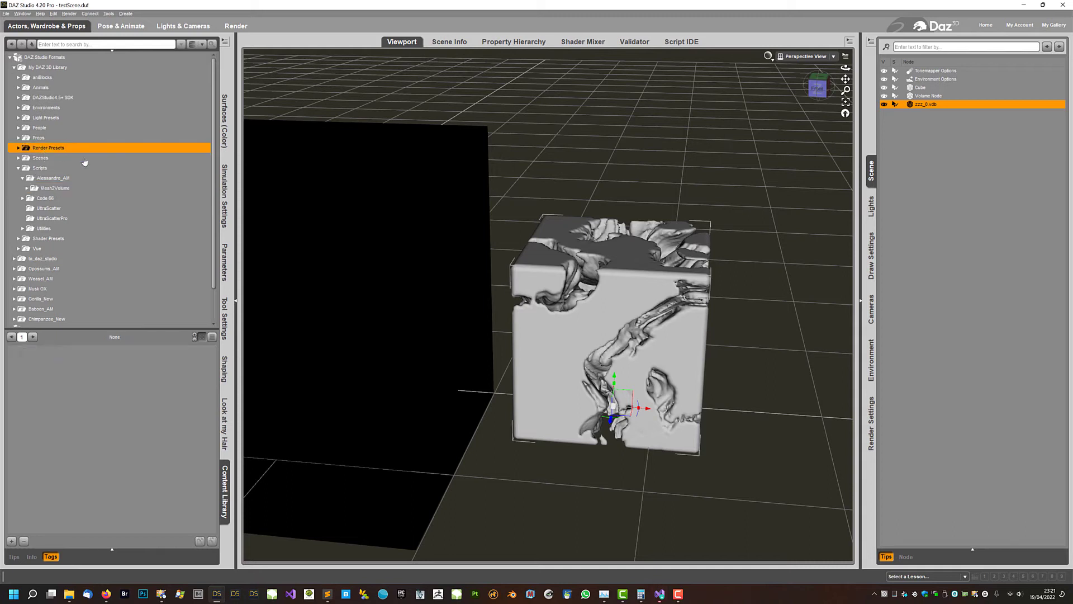
{"action": "left_click", "coordinate": [61, 239]}
{"action": "scroll", "coordinate": [60, 240], "scroll_direction": "down", "scroll_amount": 1}
{"action": "left_click", "coordinate": [42, 249]}
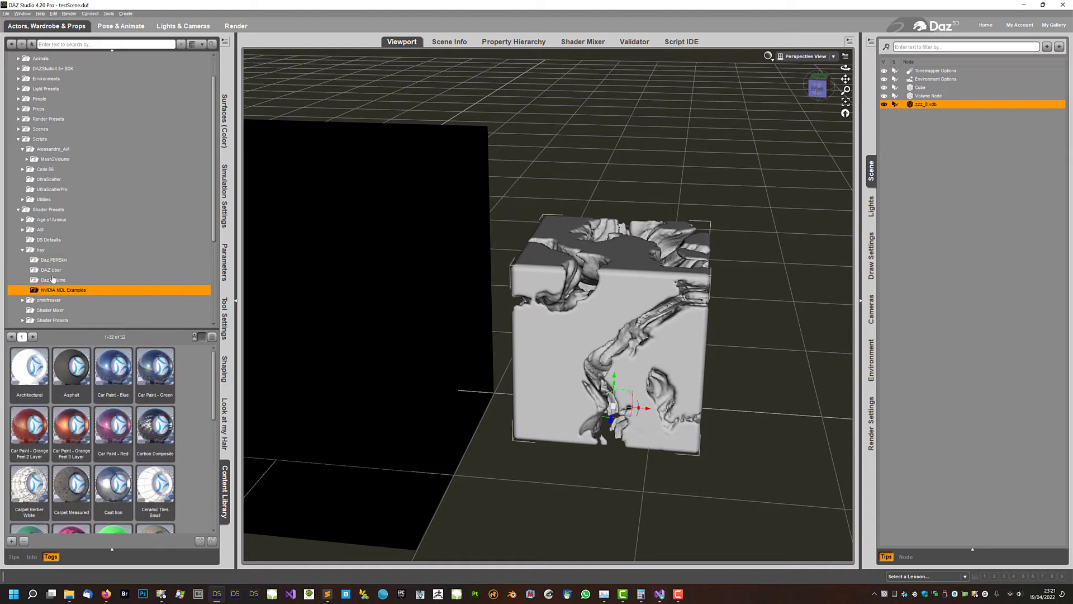
{"action": "left_click", "coordinate": [52, 271]}
{"action": "scroll", "coordinate": [117, 426], "scroll_direction": "down", "scroll_amount": 3}
{"action": "scroll", "coordinate": [117, 426], "scroll_direction": "up", "scroll_amount": 3}
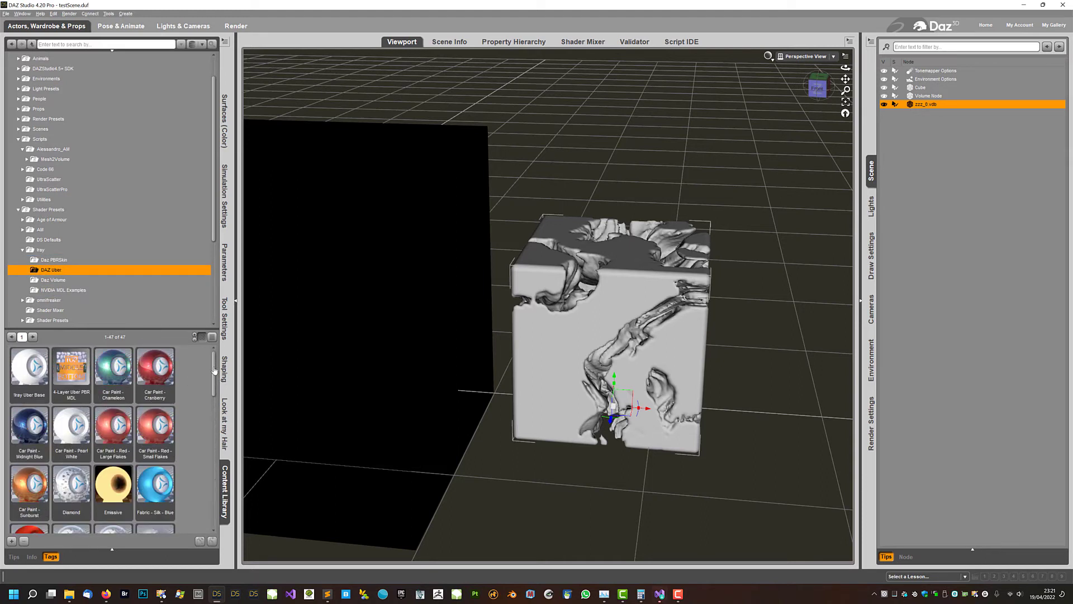
Step: Apply the Car Paint - Cranberry shader to the zzz_0.vdb mesh and view it in the Iray preview
{"action": "right_click", "coordinate": [171, 373]}
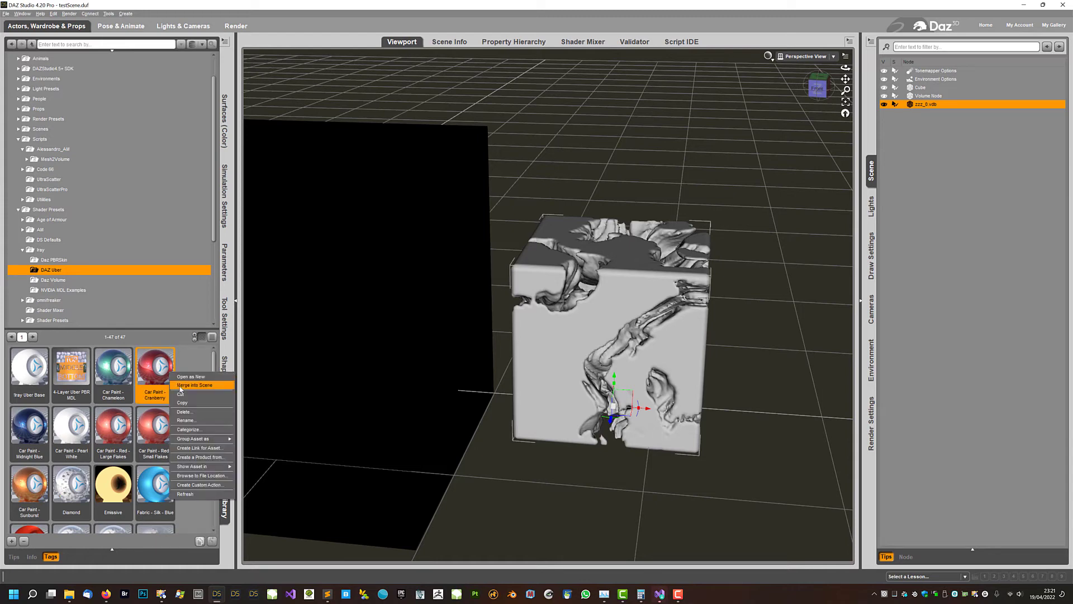
{"action": "left_click", "coordinate": [181, 386]}
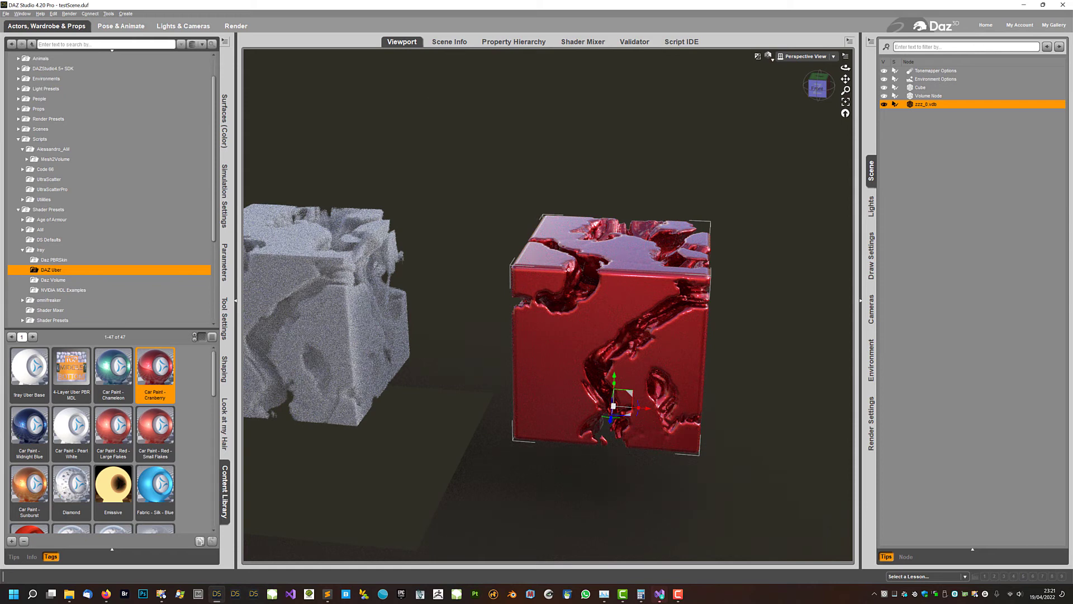
{"action": "key", "text": "ctrl+9"}
{"action": "middle_click_drag", "start_coordinate": [592, 79], "coordinate": [446, 100]}
Step: Try the Glass - Solid - Clear - Dispersive (rainbow) shader on the zzz_0.vdb mesh
{"action": "scroll", "coordinate": [46, 462], "scroll_direction": "down", "scroll_amount": 10}
{"action": "scroll", "coordinate": [47, 462], "scroll_direction": "up", "scroll_amount": 8}
{"action": "left_click", "coordinate": [69, 366]}
{"action": "right_click", "coordinate": [69, 366]}
{"action": "left_click", "coordinate": [88, 373]}
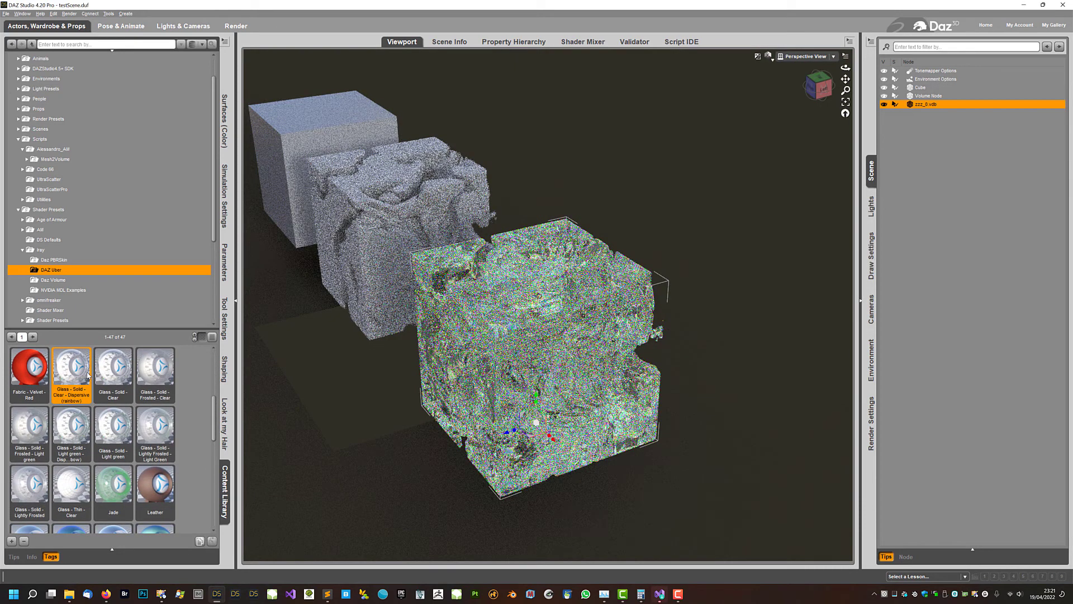
Step: Try the Glass - Solid - Lightly Frosted - Light Green shader on the zzz_0.vdb mesh
{"action": "left_click", "coordinate": [149, 429]}
{"action": "right_click", "coordinate": [147, 431]}
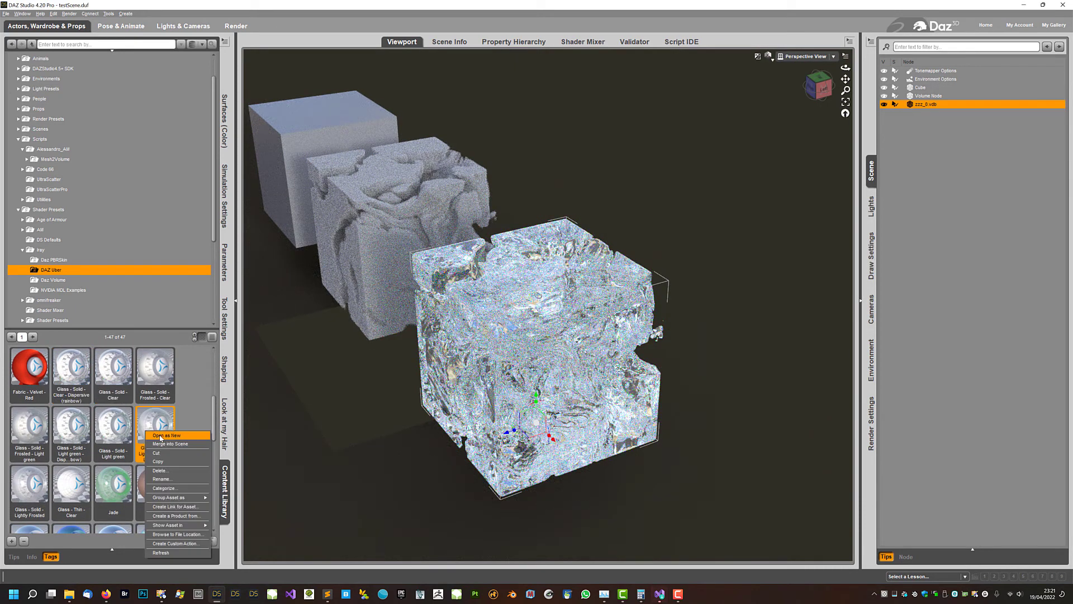
{"action": "left_click", "coordinate": [160, 443]}
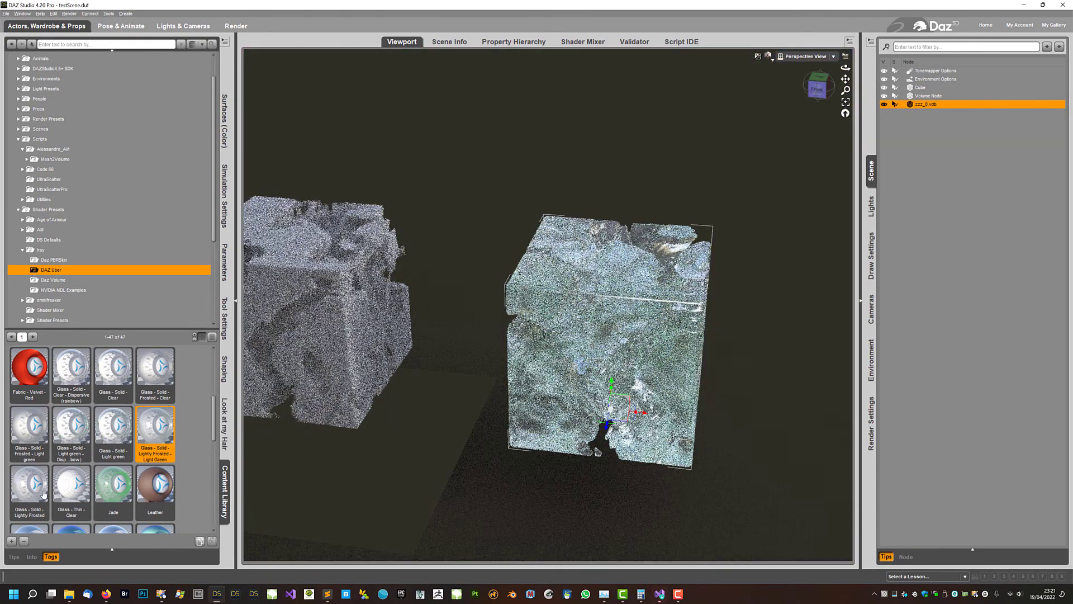
Step: Apply the Glass - Thin - Clear shader to the zzz_0.vdb mesh and compare it with the cube and the volume
{"action": "scroll", "coordinate": [47, 461], "scroll_direction": "down", "scroll_amount": 1}
{"action": "scroll", "coordinate": [47, 461], "scroll_direction": "up", "scroll_amount": 1}
{"action": "left_click", "coordinate": [66, 487]}
{"action": "right_click", "coordinate": [66, 487]}
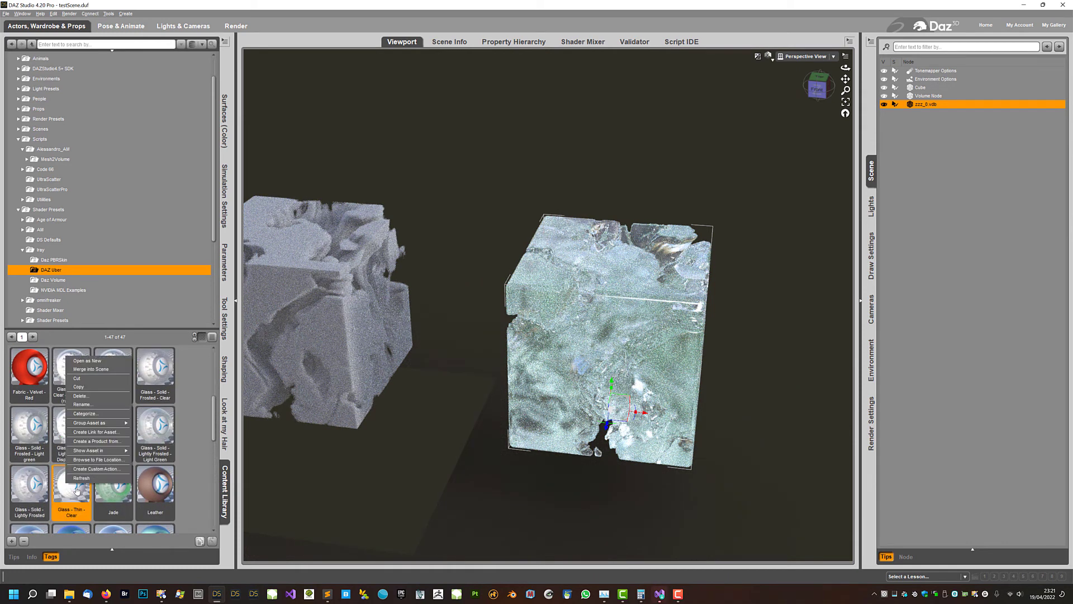
{"action": "left_click", "coordinate": [88, 375]}
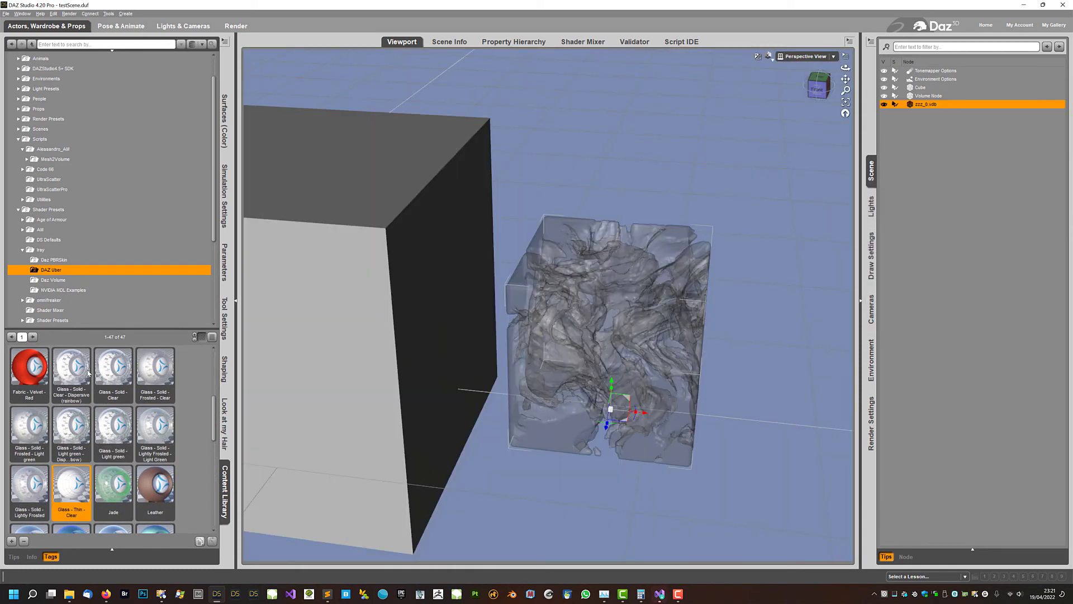
{"action": "scroll", "coordinate": [671, 134], "scroll_direction": "up", "scroll_amount": 4}
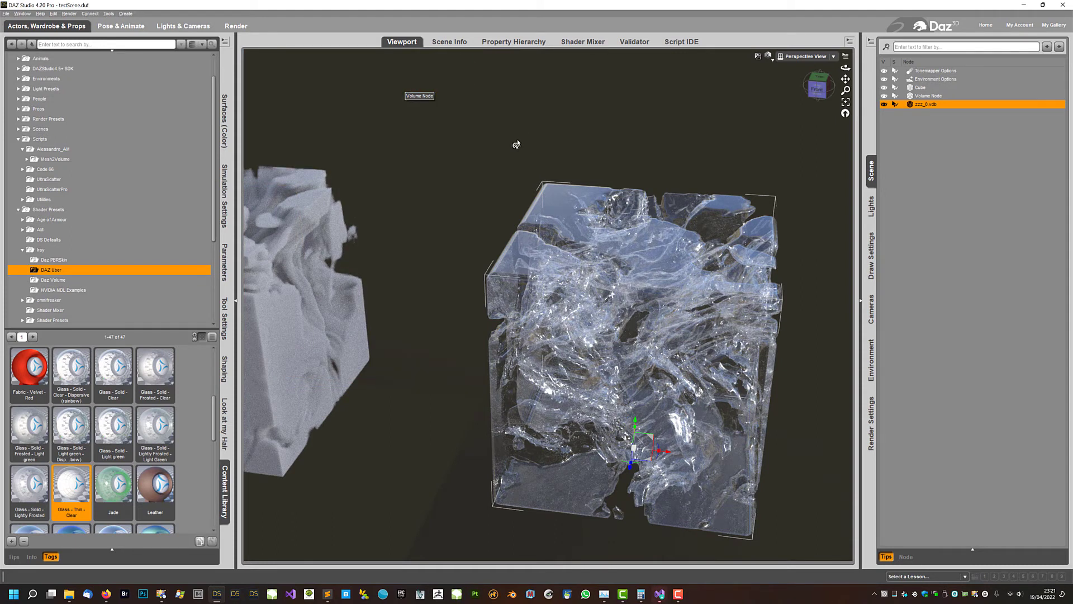
{"action": "scroll", "coordinate": [517, 145], "scroll_direction": "down", "scroll_amount": 5}
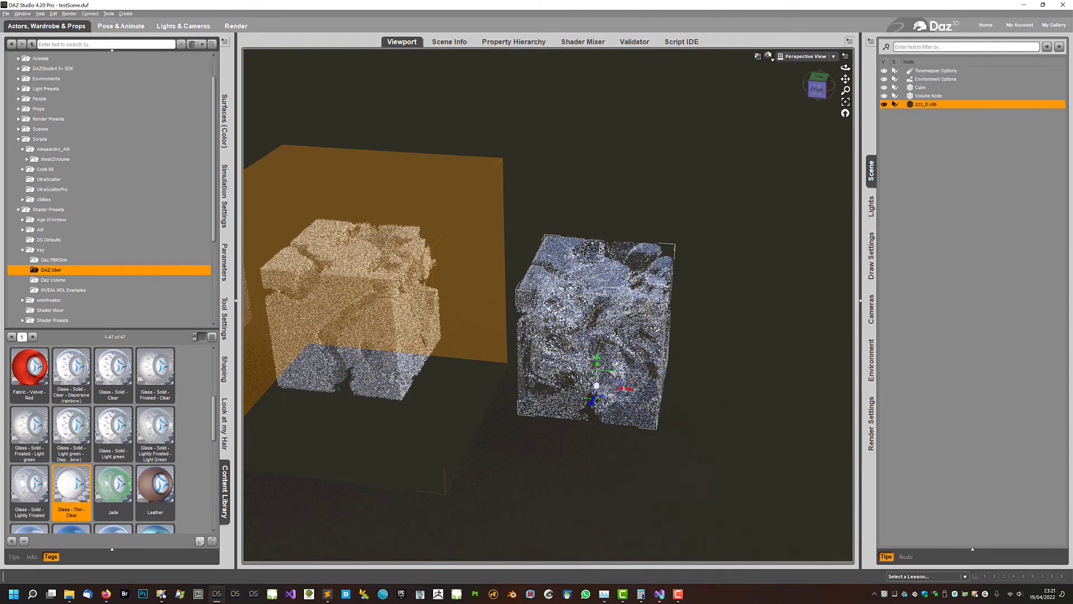
{"action": "middle_click_drag", "start_coordinate": [484, 280], "coordinate": [474, 206]}
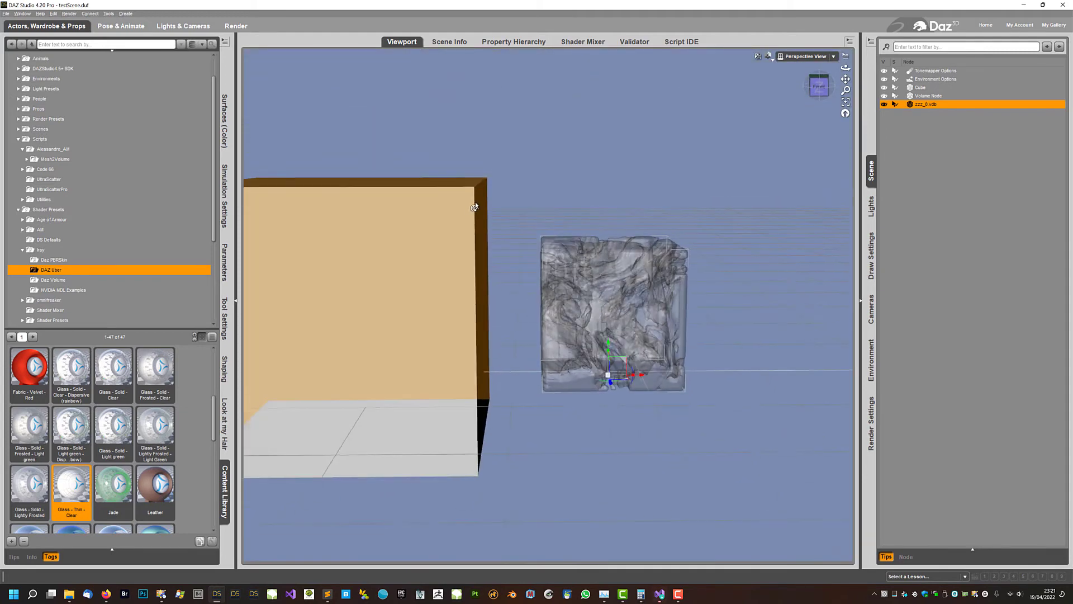
{"action": "scroll", "coordinate": [470, 205], "scroll_direction": "down", "scroll_amount": 2}
{"action": "scroll", "coordinate": [465, 201], "scroll_direction": "down", "scroll_amount": 3}
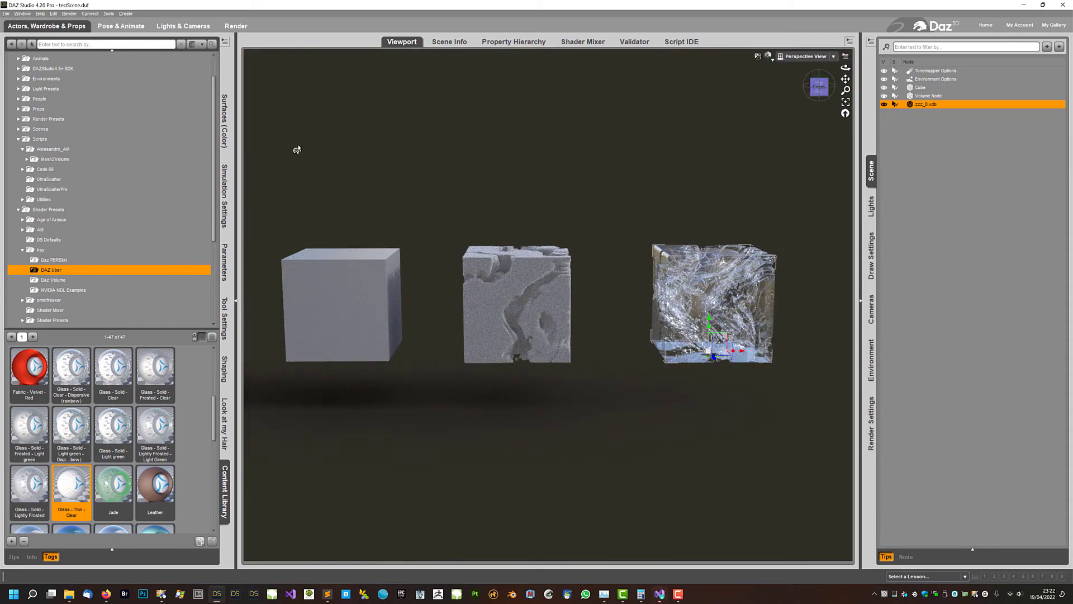
Step: Check the Mesh To Volume plugin's functions, close its dialog and bring up the Vdb folder
{"action": "scroll", "coordinate": [81, 166], "scroll_direction": "up", "scroll_amount": 1}
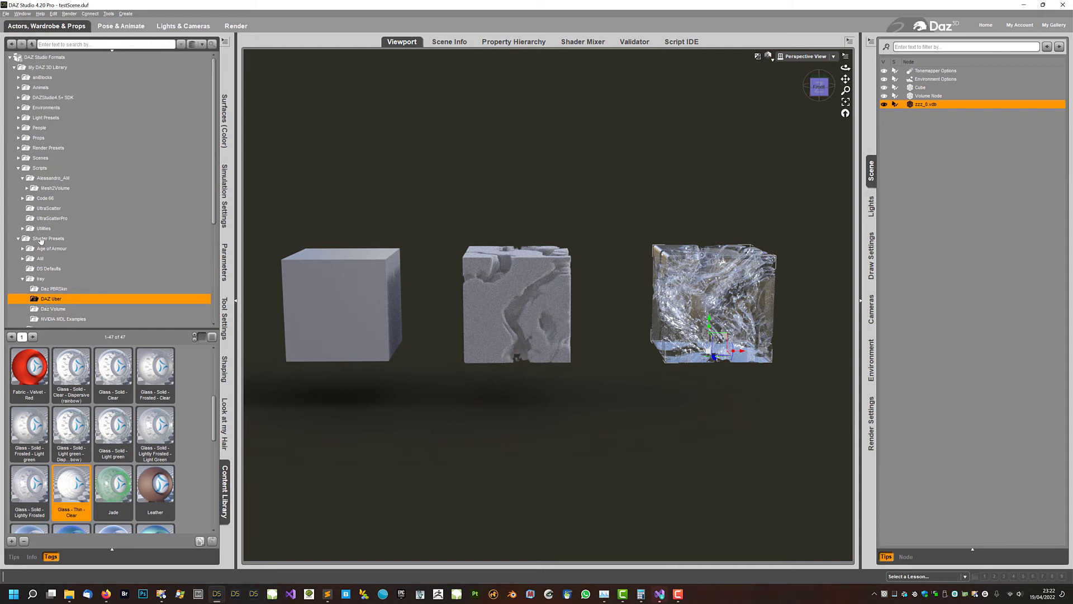
{"action": "left_click", "coordinate": [51, 187]}
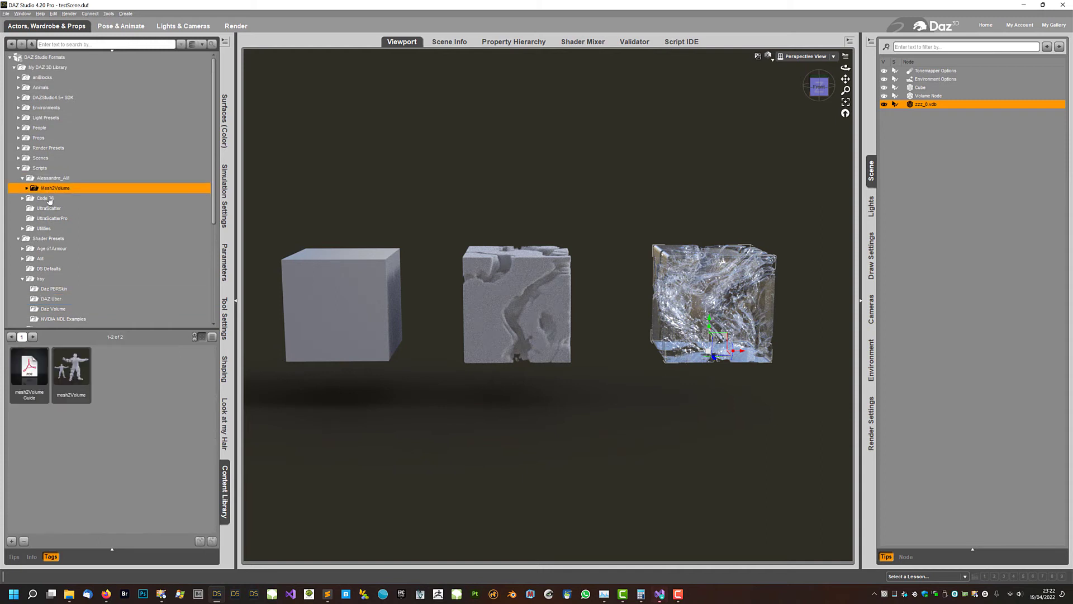
{"action": "double_click", "coordinate": [78, 388]}
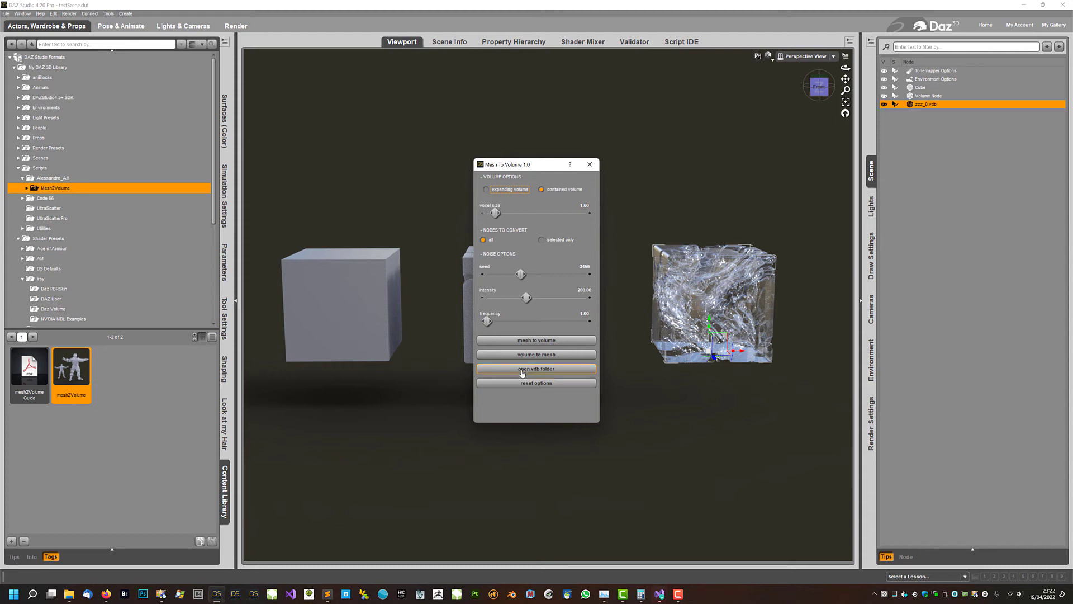
{"action": "left_click", "coordinate": [590, 164]}
{"action": "left_click_drag", "start_coordinate": [1072, 104], "coordinate": [333, 89]}
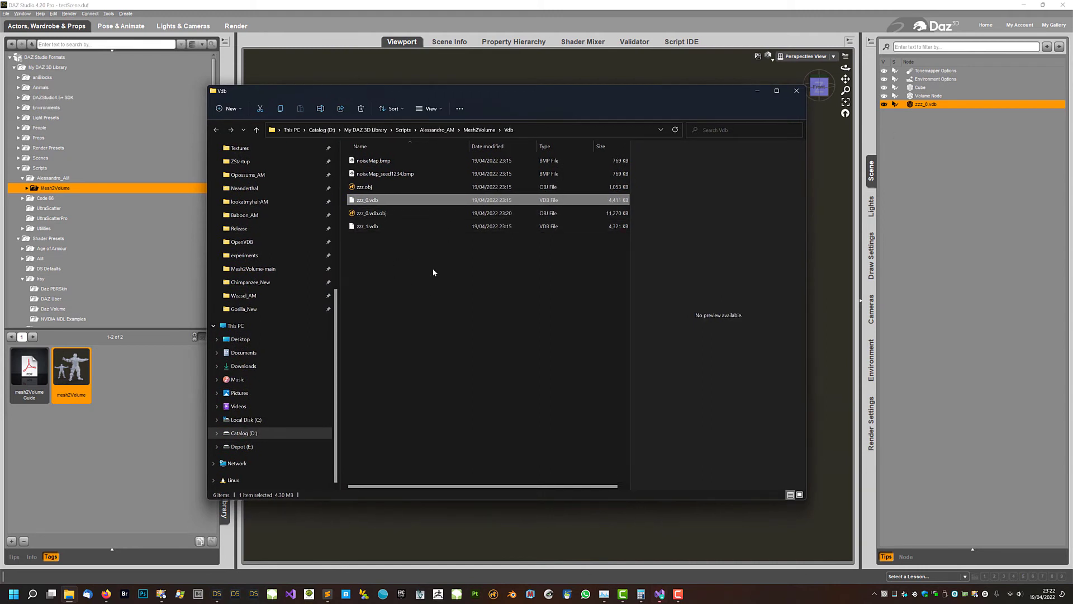
Step: Examine the zzz.obj and zzz_0.vdb files in the Vdb folder against the objects in the scene
{"action": "left_click_drag", "start_coordinate": [488, 289], "coordinate": [439, 301]}
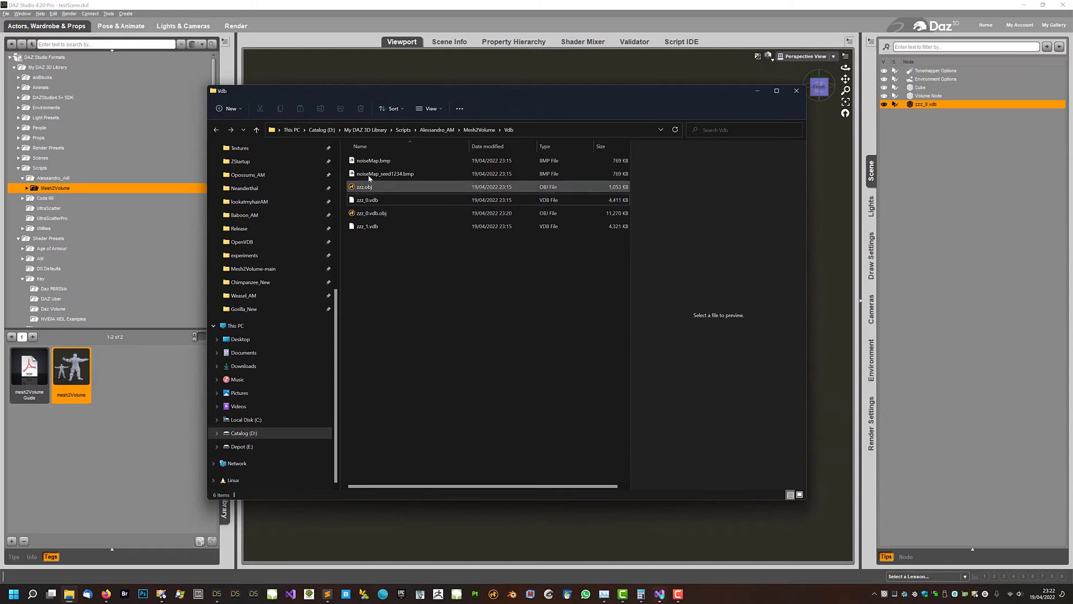
{"action": "left_click_drag", "start_coordinate": [630, 264], "coordinate": [686, 268]}
{"action": "left_click_drag", "start_coordinate": [346, 95], "coordinate": [530, 290]}
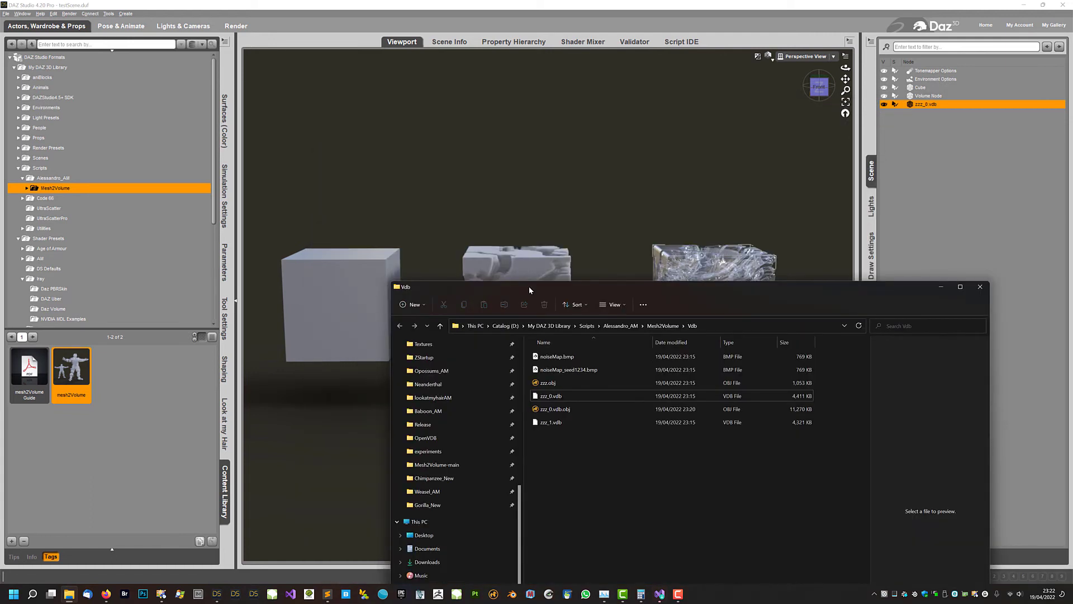
{"action": "left_click", "coordinate": [551, 396]}
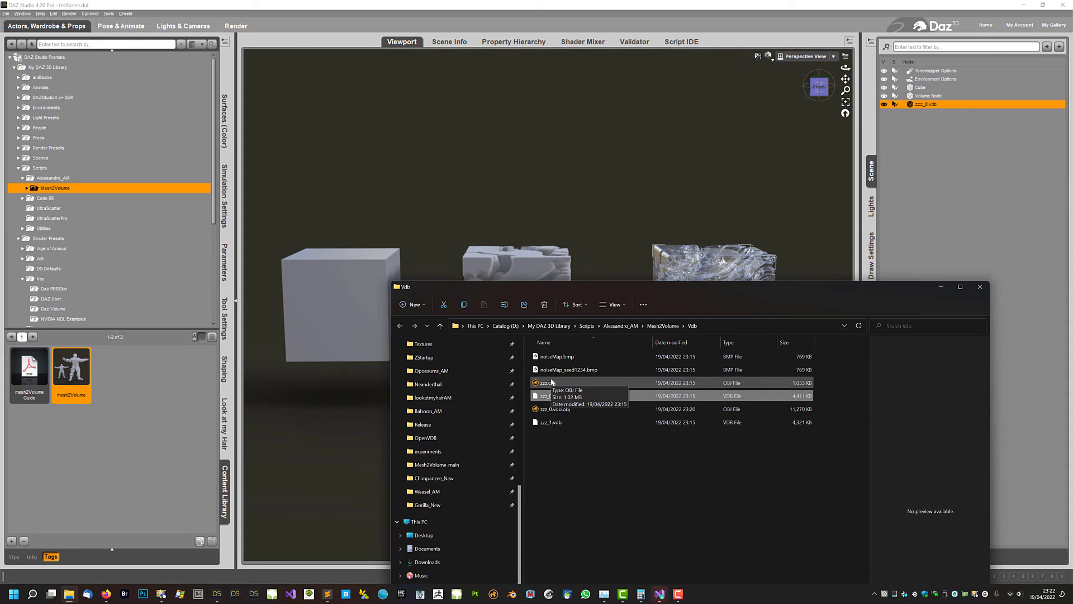
{"action": "left_click_drag", "start_coordinate": [557, 399], "coordinate": [611, 240]}
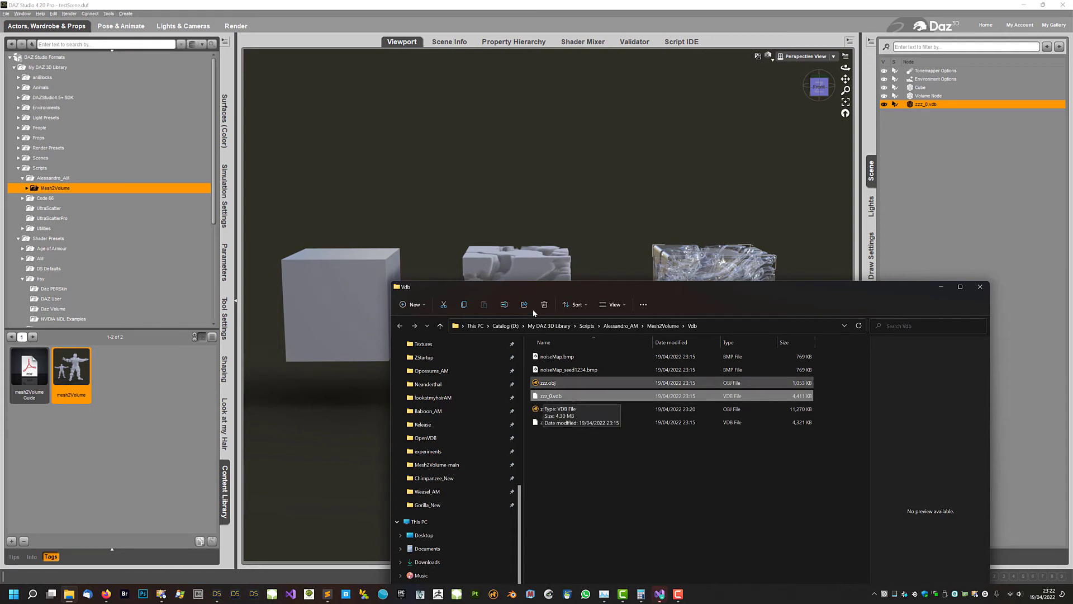
{"action": "left_click_drag", "start_coordinate": [517, 287], "coordinate": [273, 85]}
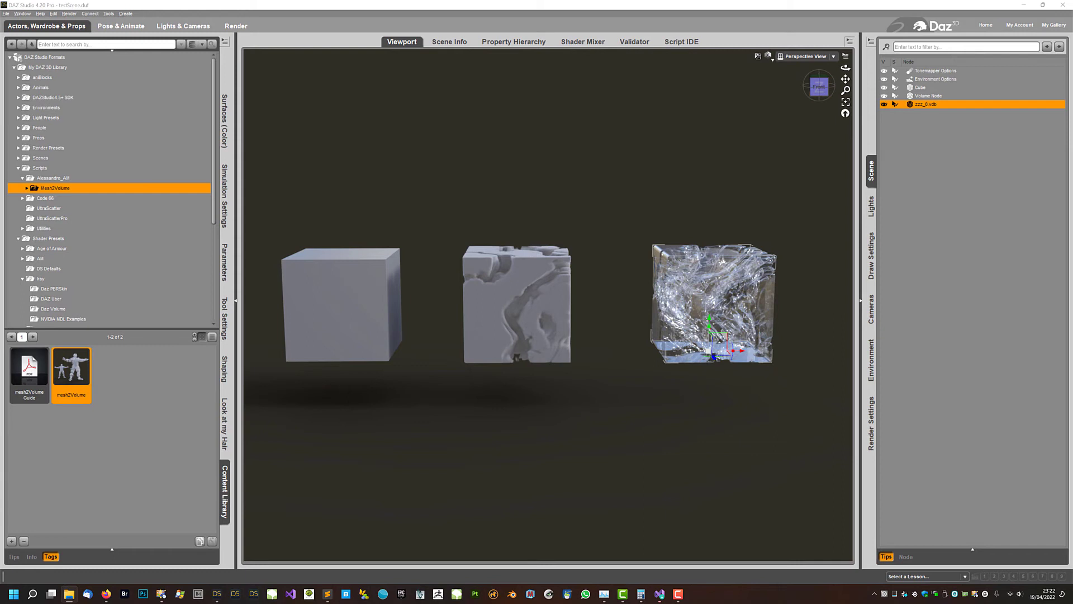
Step: Review the Mesh To Volume plugin's expanding volume and contained volume options, ending on contained volume, and close the dialog
{"action": "double_click", "coordinate": [73, 365]}
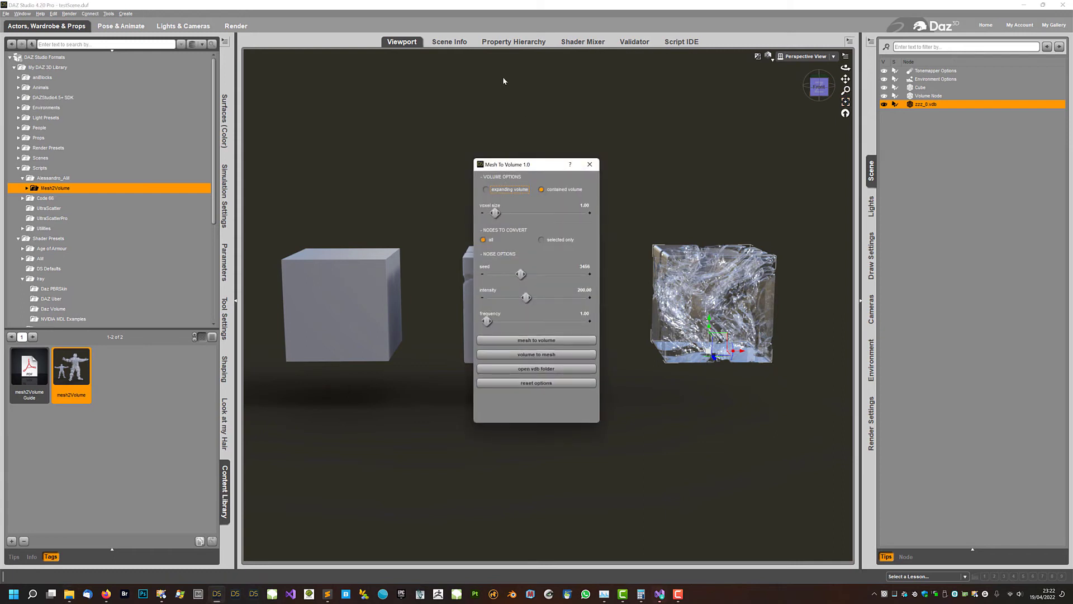
{"action": "left_click_drag", "start_coordinate": [517, 168], "coordinate": [541, 184]}
{"action": "left_click", "coordinate": [503, 208]}
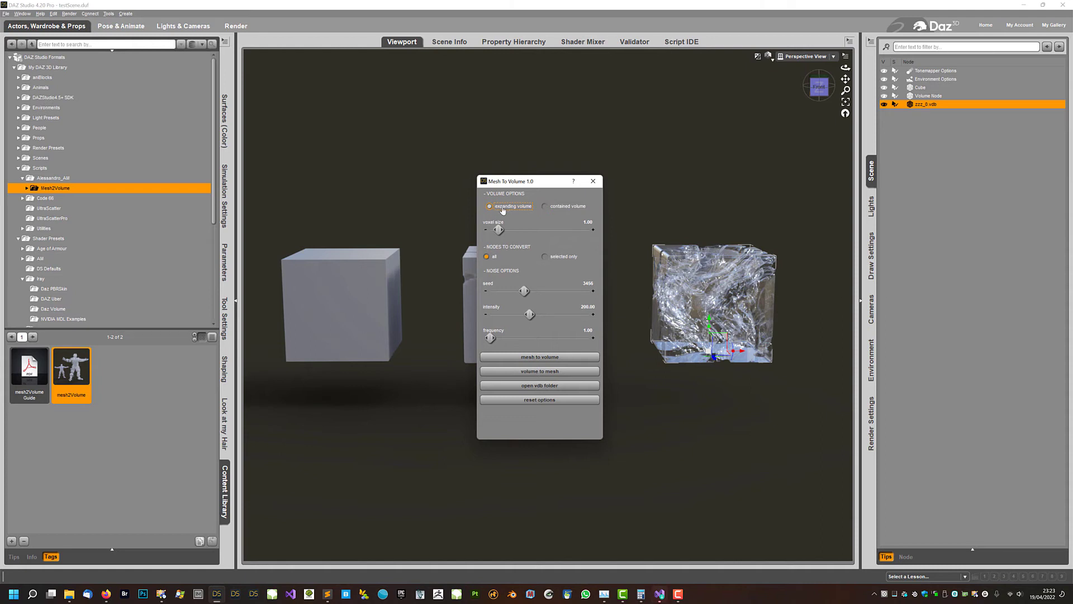
{"action": "left_click", "coordinate": [546, 207]}
{"action": "mouse_move", "coordinate": [528, 187]}
{"action": "left_mouse_down"}
{"action": "mouse_move", "coordinate": [553, 210]}
{"action": "mouse_move", "coordinate": [529, 194]}
{"action": "left_mouse_up"}
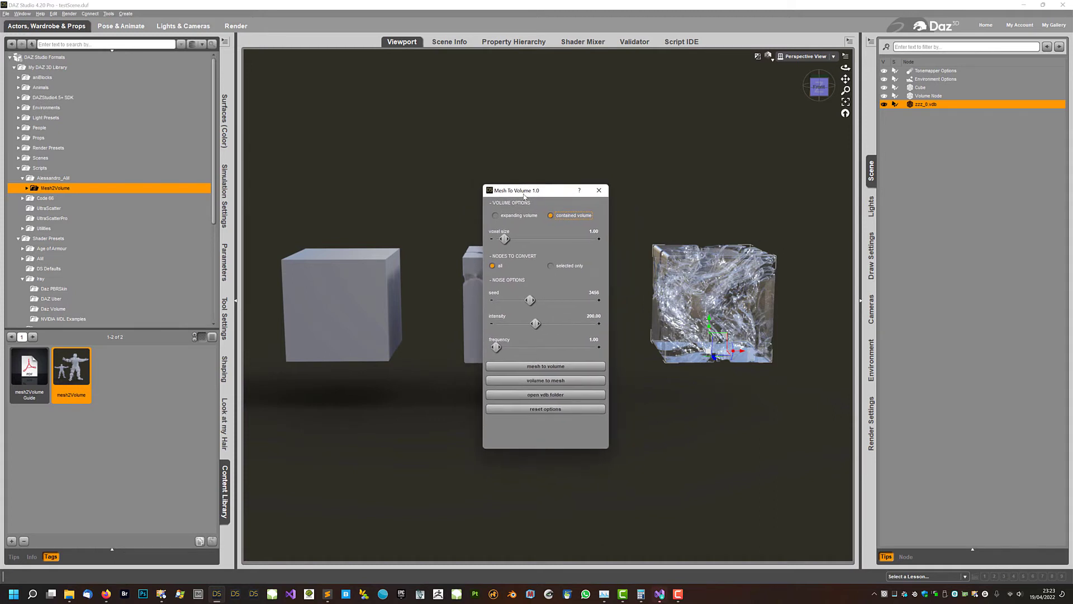
{"action": "left_click", "coordinate": [599, 190]}
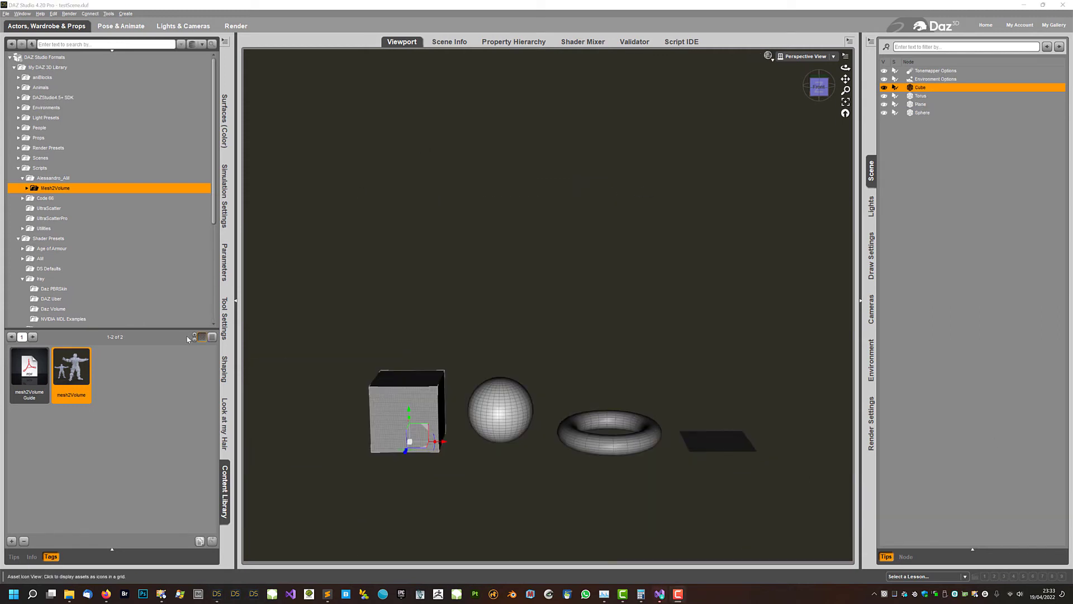
Step: Convert all the primitives (cube, sphere, torus and plane) into a contained volume with the Mesh To Volume plugin
{"action": "double_click", "coordinate": [80, 371]}
{"action": "left_click_drag", "start_coordinate": [542, 164], "coordinate": [331, 79]}
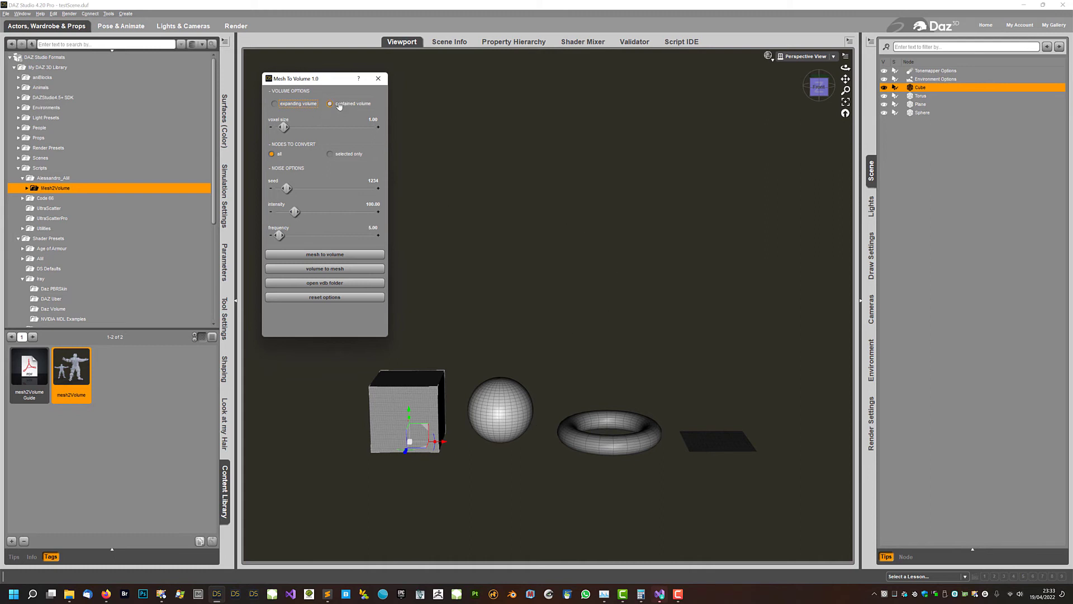
{"action": "left_click", "coordinate": [316, 255]}
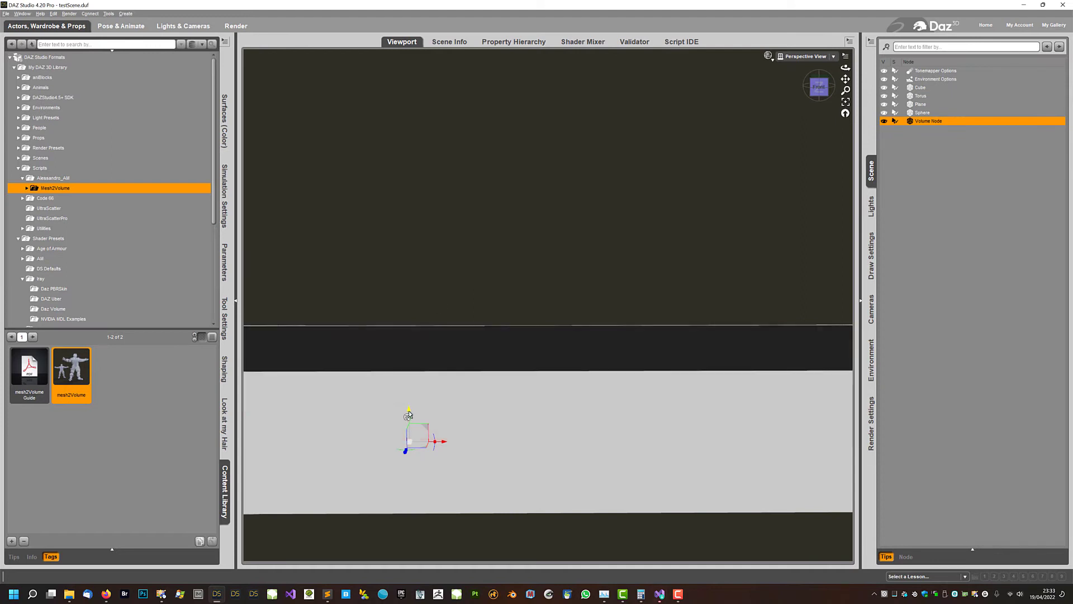
Step: Raise the Volume Node above the four primitives and compare the noisy volumes with their source meshes in the Iray preview
{"action": "left_click_drag", "start_coordinate": [409, 416], "coordinate": [463, 252]}
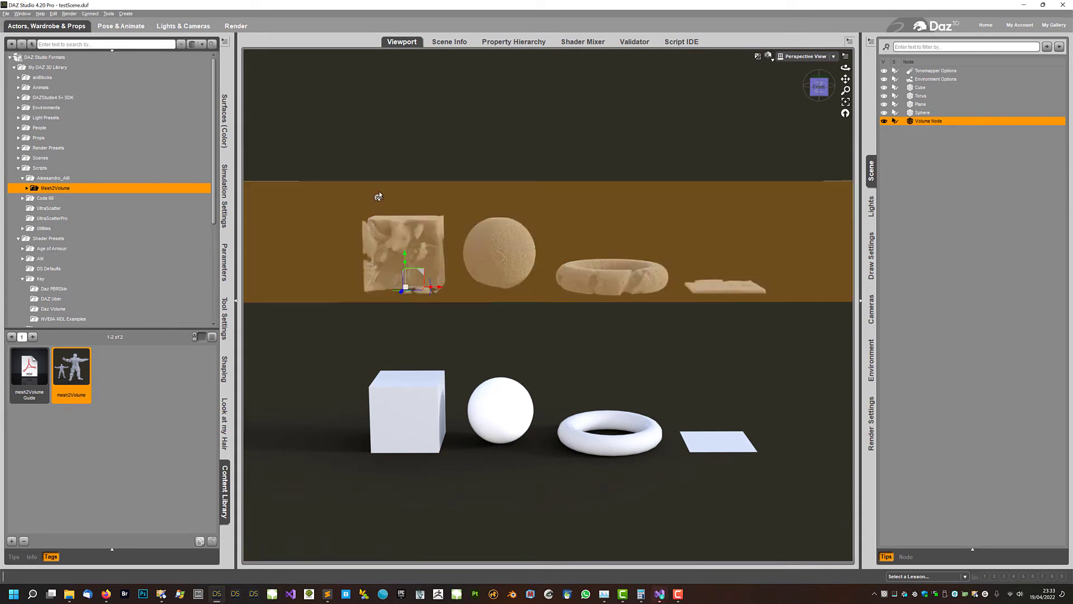
{"action": "middle_click_drag", "start_coordinate": [328, 161], "coordinate": [345, 126]}
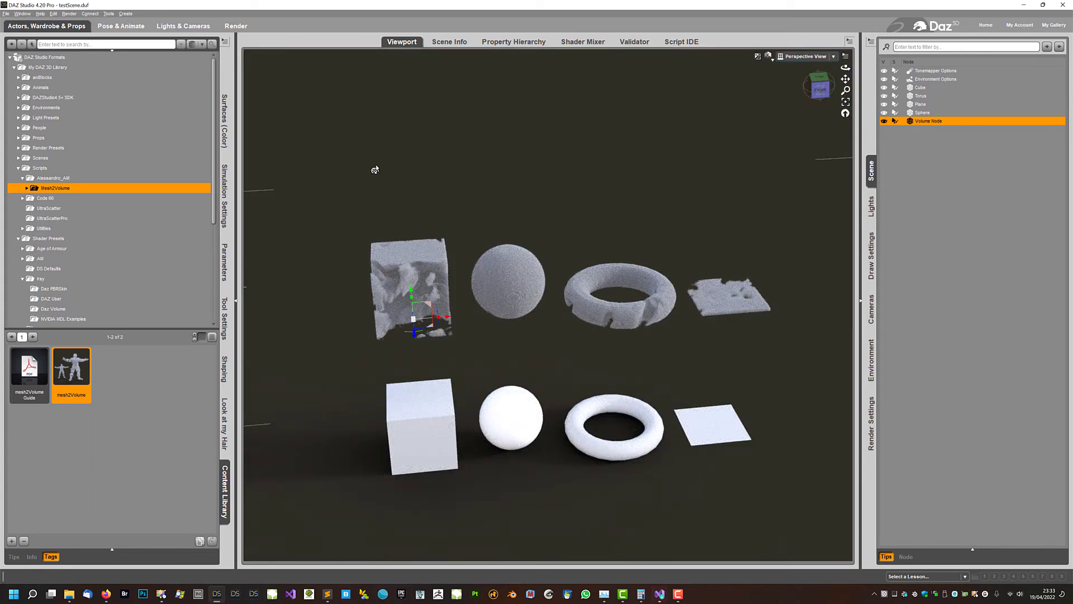
{"action": "middle_click_drag", "start_coordinate": [369, 170], "coordinate": [364, 185]}
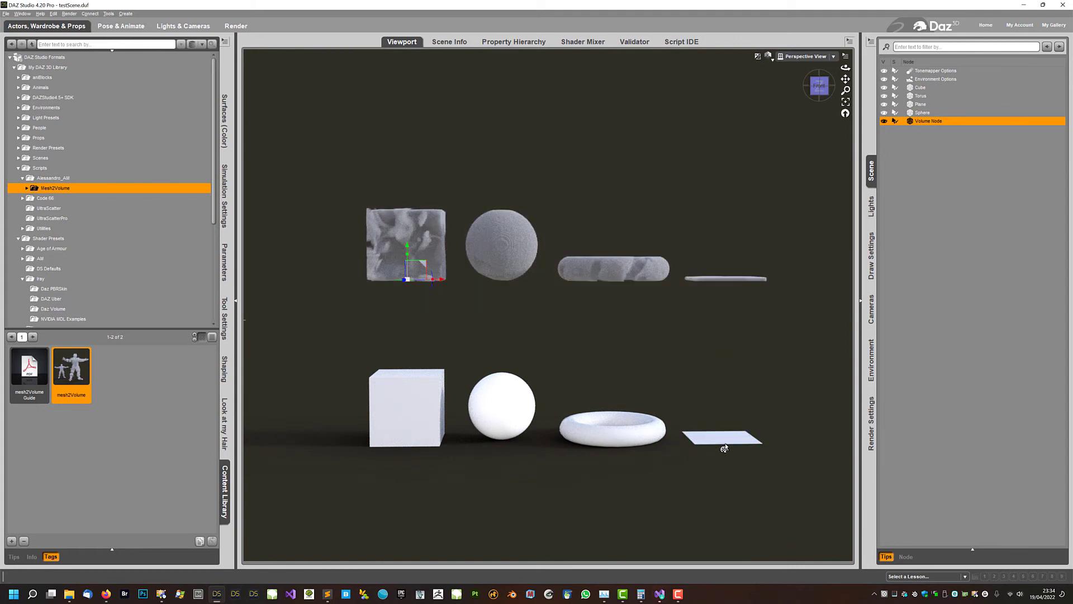
Step: Undo the Volume Node's last move, switch the viewport out of the Iray preview and raise the volume above the four primitives again
{"action": "double_click", "coordinate": [68, 371]}
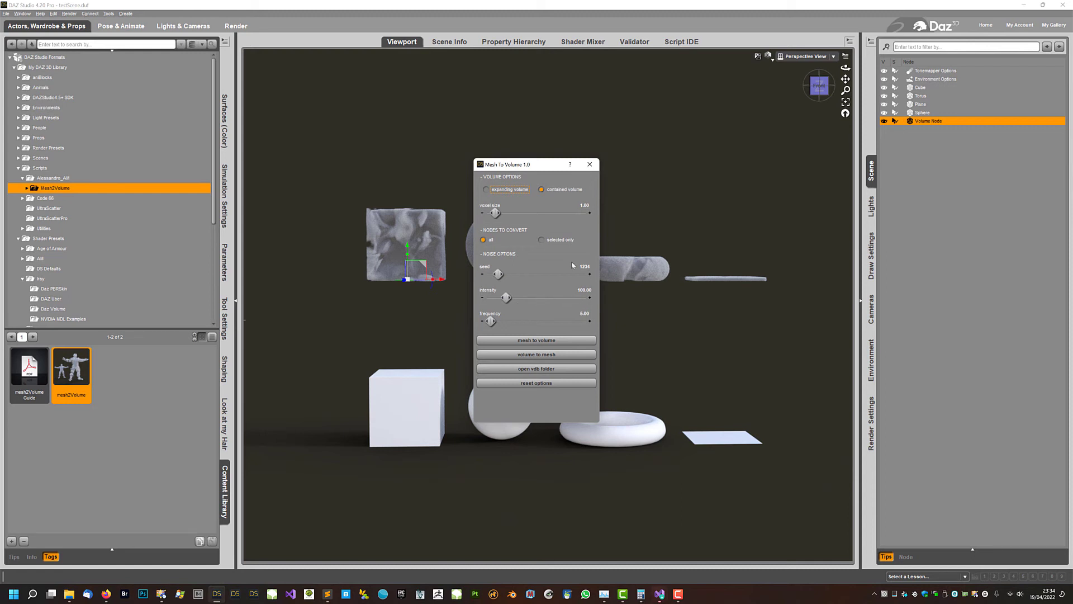
{"action": "left_click", "coordinate": [590, 165]}
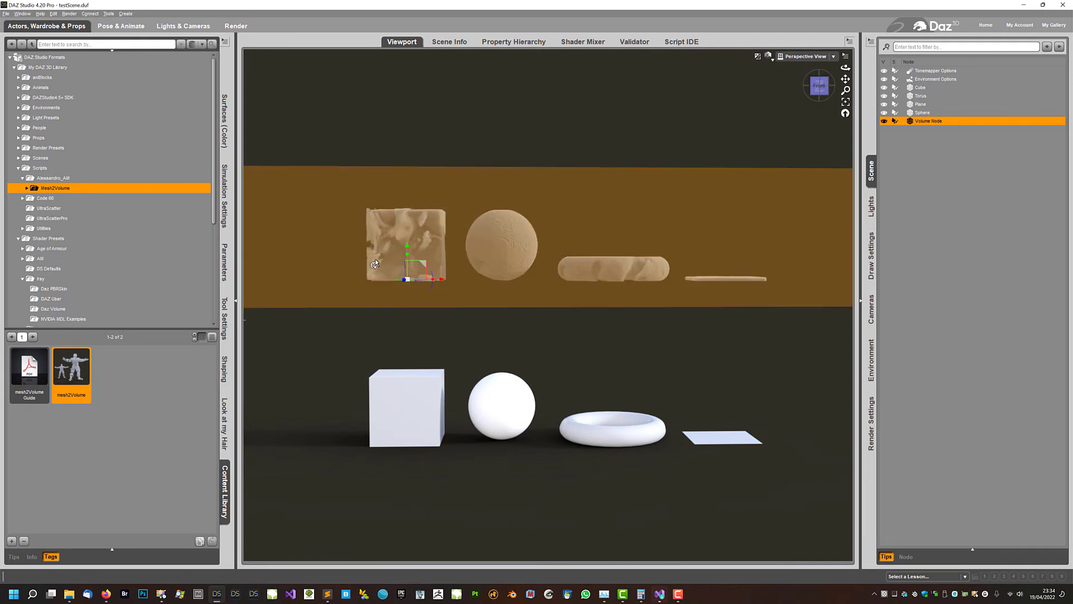
{"action": "key", "text": "ctrl+z"}
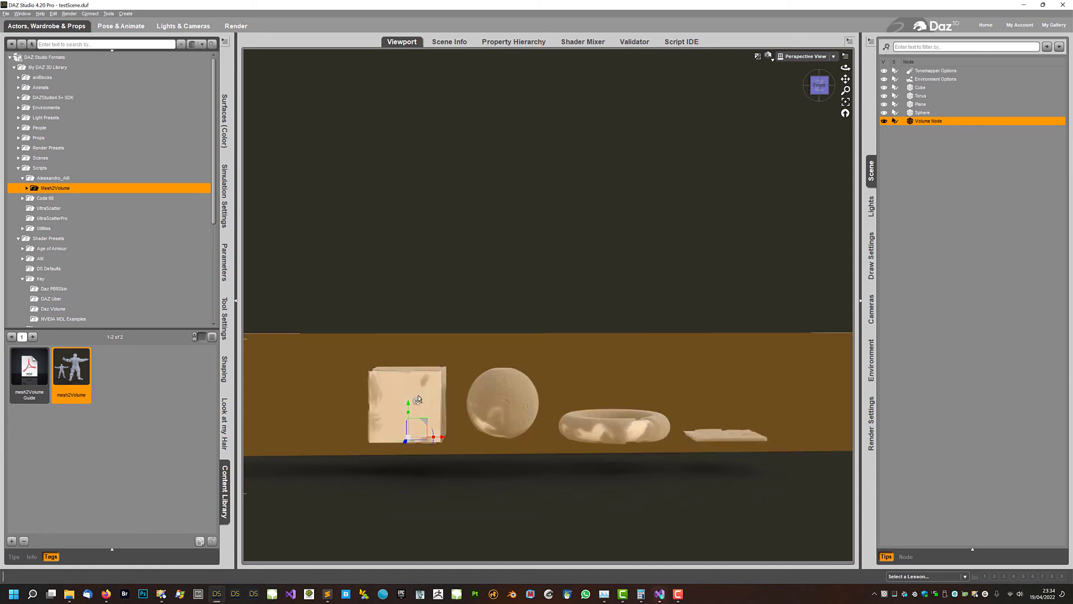
{"action": "key", "text": "ctrl+9"}
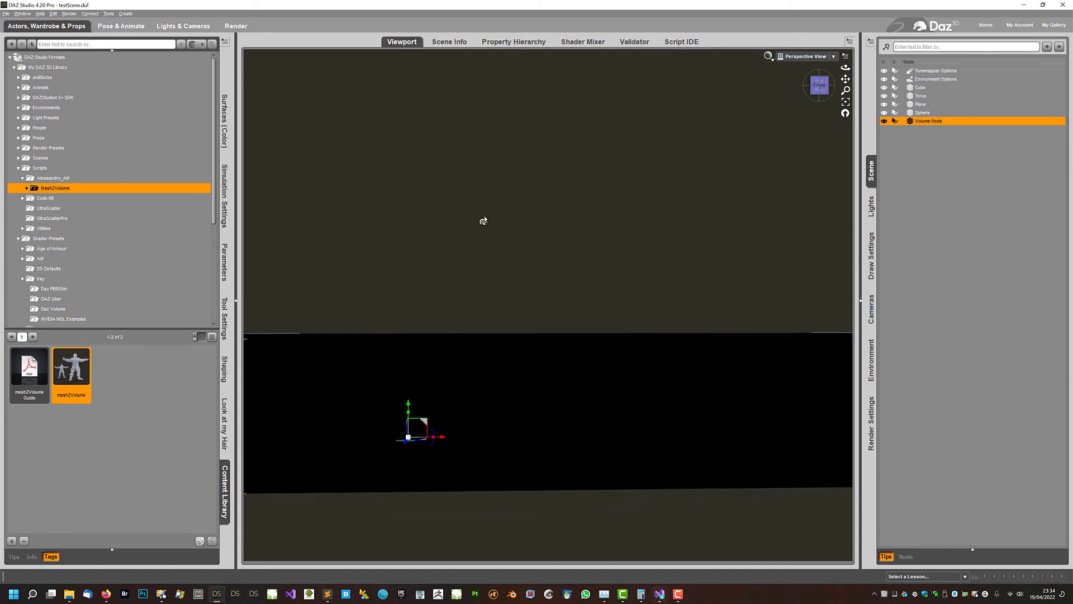
{"action": "left_click_drag", "start_coordinate": [409, 401], "coordinate": [458, 275]}
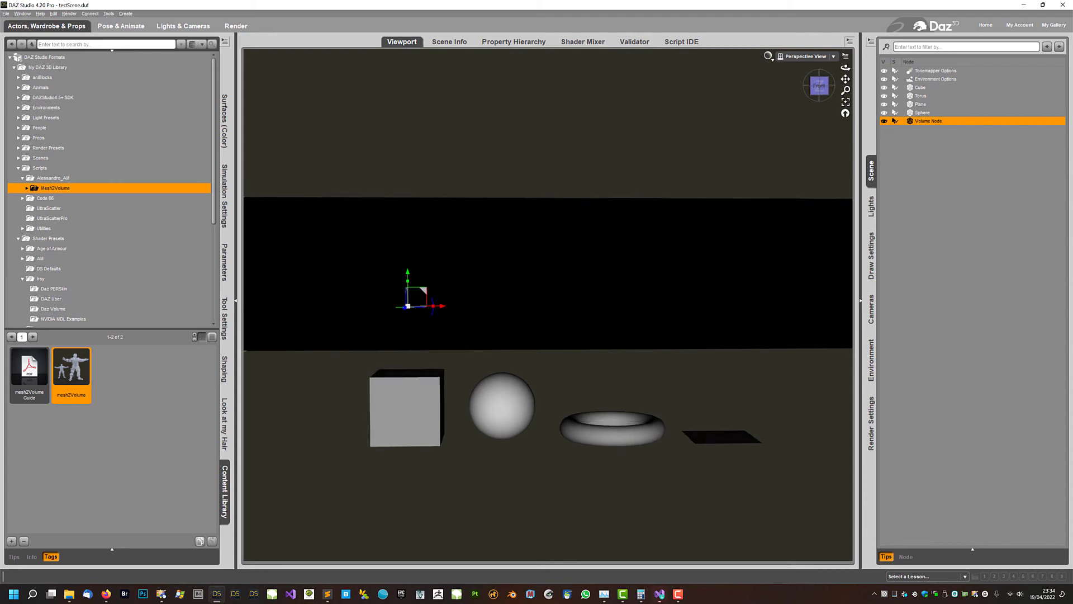
Step: Convert all the primitives into an expanding volume with the Mesh To Volume plugin
{"action": "double_click", "coordinate": [60, 377]}
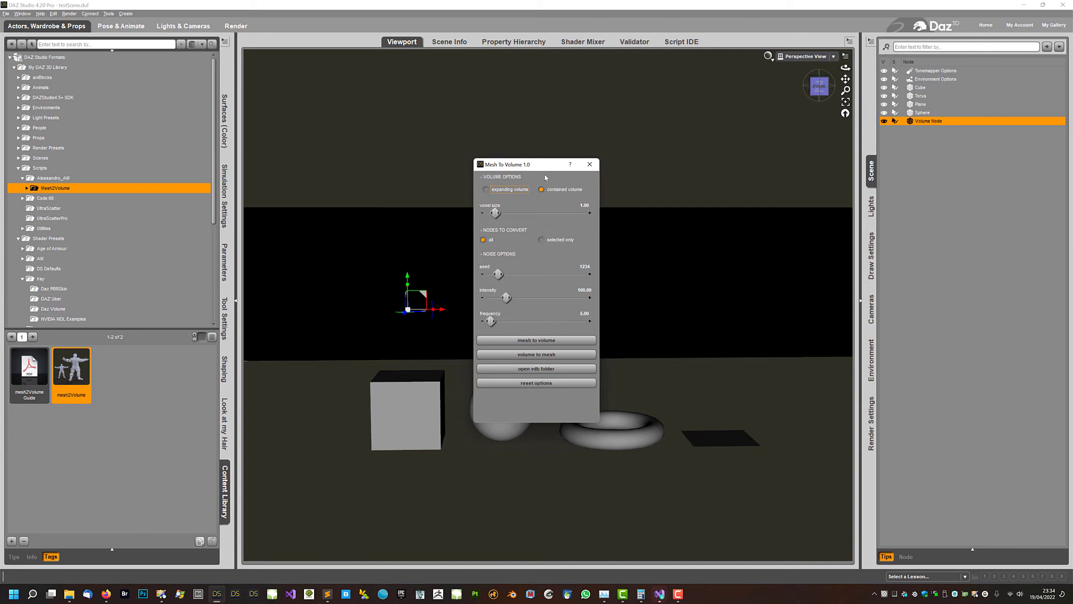
{"action": "left_click_drag", "start_coordinate": [536, 168], "coordinate": [422, 131]}
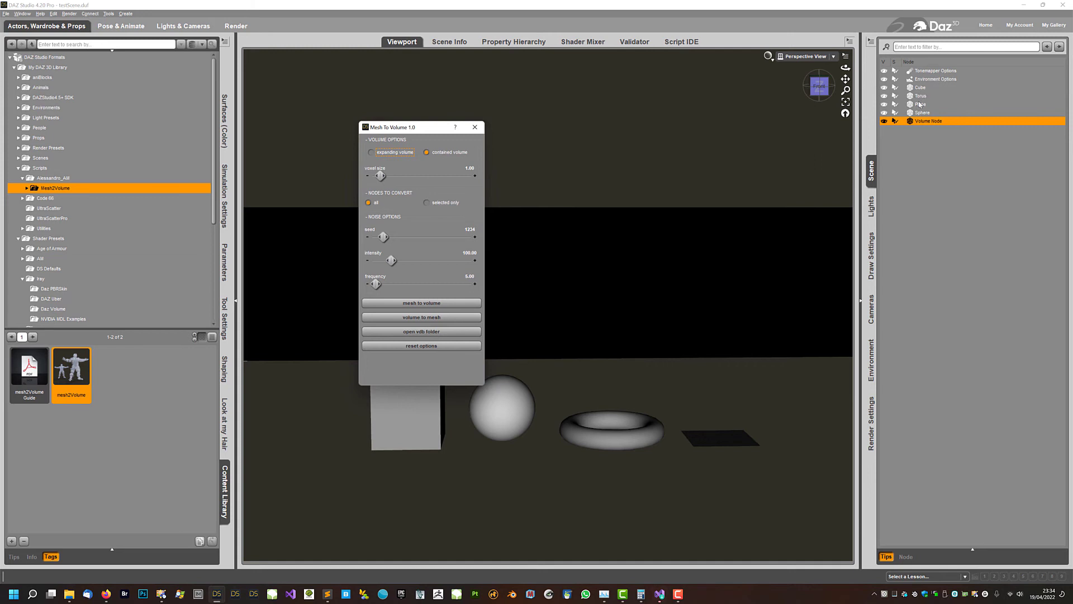
{"action": "left_click_drag", "start_coordinate": [410, 129], "coordinate": [400, 108]}
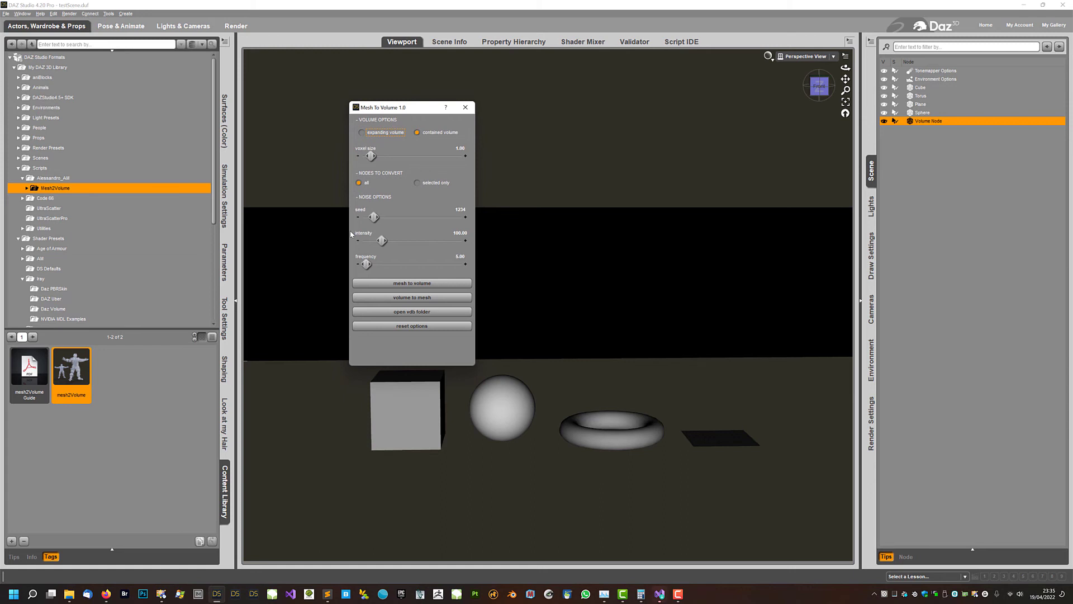
{"action": "left_click", "coordinate": [382, 139]}
{"action": "left_click", "coordinate": [396, 284]}
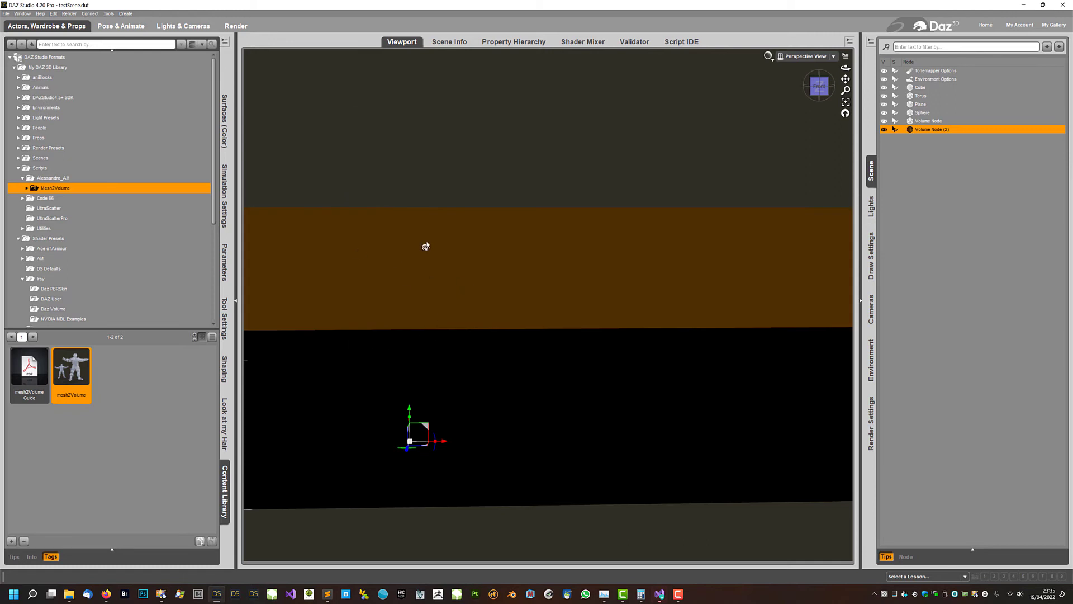
Step: Raise the expanding volume above the contained volume and show all the objects in the Iray preview
{"action": "left_click_drag", "start_coordinate": [408, 411], "coordinate": [467, 130]}
{"action": "middle_click_drag", "start_coordinate": [429, 141], "coordinate": [436, 240]}
{"action": "scroll", "coordinate": [415, 144], "scroll_direction": "down", "scroll_amount": 3}
{"action": "middle_click_drag", "start_coordinate": [412, 143], "coordinate": [404, 144]}
{"action": "left_click_drag", "start_coordinate": [428, 223], "coordinate": [431, 193]}
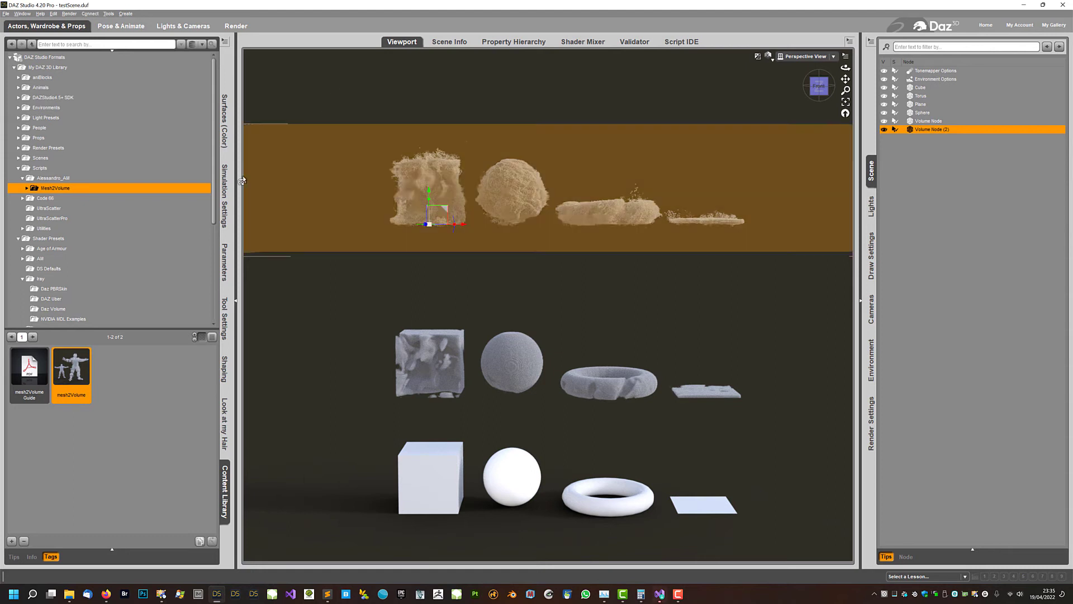
Step: Review the Mesh To Volume options beside the expanding volume and close the dialog
{"action": "double_click", "coordinate": [60, 371]}
{"action": "left_click_drag", "start_coordinate": [507, 168], "coordinate": [187, 125]}
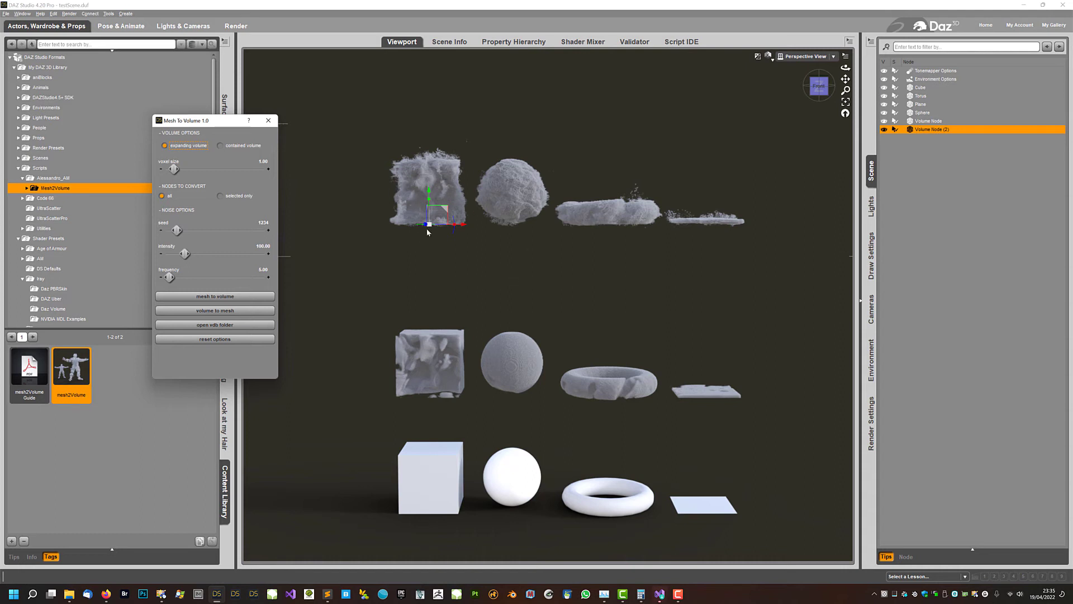
{"action": "left_click", "coordinate": [268, 122]}
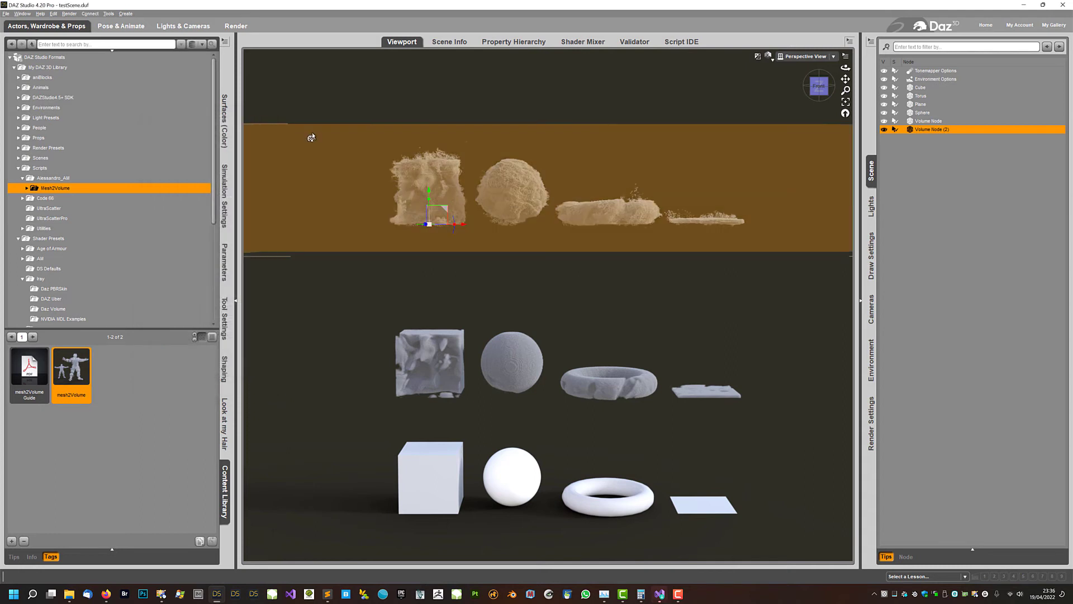
Step: Convert all the primitives into another expanding volume with the noise intensity set to 300
{"action": "key", "text": "ctrl+9"}
{"action": "double_click", "coordinate": [76, 352]}
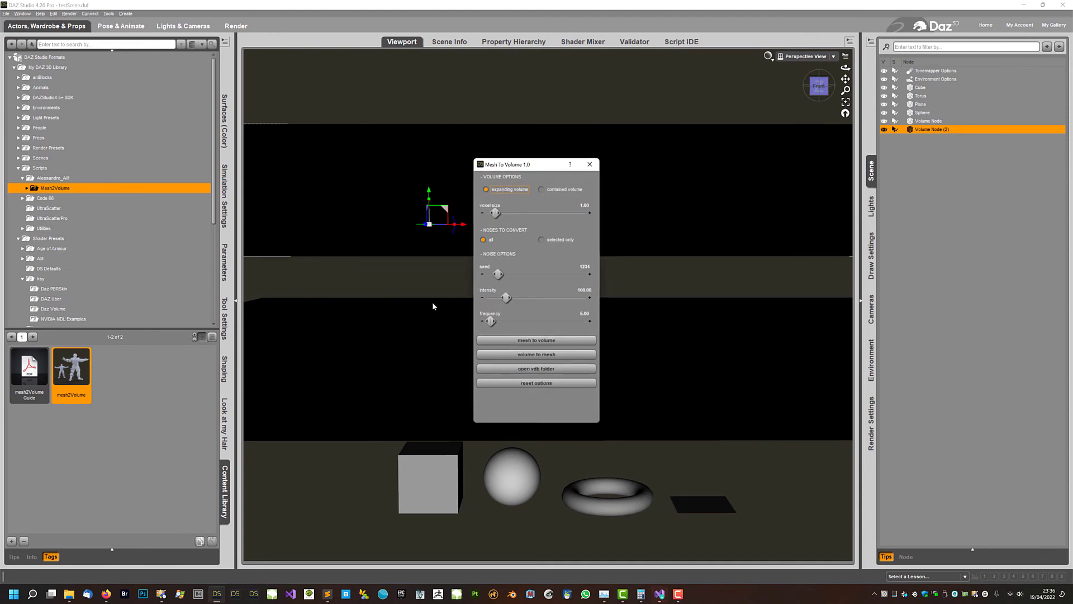
{"action": "left_click_drag", "start_coordinate": [507, 297], "coordinate": [546, 295]}
{"action": "left_click", "coordinate": [586, 292]}
{"action": "type", "text": "300"}
{"action": "key", "text": "Return"}
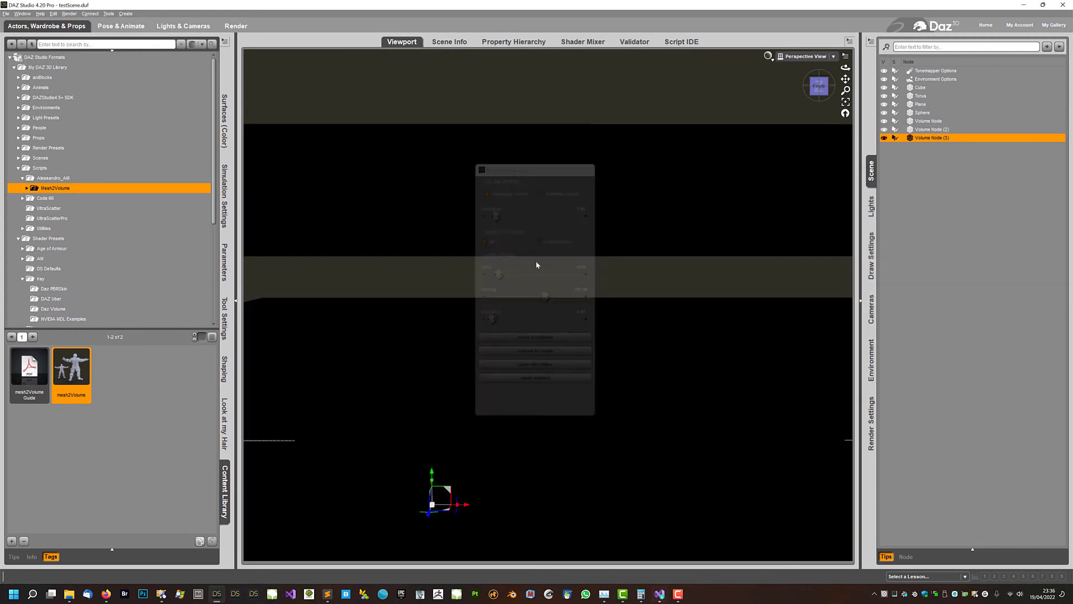
Step: Raise the intensity 300 volume above the other rows and compare all the volumes with their source meshes in the Iray preview
{"action": "scroll", "coordinate": [451, 358], "scroll_direction": "down", "scroll_amount": 3}
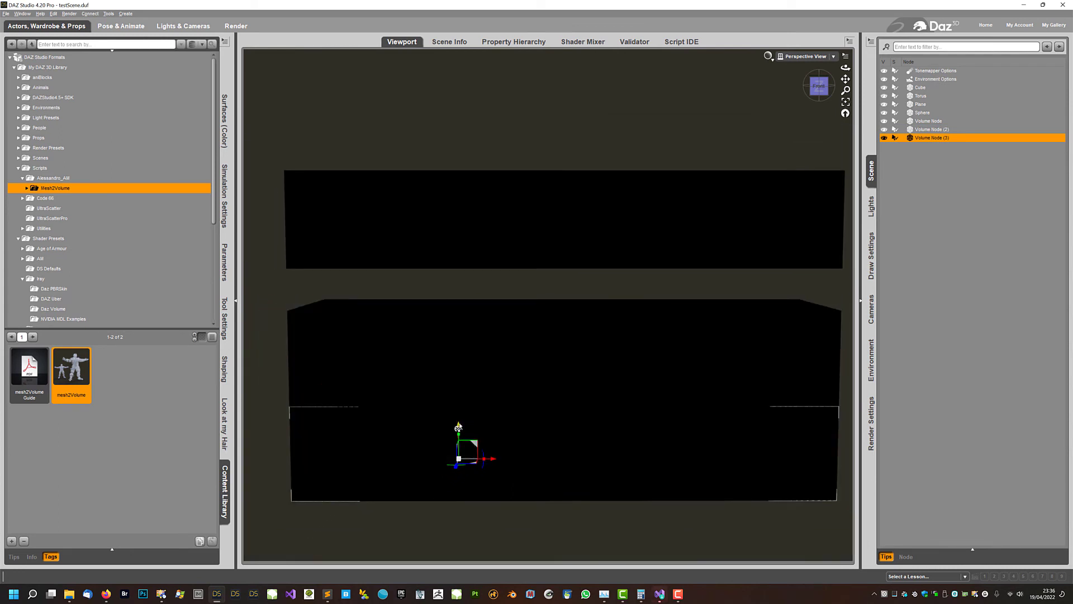
{"action": "left_click_drag", "start_coordinate": [455, 431], "coordinate": [456, 93]}
{"action": "left_click_drag", "start_coordinate": [846, 77], "coordinate": [845, 73]}
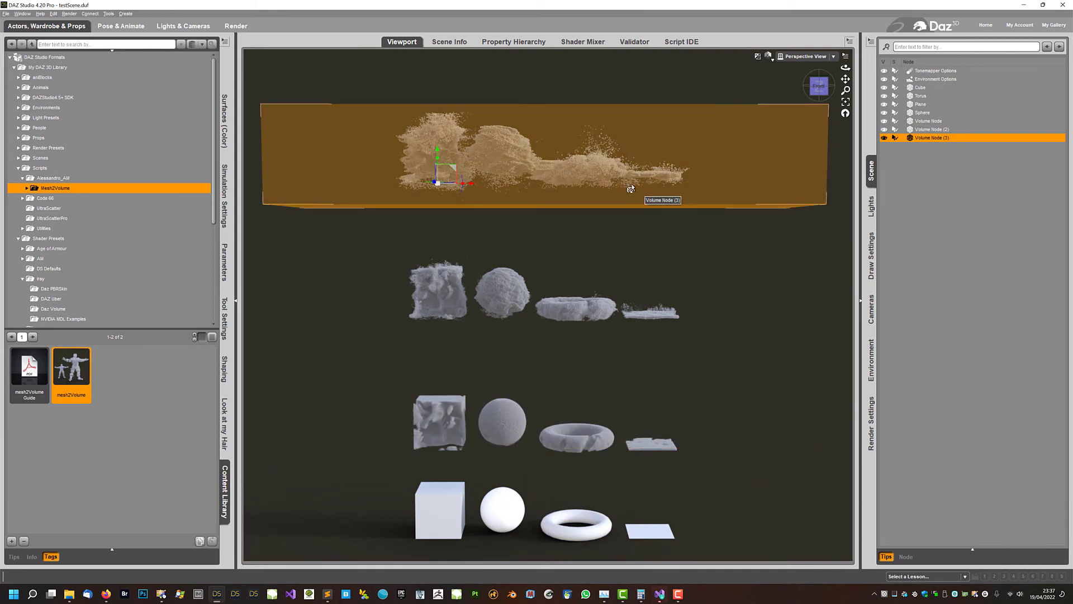
{"action": "left_click", "coordinate": [822, 89]}
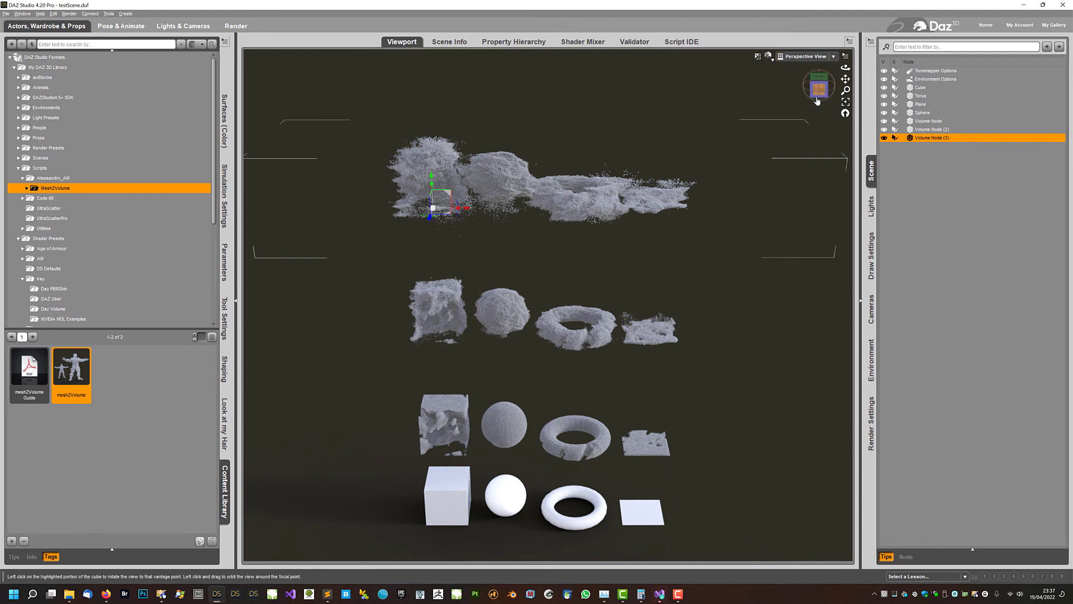
{"action": "middle_click_drag", "start_coordinate": [297, 241], "coordinate": [300, 172]}
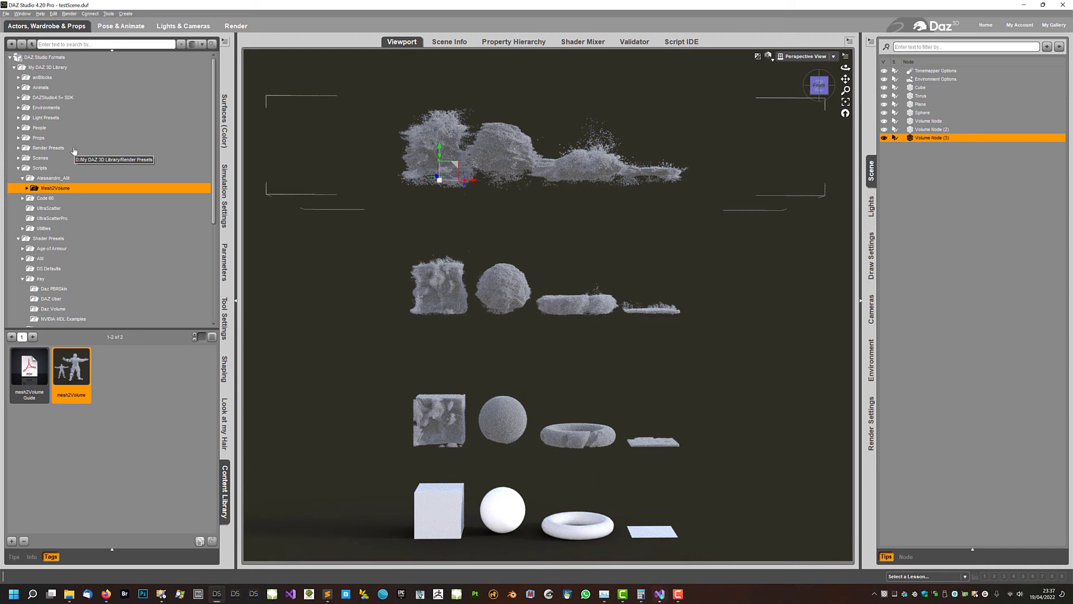
Step: Leave the Iray preview and check which VDB file the uppermost volume uses in its surface settings
{"action": "key", "text": "ctrl+9"}
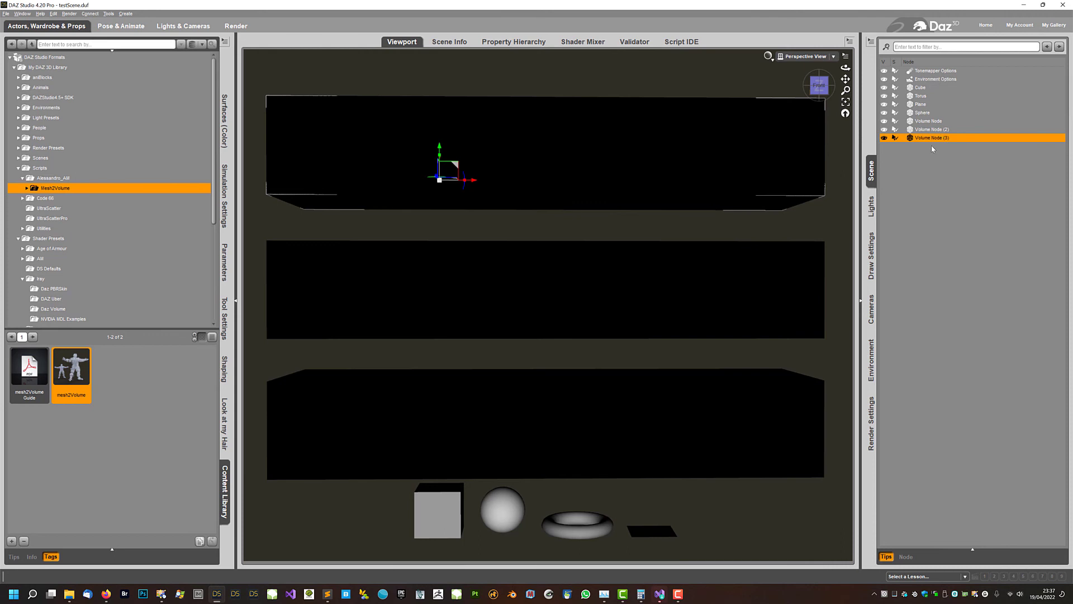
{"action": "left_click", "coordinate": [224, 122]}
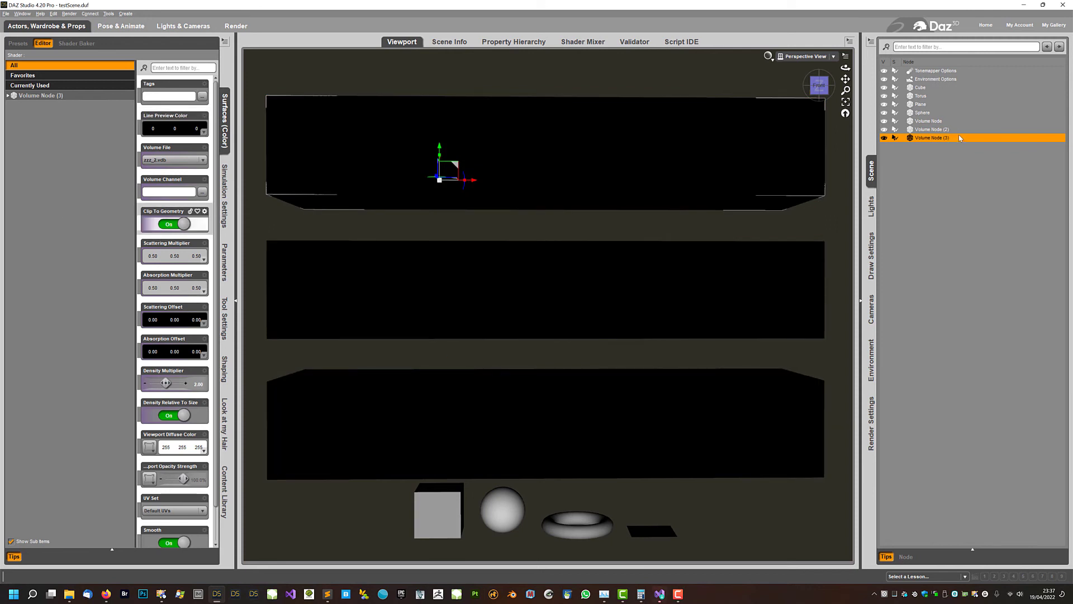
{"action": "left_click", "coordinate": [43, 96]}
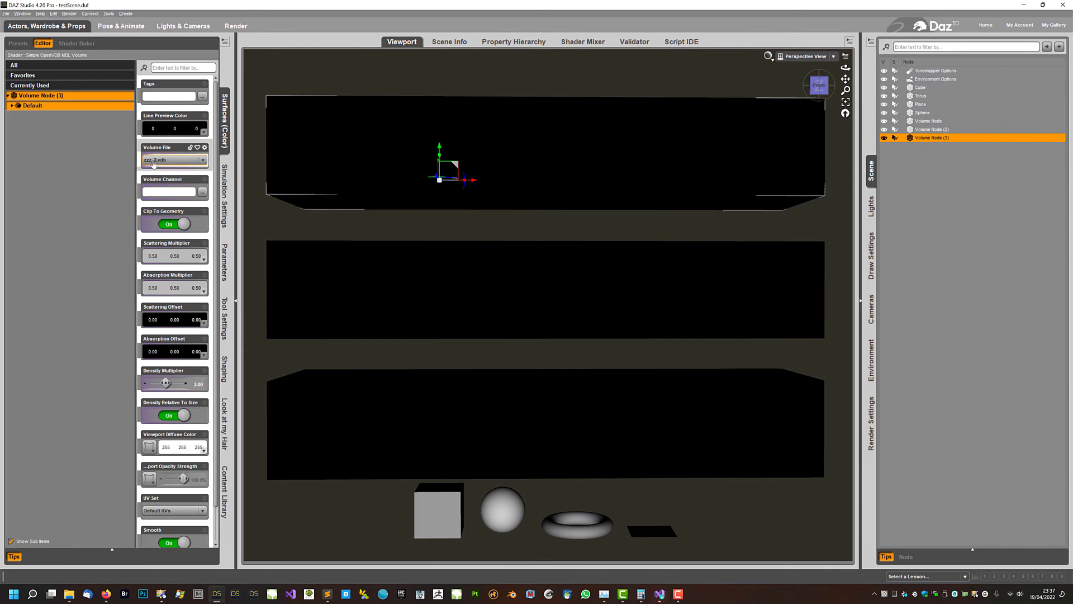
{"action": "left_click", "coordinate": [224, 492]}
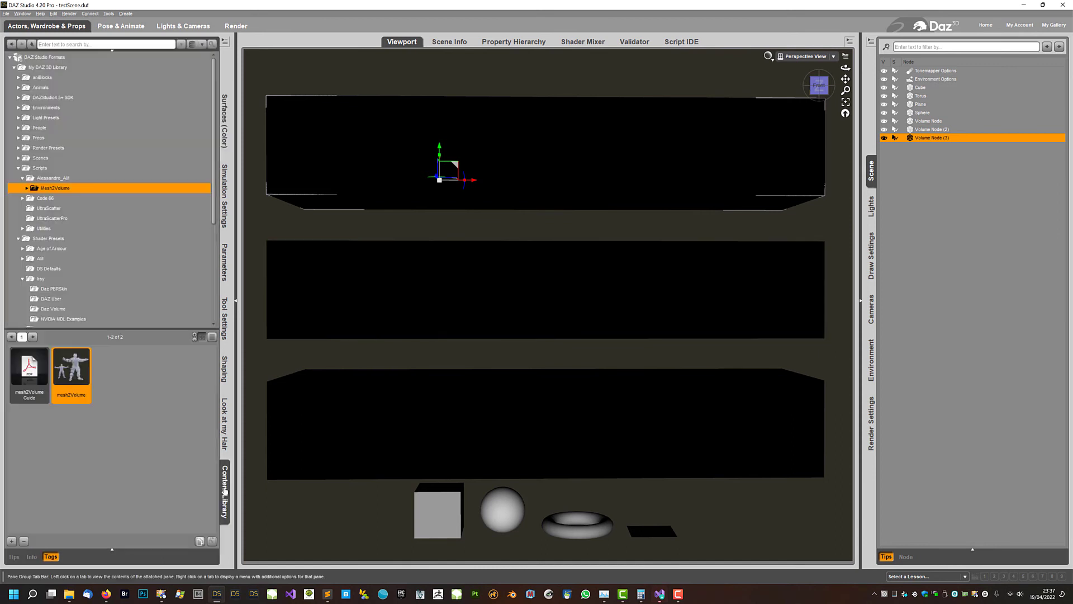
Step: Convert zzz_2.vdb from the Vdb folder into a mesh with the Mesh To Volume plugin
{"action": "double_click", "coordinate": [67, 389]}
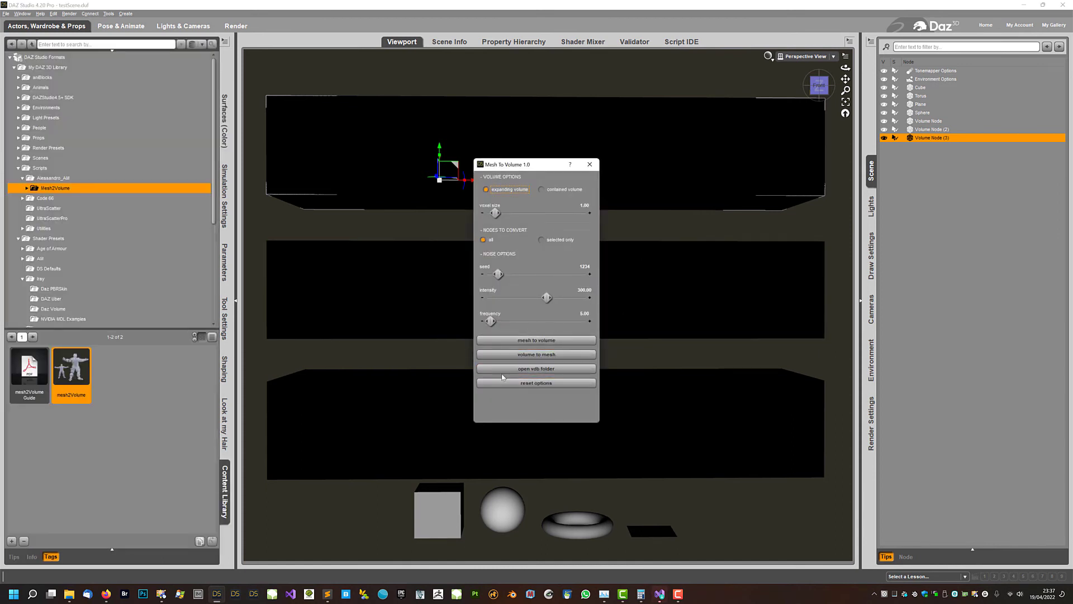
{"action": "left_click", "coordinate": [505, 355]}
{"action": "left_click", "coordinate": [258, 78]}
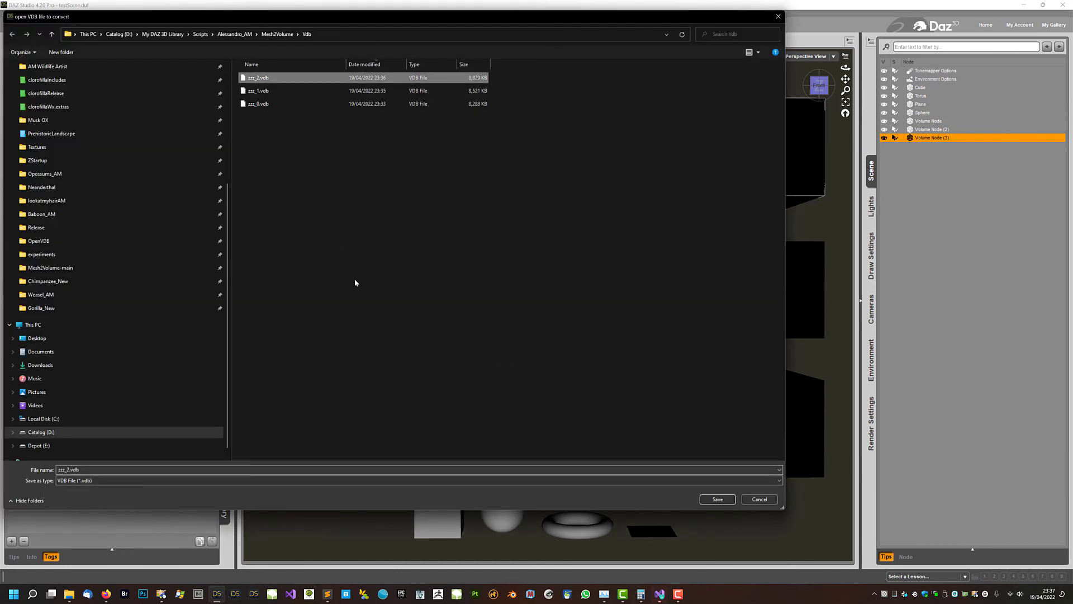
{"action": "key", "text": "Return"}
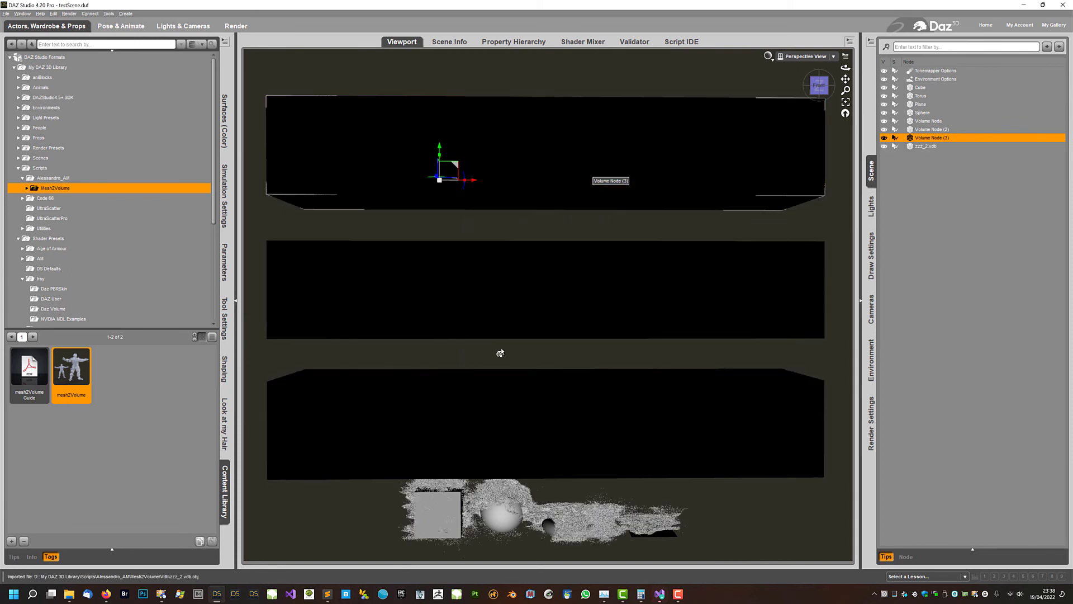
Step: Raise the converted zzz_2.vdb mesh clear above the three stacked volumes
{"action": "left_click", "coordinate": [929, 147]}
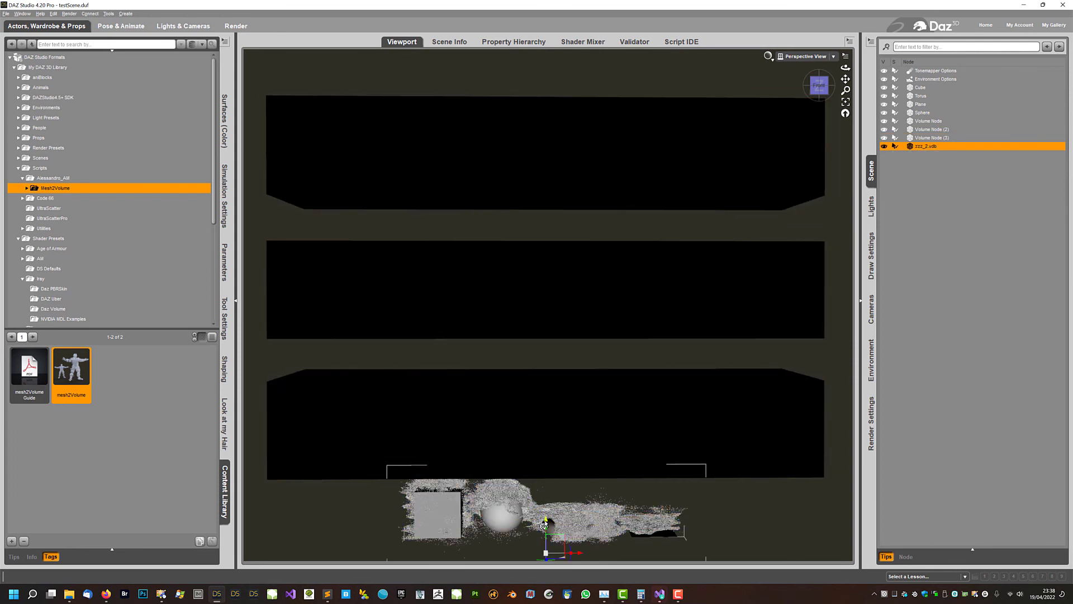
{"action": "left_click_drag", "start_coordinate": [545, 524], "coordinate": [546, 92]}
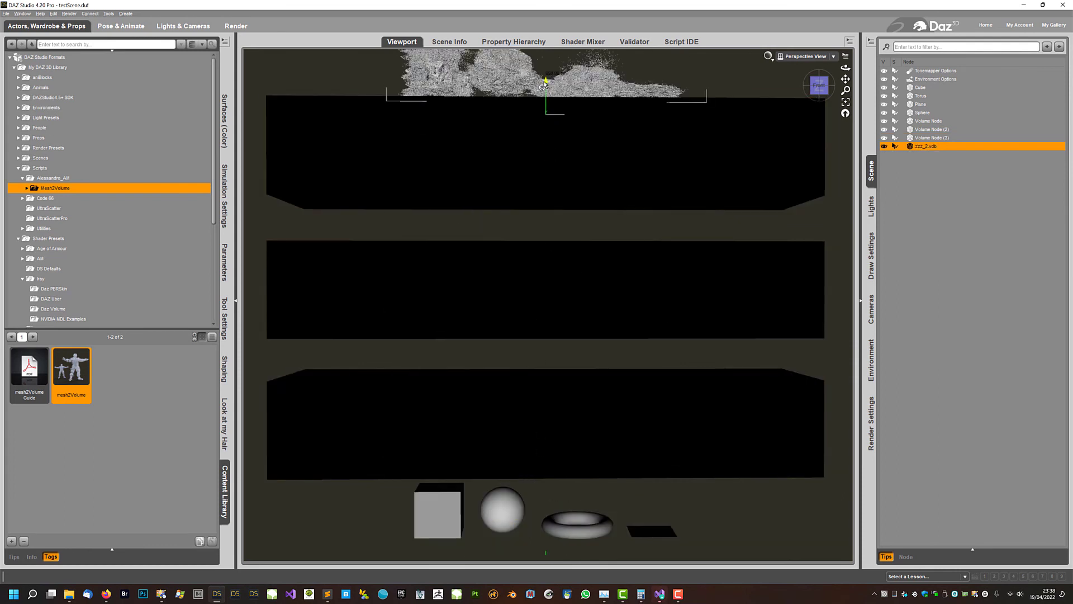
{"action": "middle_click_drag", "start_coordinate": [522, 130], "coordinate": [519, 274]}
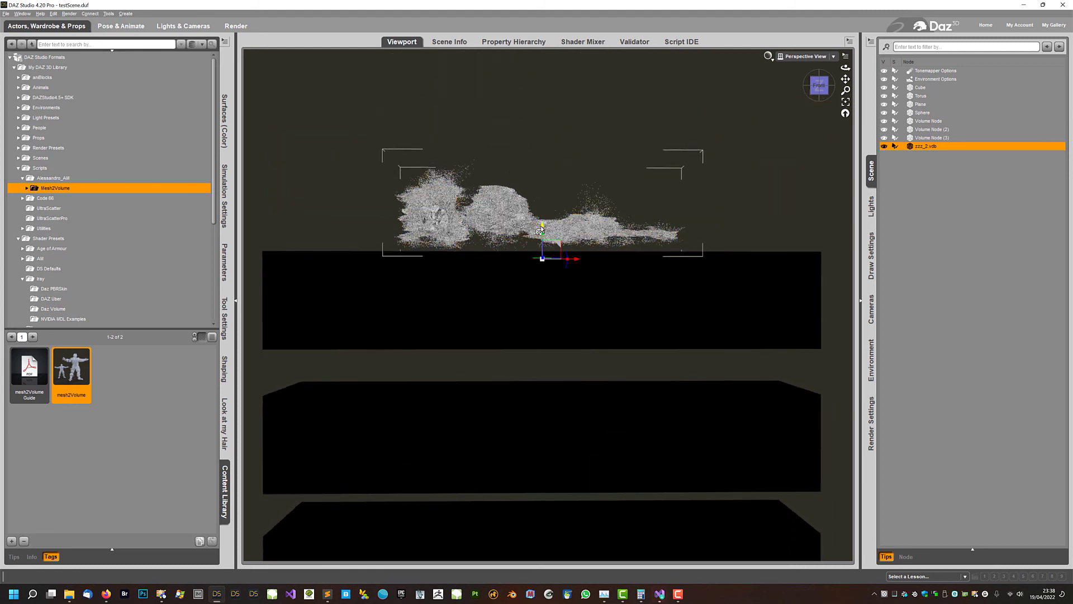
{"action": "left_click_drag", "start_coordinate": [551, 166], "coordinate": [550, 98]}
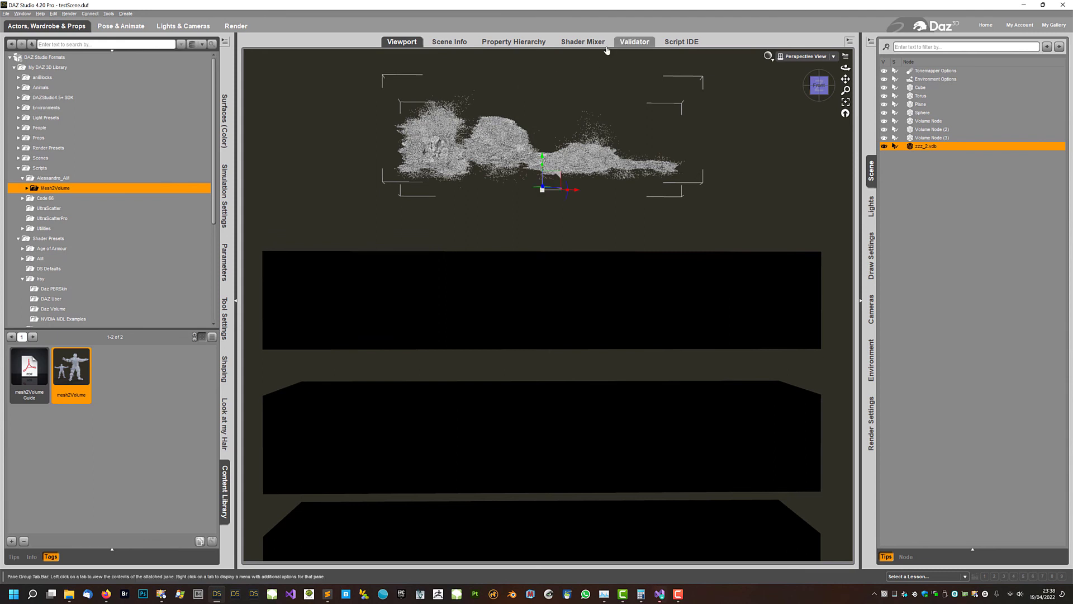
Step: Check the zzz_2.vdb mesh's vertex and face counts and examine its geometry close up from several angles
{"action": "left_click", "coordinate": [435, 47]}
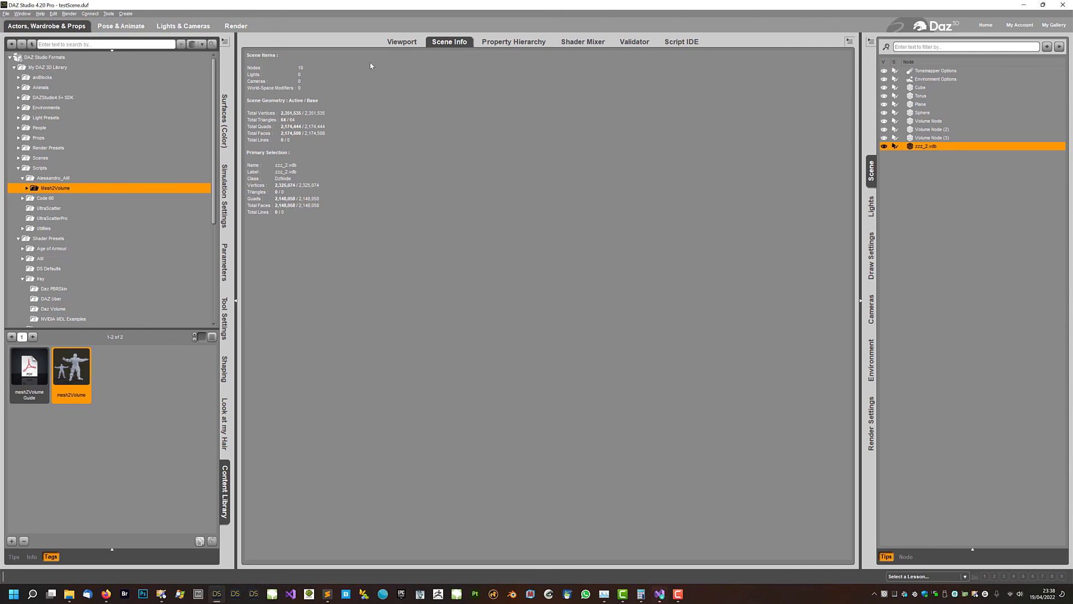
{"action": "left_click", "coordinate": [399, 42]}
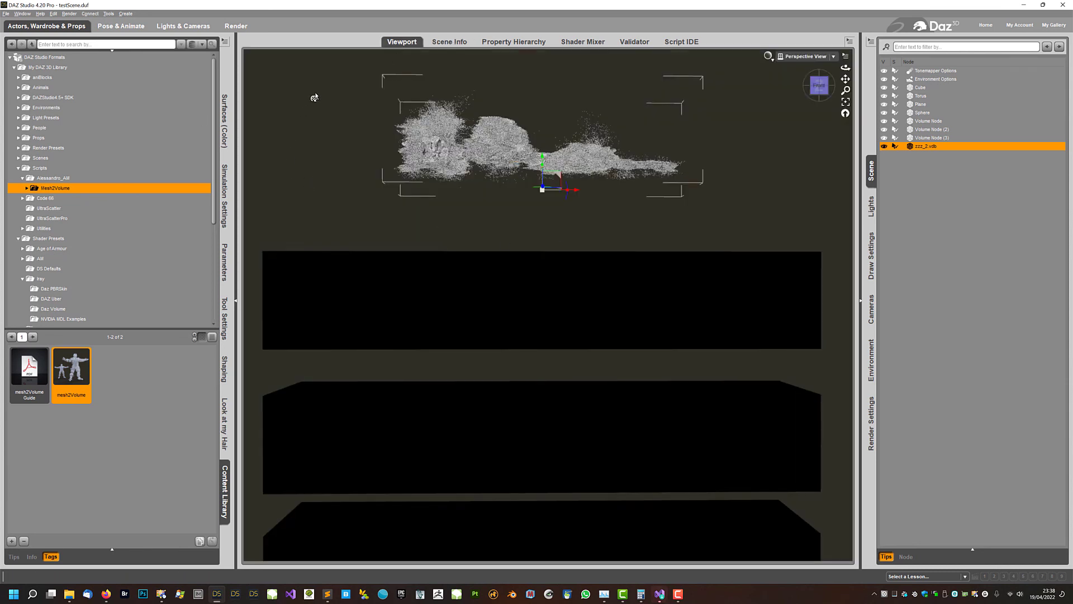
{"action": "left_click_drag", "start_coordinate": [313, 99], "coordinate": [391, 106], "text": "ctrl+alt"}
{"action": "scroll", "coordinate": [405, 177], "scroll_direction": "up", "scroll_amount": 5}
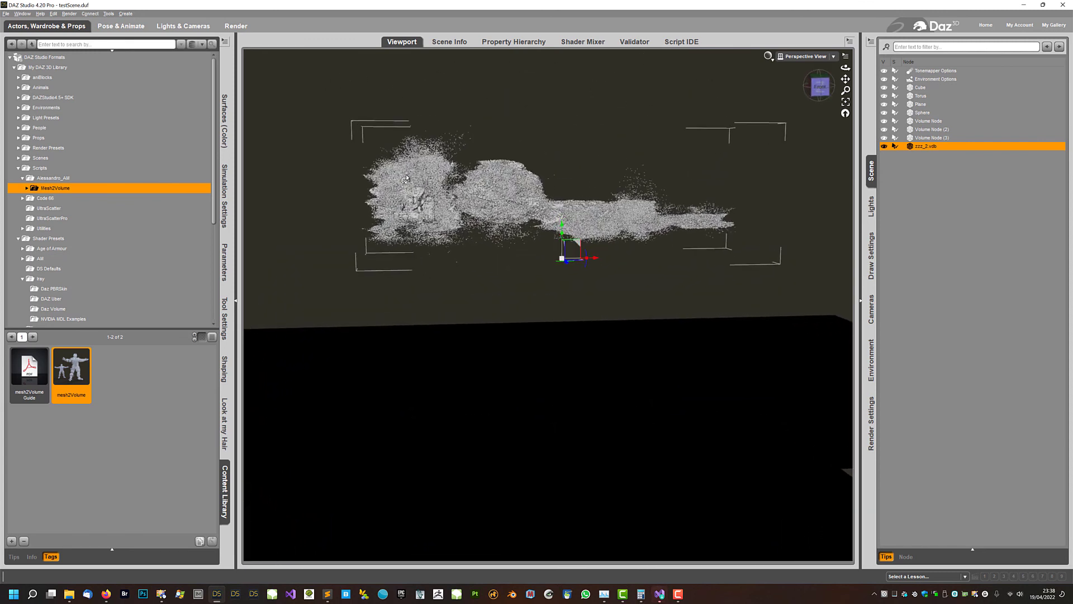
{"action": "left_click_drag", "start_coordinate": [312, 162], "coordinate": [722, 156], "text": "ctrl+alt"}
{"action": "left_click_drag", "start_coordinate": [846, 91], "coordinate": [846, 20]}
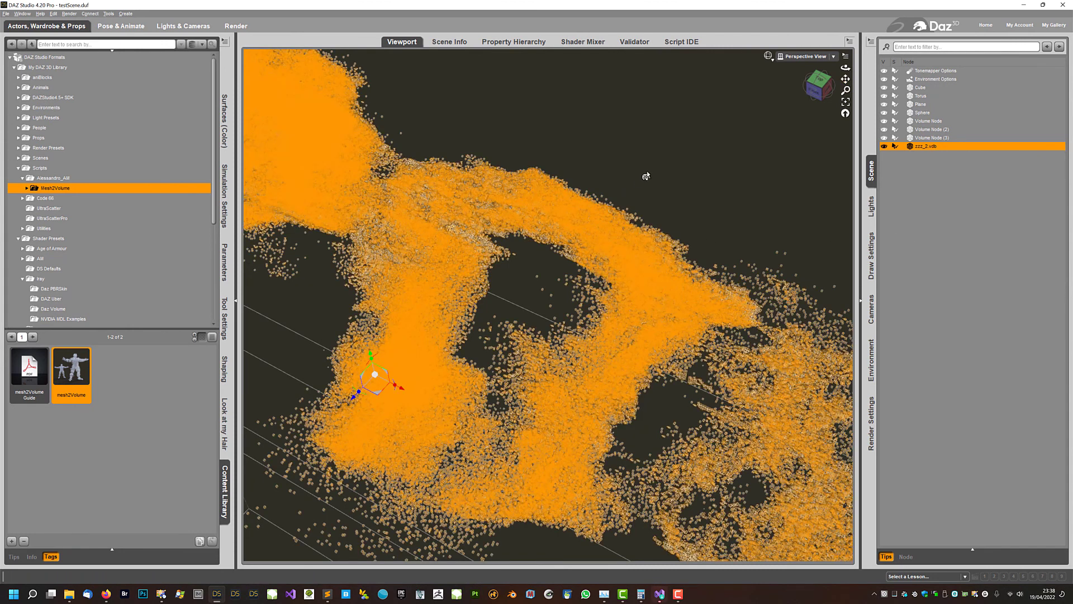
{"action": "left_click_drag", "start_coordinate": [846, 67], "coordinate": [855, 45]}
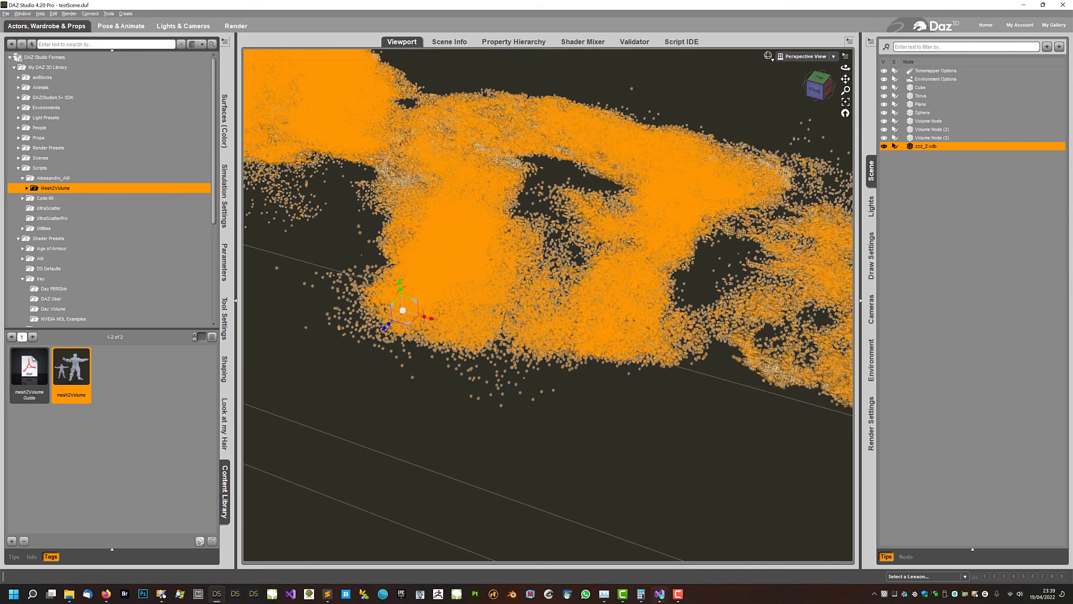
{"action": "key", "text": "ctrl+9"}
{"action": "scroll", "coordinate": [461, 247], "scroll_direction": "up", "scroll_amount": 3}
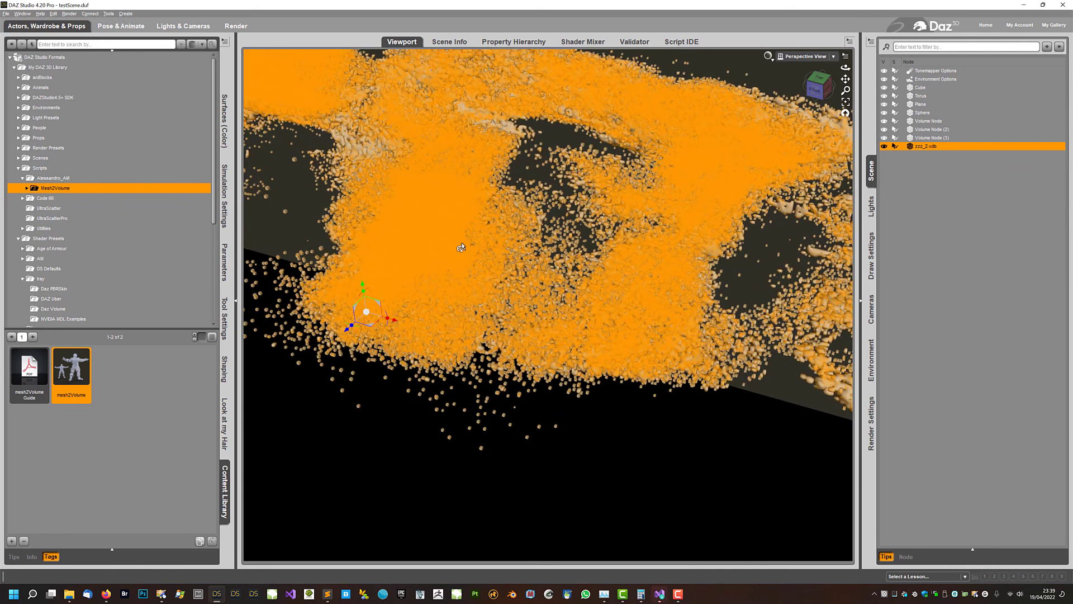
Step: Examine the zzz_2.vdb mesh's wireframe close up and view its overall shape from farther away
{"action": "scroll", "coordinate": [461, 247], "scroll_direction": "up", "scroll_amount": 2}
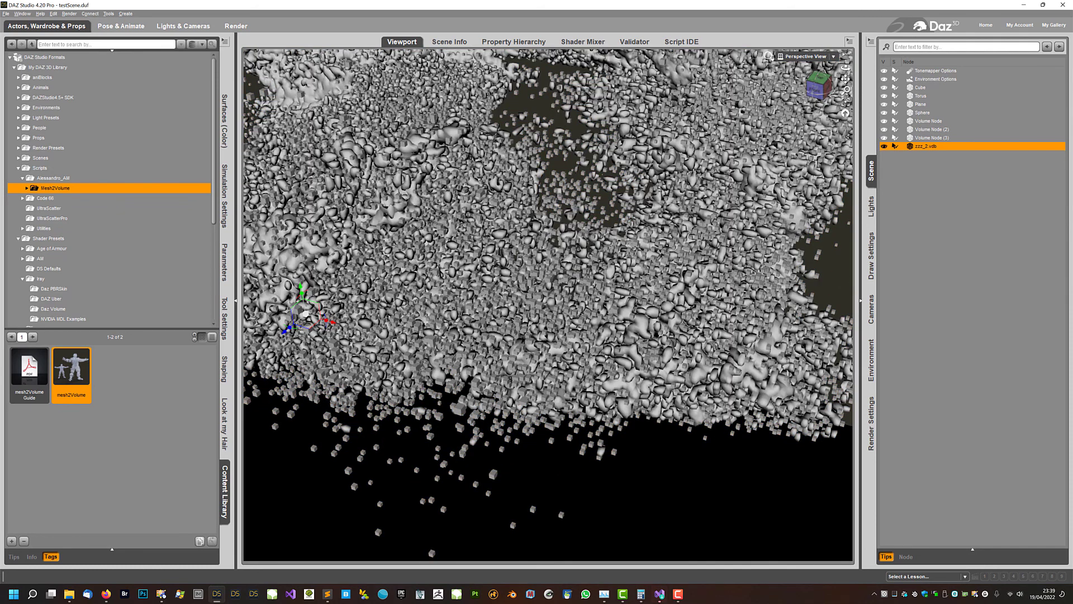
{"action": "key", "text": "ctrl+4"}
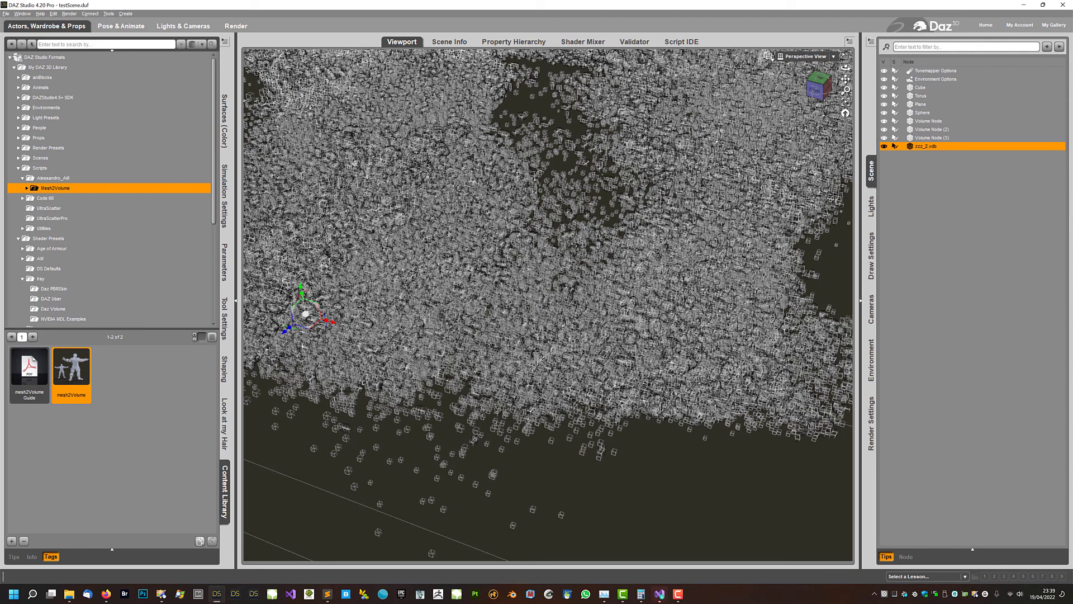
{"action": "scroll", "coordinate": [670, 338], "scroll_direction": "down", "scroll_amount": 2}
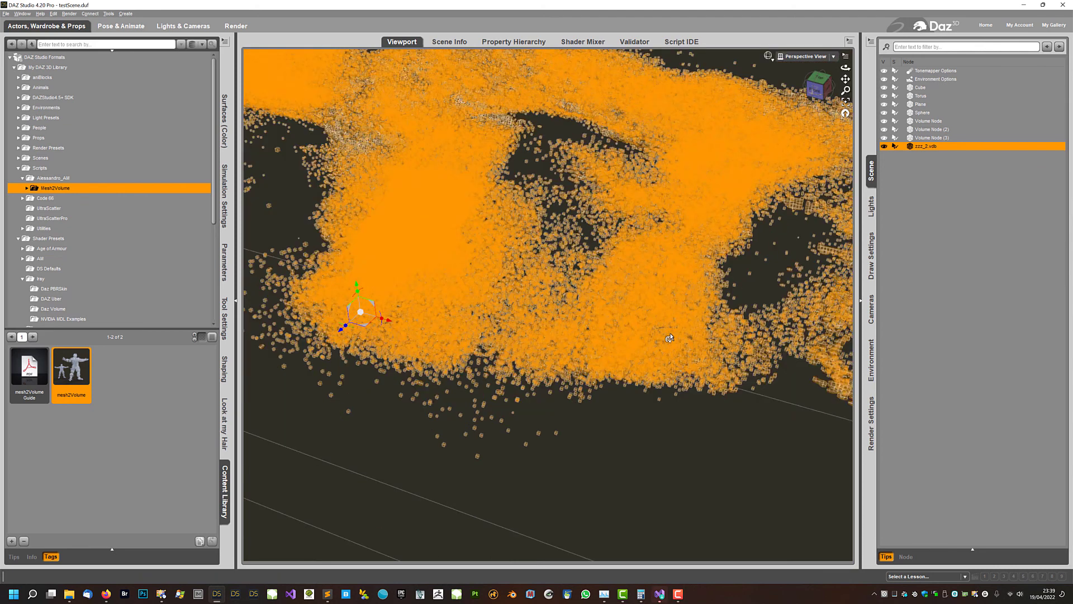
{"action": "scroll", "coordinate": [670, 338], "scroll_direction": "down", "scroll_amount": 3}
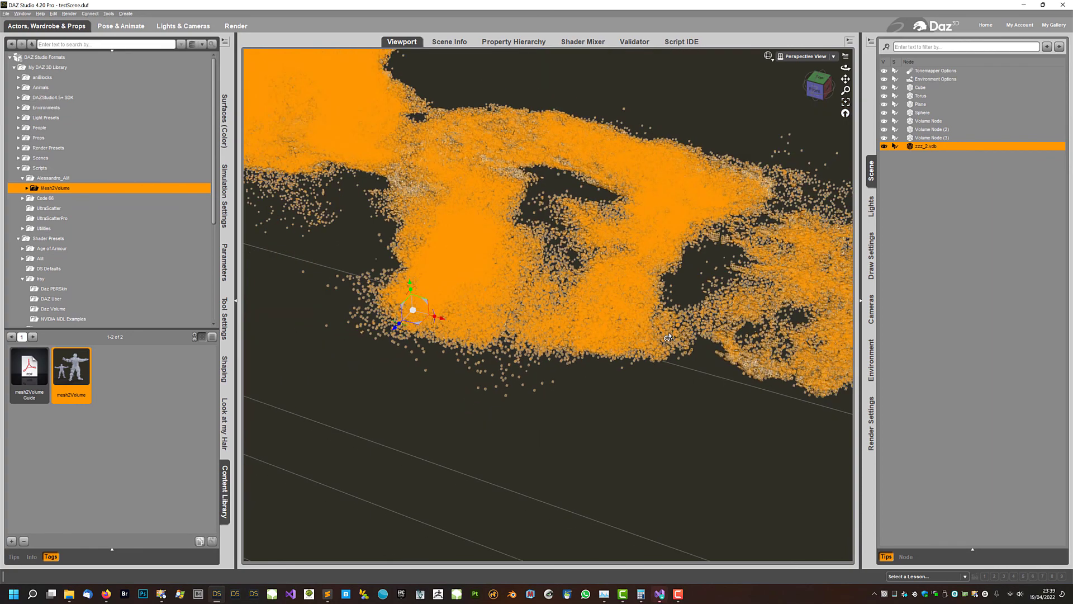
{"action": "left_click_drag", "start_coordinate": [358, 305], "coordinate": [436, 291], "text": "ctrl+alt"}
{"action": "scroll", "coordinate": [437, 290], "scroll_direction": "down", "scroll_amount": 2}
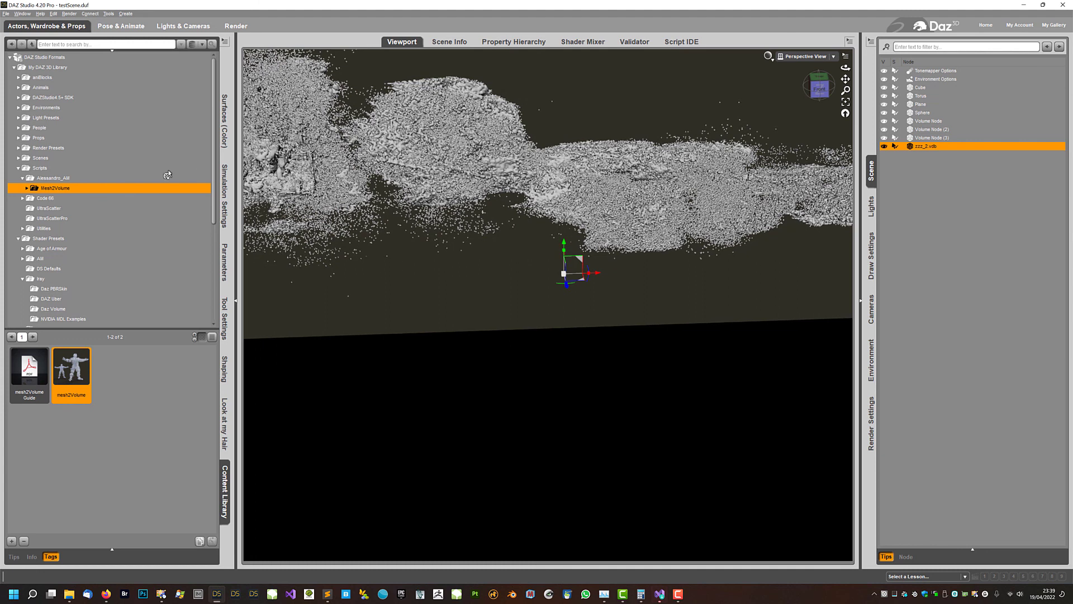
Step: Apply the Water - Thin shader from the DAZ Uber Iray presets to the zzz_2.vdb mesh's surface
{"action": "left_click", "coordinate": [226, 114]}
{"action": "left_click", "coordinate": [35, 96]}
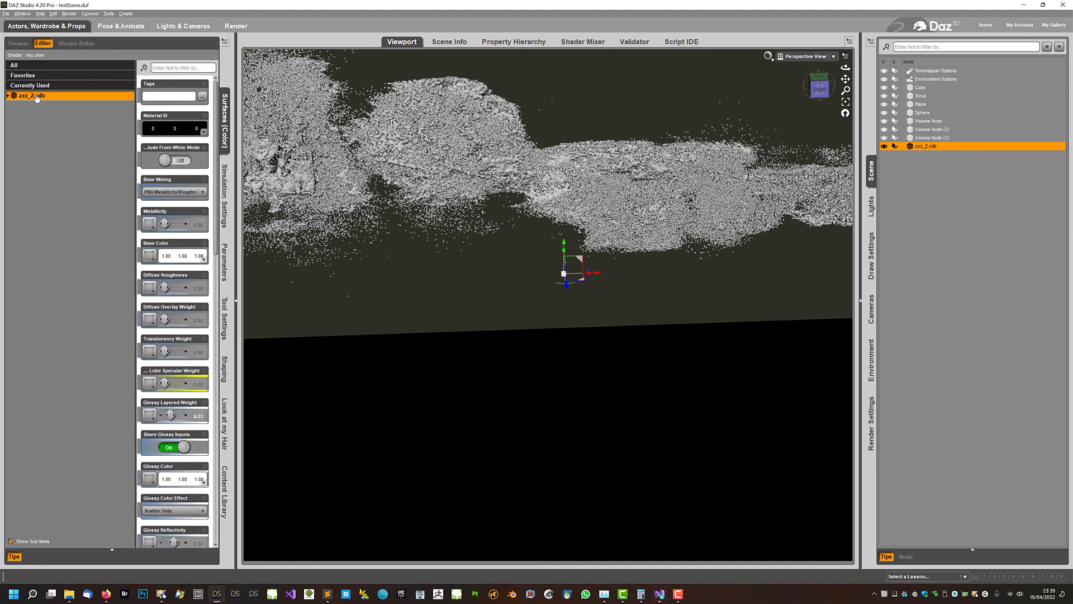
{"action": "left_click", "coordinate": [222, 482]}
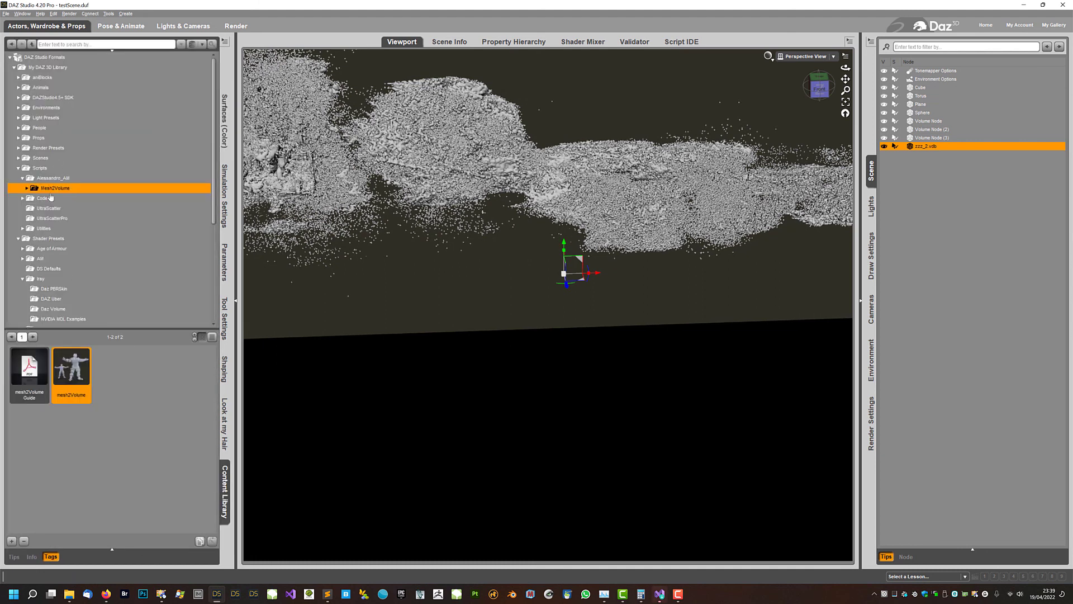
{"action": "scroll", "coordinate": [50, 298], "scroll_direction": "down", "scroll_amount": 2}
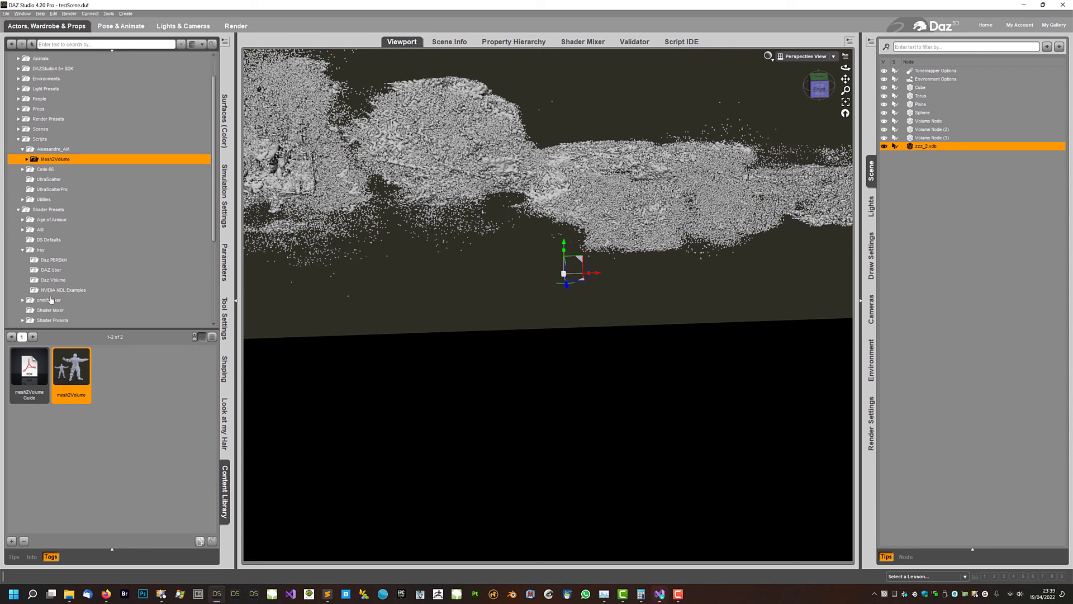
{"action": "left_click", "coordinate": [51, 280]}
{"action": "left_click", "coordinate": [45, 271]}
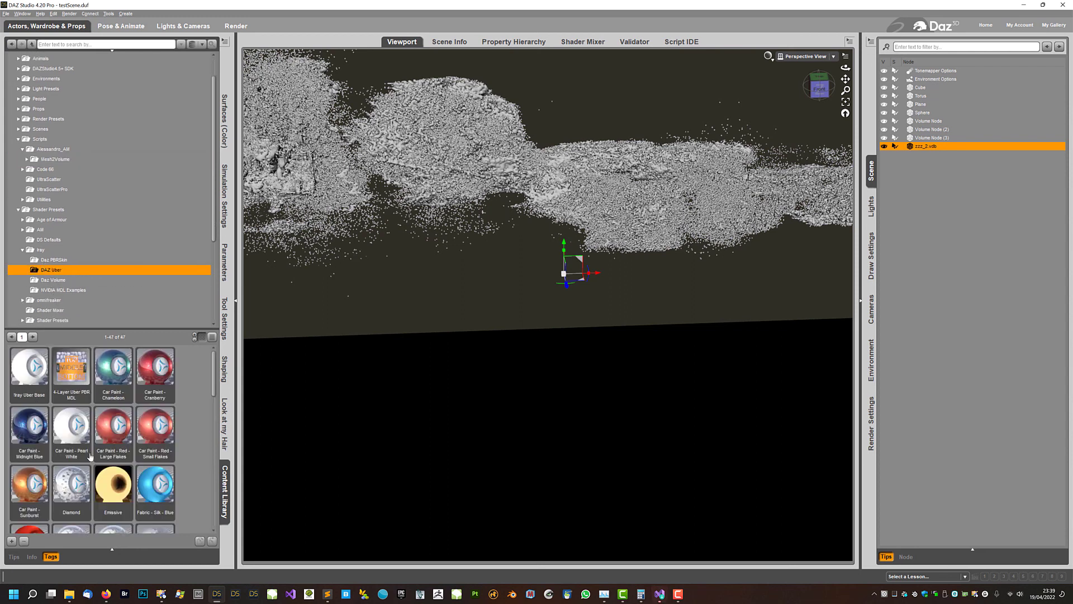
{"action": "scroll", "coordinate": [118, 506], "scroll_direction": "down", "scroll_amount": 5}
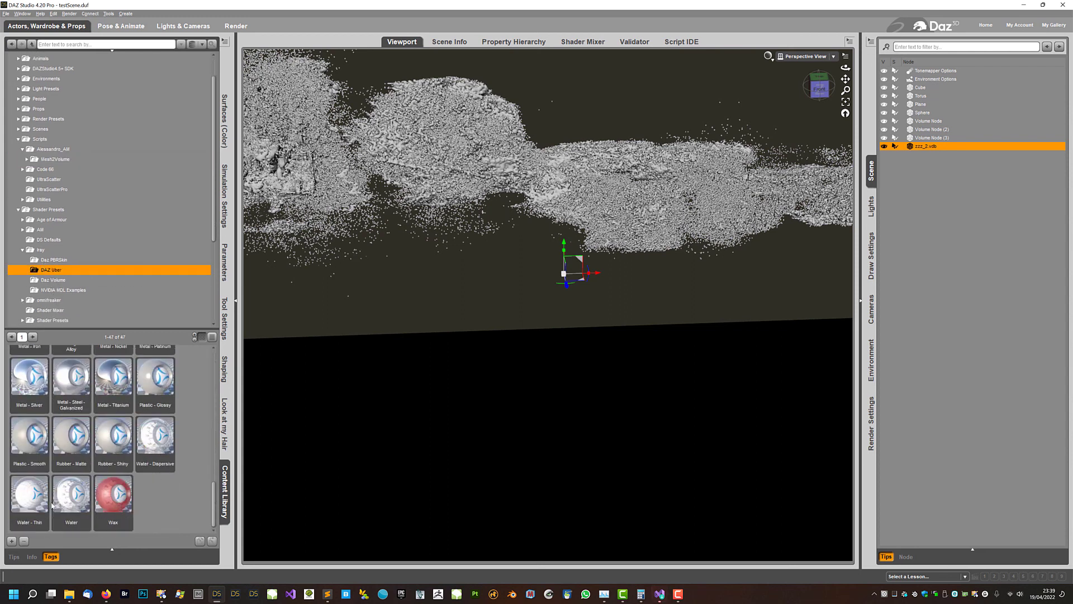
{"action": "left_click", "coordinate": [27, 504]}
{"action": "right_click", "coordinate": [27, 504]}
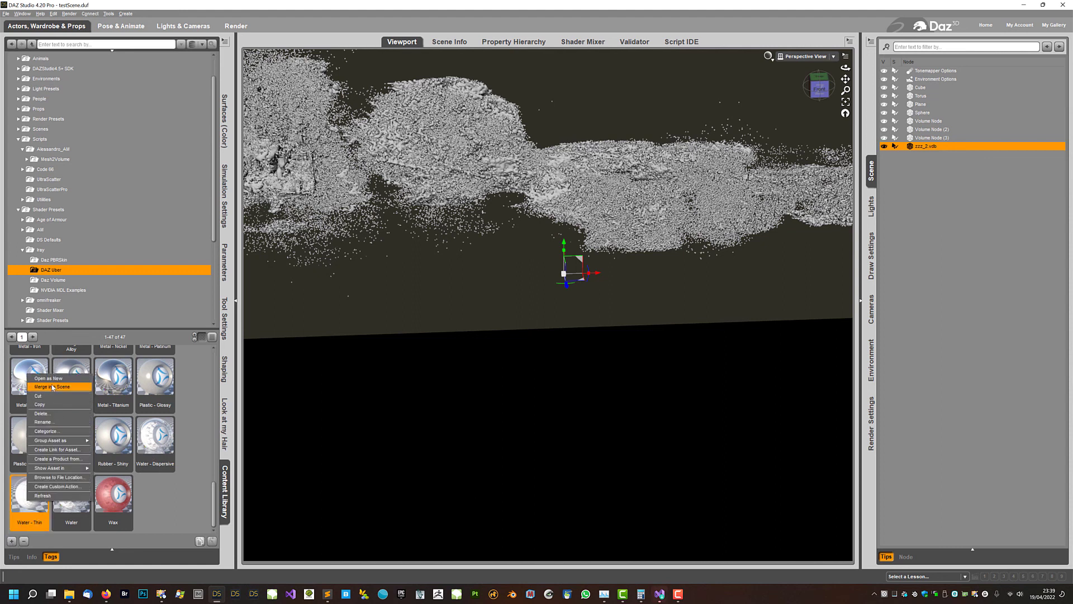
{"action": "left_click", "coordinate": [52, 386]}
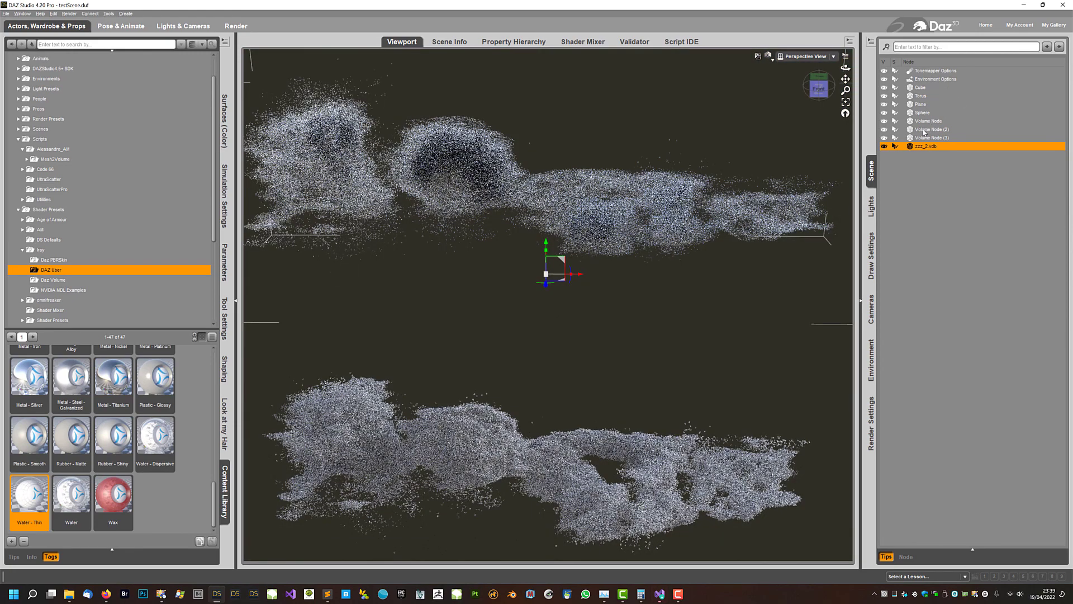
Step: Delete Volume Node and Volume Node (2) from the scene
{"action": "left_click", "coordinate": [925, 129]}
{"action": "left_click", "coordinate": [924, 122], "text": "ctrl"}
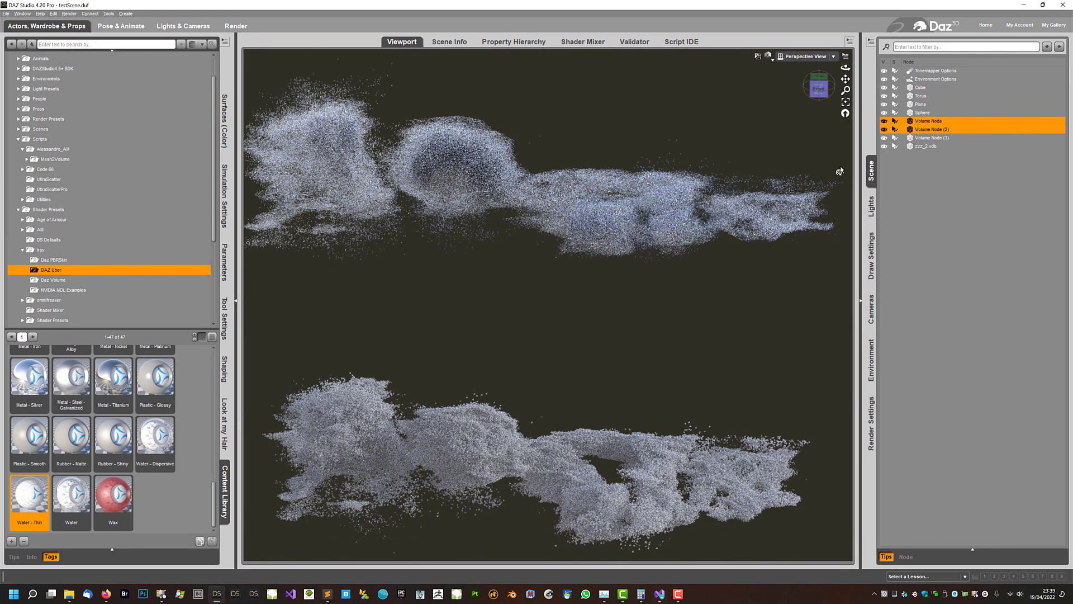
{"action": "key", "text": "Delete"}
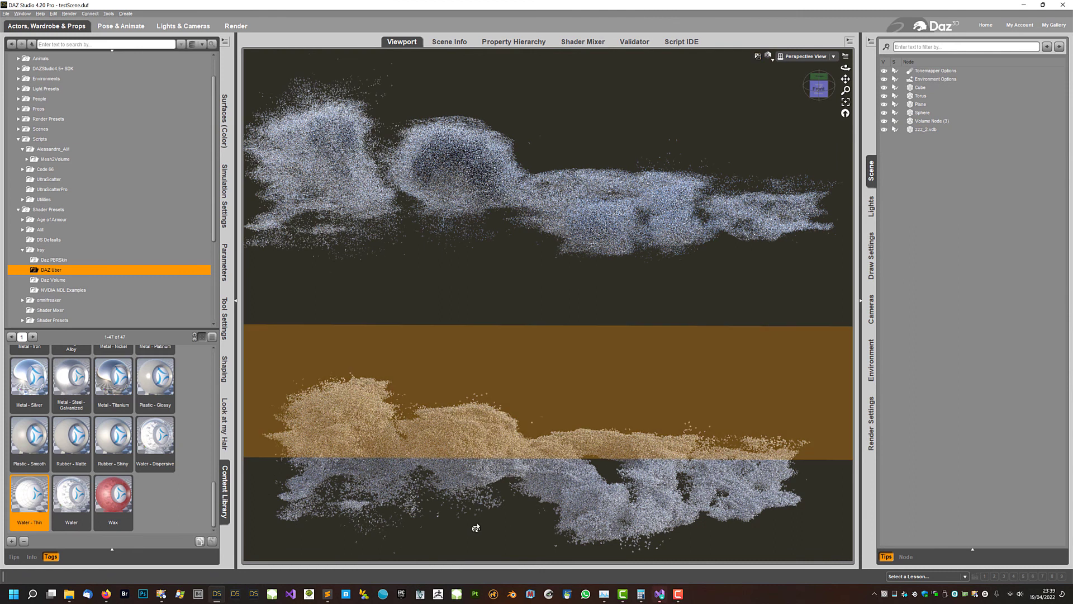
Step: View the zzz_2.vdb mesh together with Volume Node (3) from farther away to compare them
{"action": "left_click", "coordinate": [926, 120]}
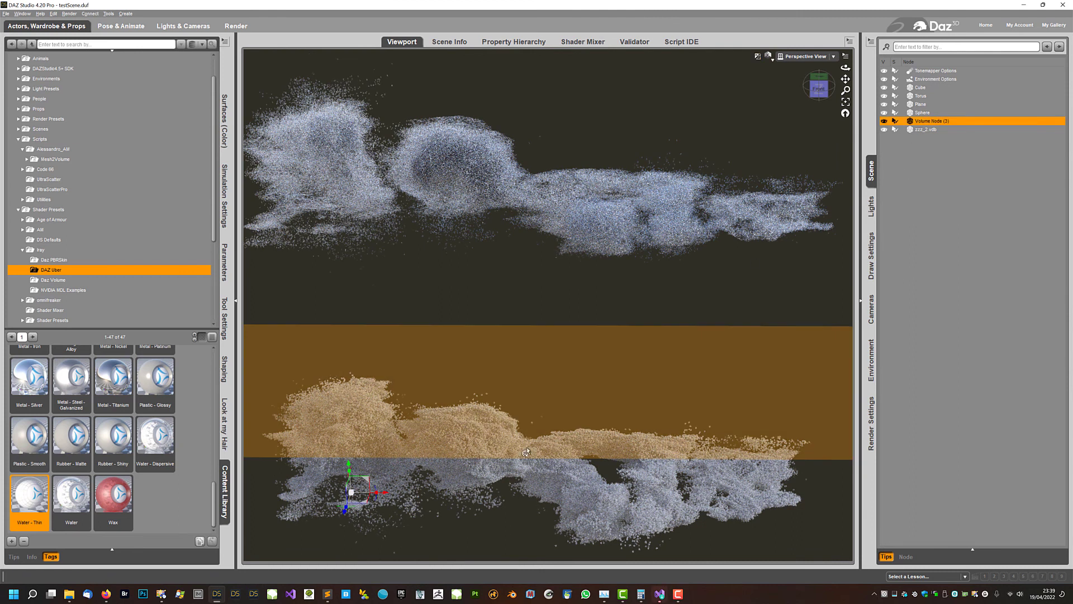
{"action": "scroll", "coordinate": [538, 312], "scroll_direction": "down", "scroll_amount": 3}
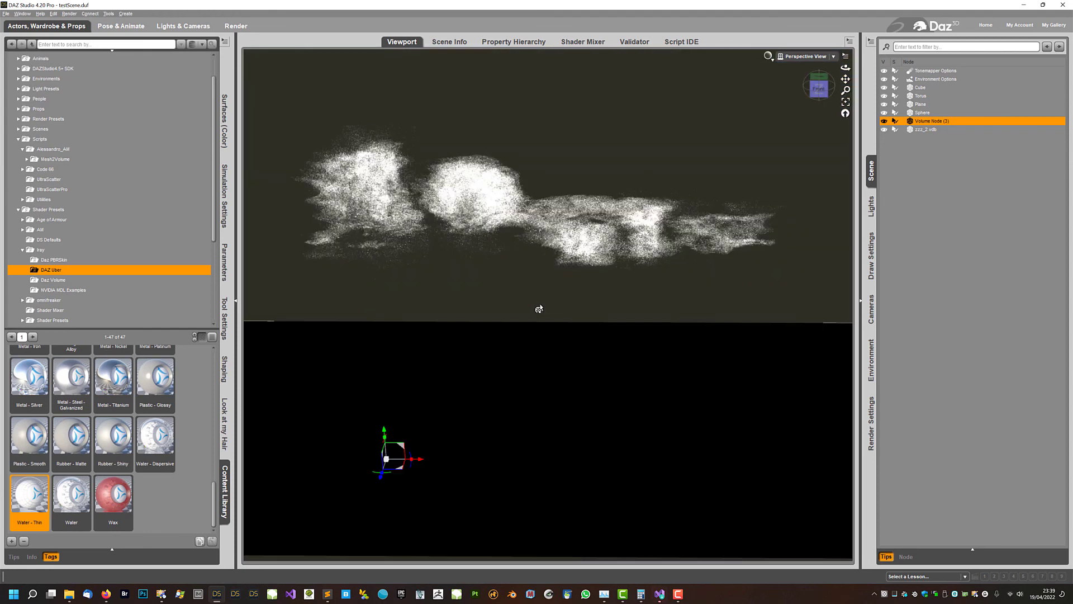
{"action": "left_click", "coordinate": [572, 275]}
{"action": "scroll", "coordinate": [572, 276], "scroll_direction": "down", "scroll_amount": 4}
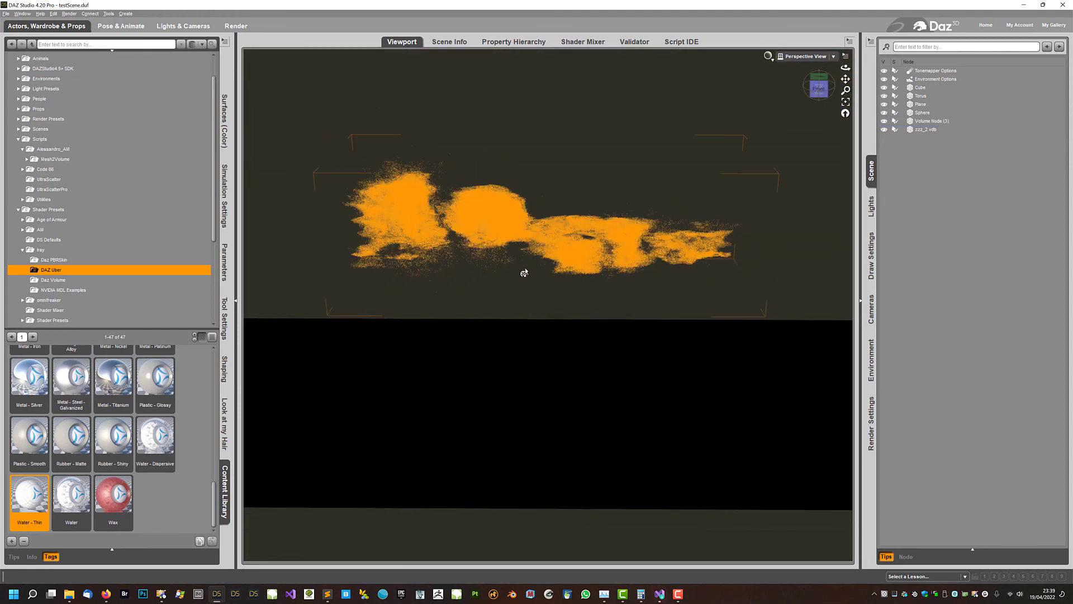
{"action": "scroll", "coordinate": [555, 273], "scroll_direction": "down", "scroll_amount": 1}
{"action": "mouse_move", "coordinate": [525, 182]}
{"action": "middle_mouse_down"}
{"action": "mouse_move", "coordinate": [565, 139]}
{"action": "mouse_move", "coordinate": [526, 162]}
{"action": "middle_mouse_up"}
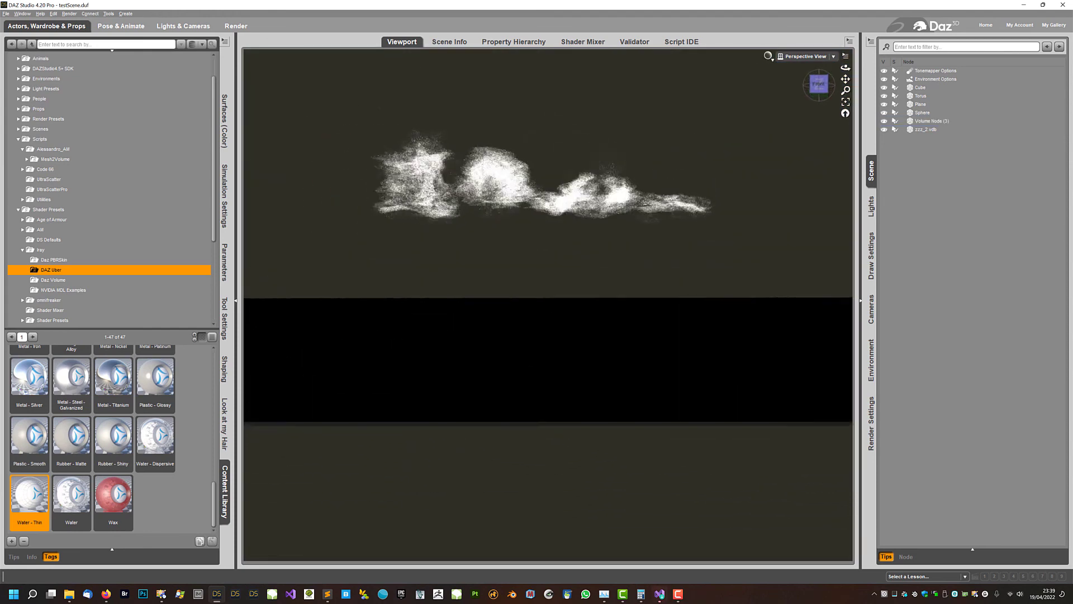
{"action": "left_click", "coordinate": [527, 383]}
{"action": "left_click_drag", "start_coordinate": [819, 84], "coordinate": [809, 134]}
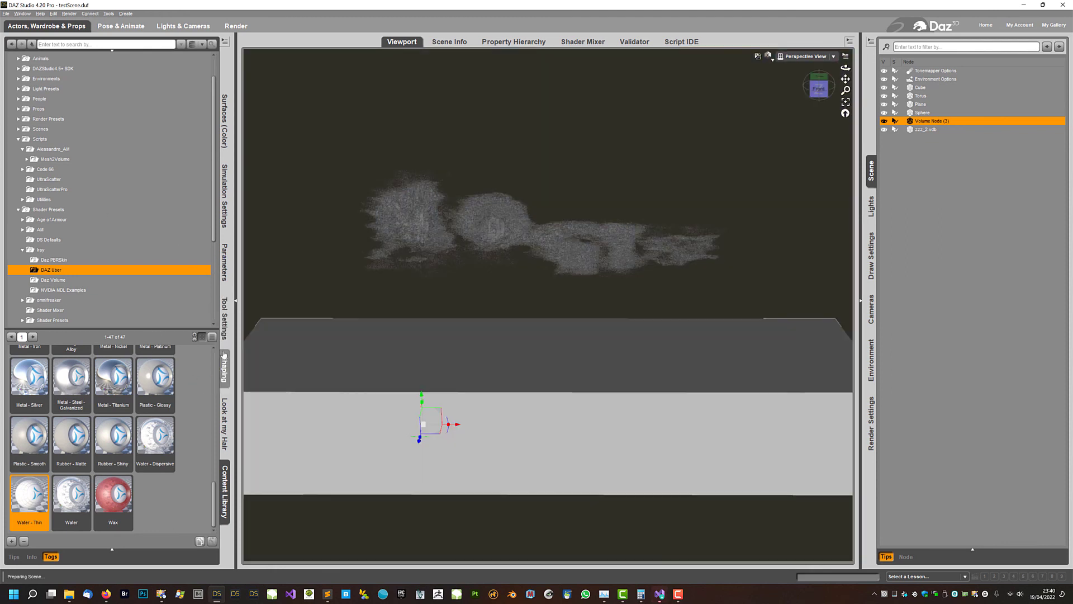
Step: Set the Density Multiplier of Volume Node (3) to 0.6 in its Default surface's Volume settings
{"action": "left_click", "coordinate": [225, 117]}
{"action": "left_click", "coordinate": [64, 105]}
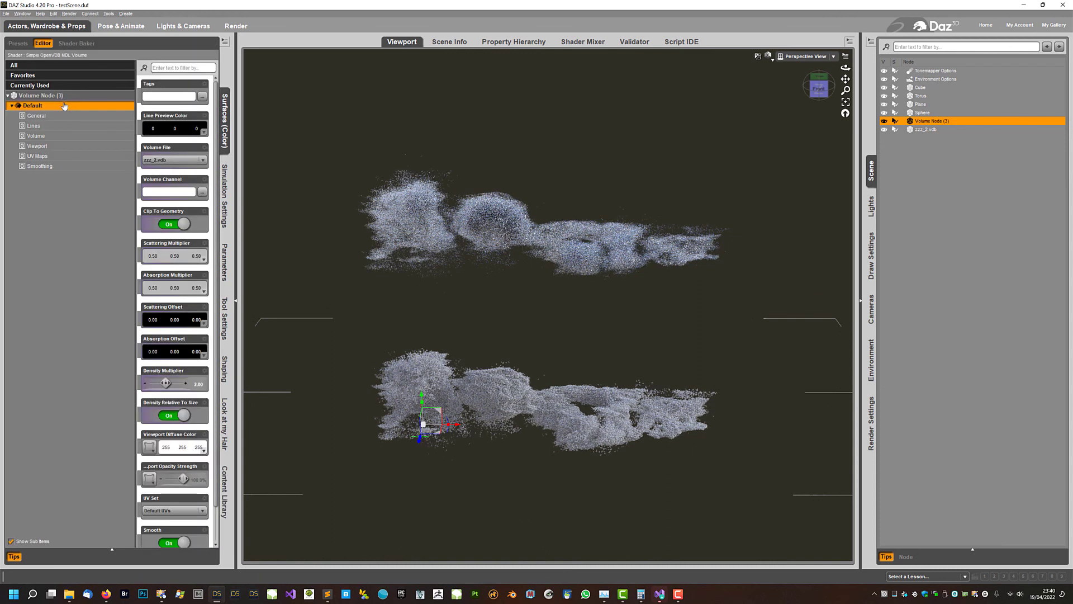
{"action": "left_click", "coordinate": [37, 136]}
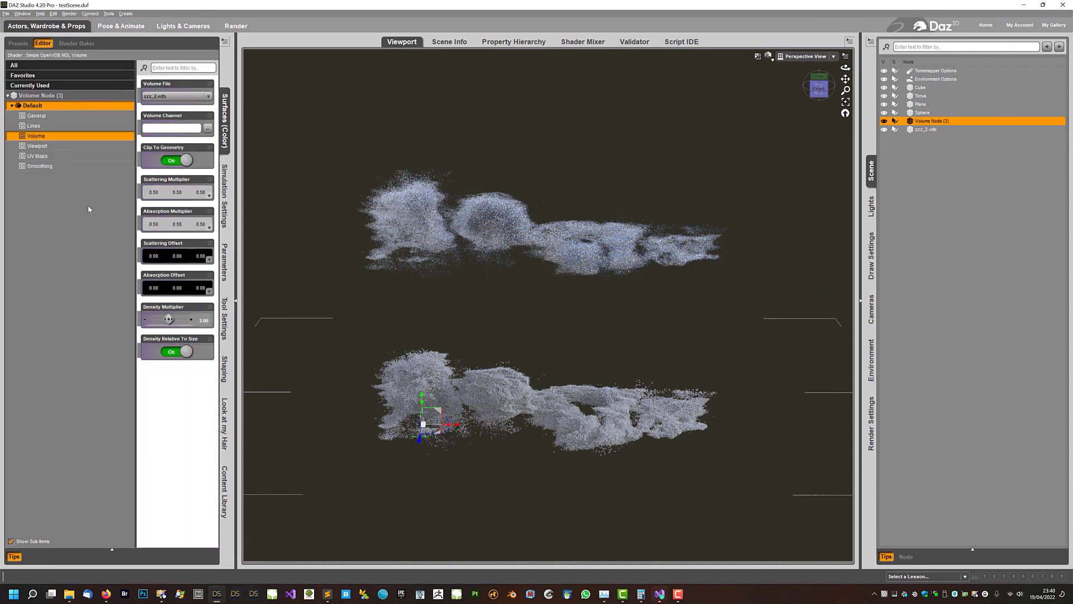
{"action": "left_click", "coordinate": [203, 323]}
{"action": "type", "text": "0.2"}
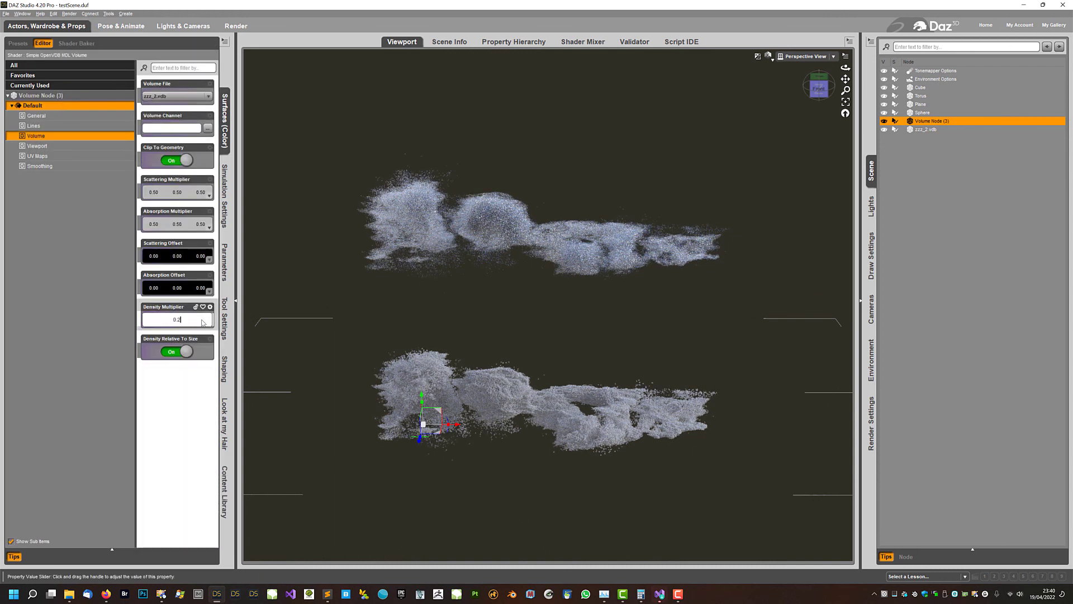
{"action": "key", "text": "Return"}
{"action": "left_click", "coordinate": [203, 322]}
{"action": "type", "text": "0.20"}
{"action": "key", "text": "Delete"}
{"action": "key", "text": "Delete"}
{"action": "key", "text": "Return"}
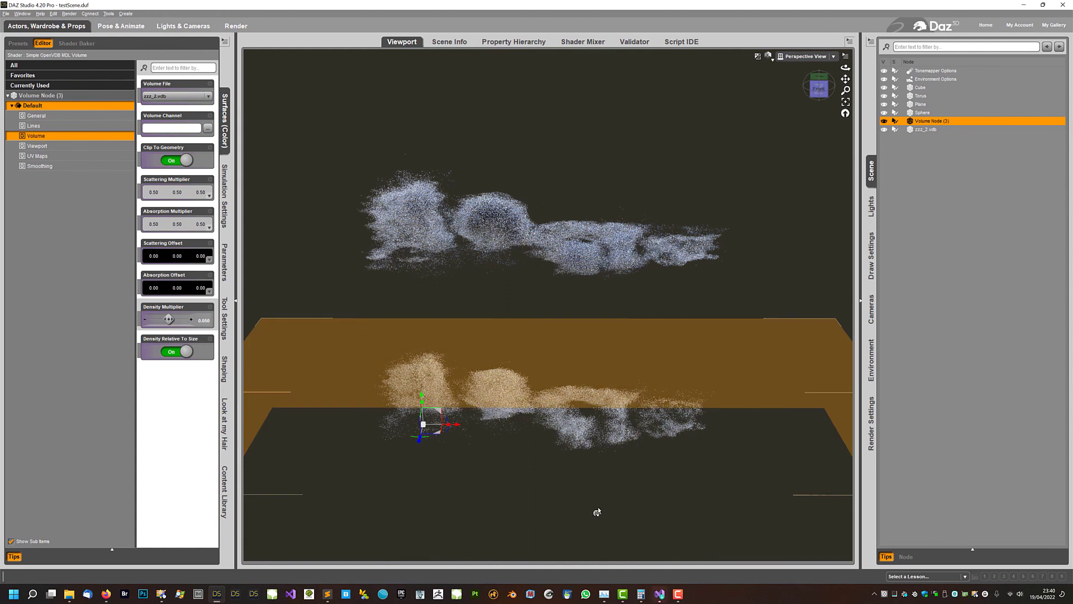
Step: Select the zzz_2.vdb mesh, hide Volume Node (3), and frame the mesh close up
{"action": "left_click", "coordinate": [488, 219]}
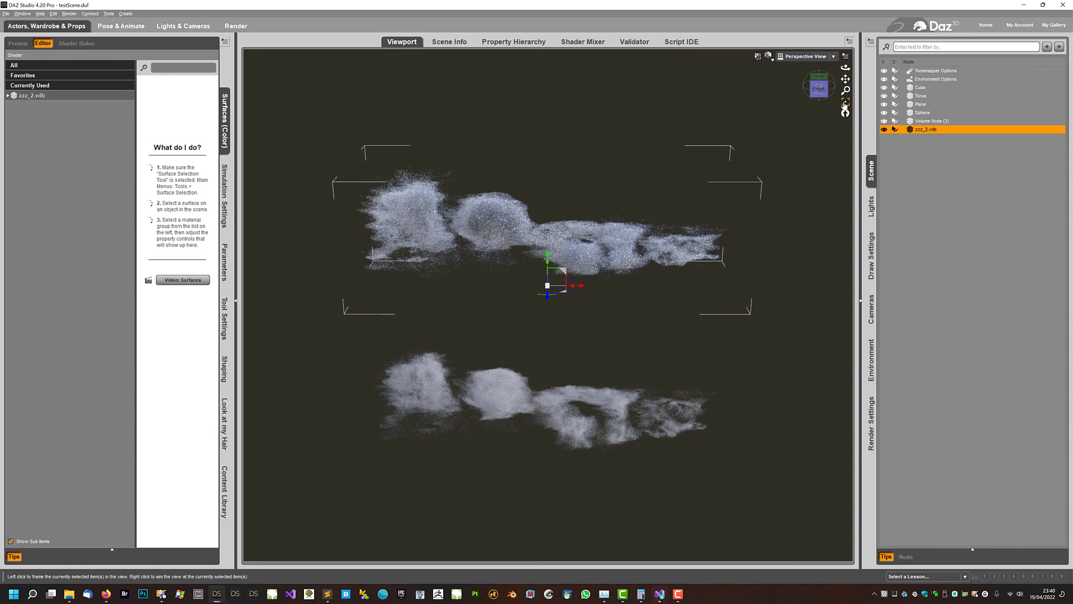
{"action": "left_click", "coordinate": [884, 121]}
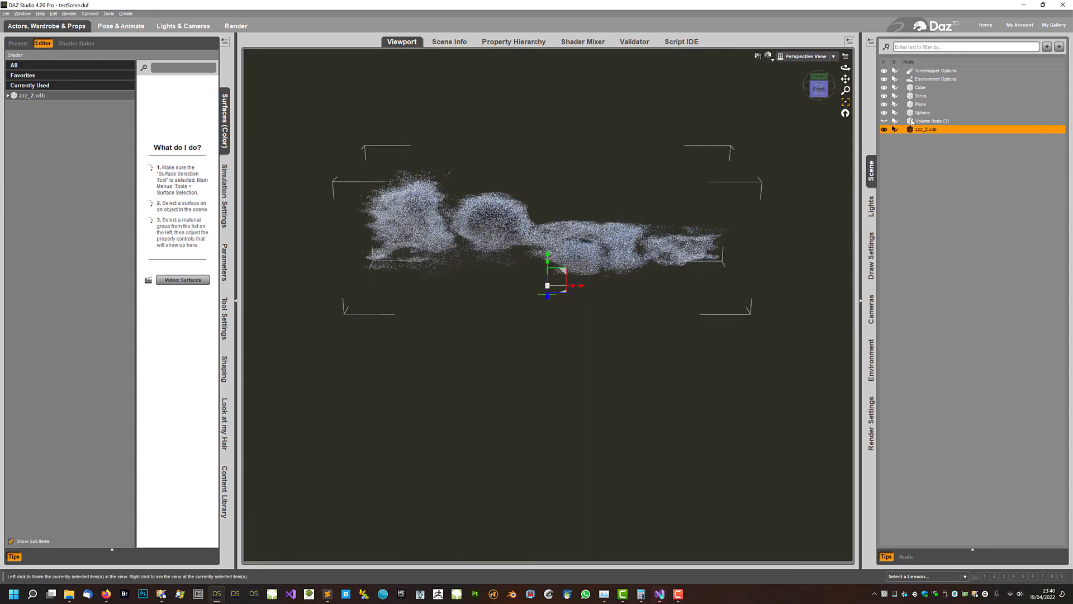
{"action": "left_click", "coordinate": [846, 102]}
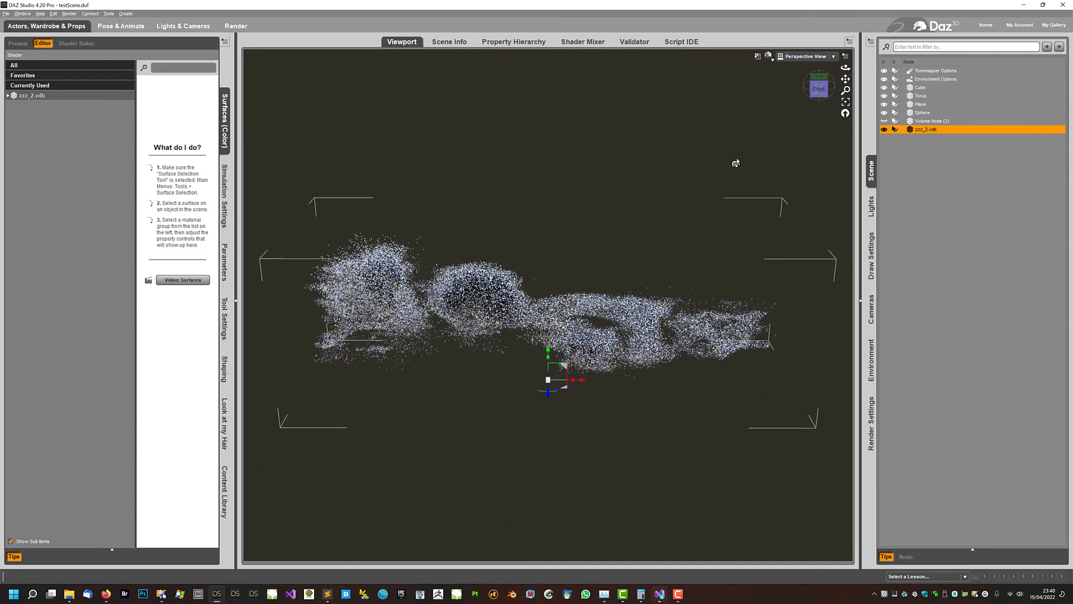
{"action": "scroll", "coordinate": [736, 162], "scroll_direction": "up", "scroll_amount": 5}
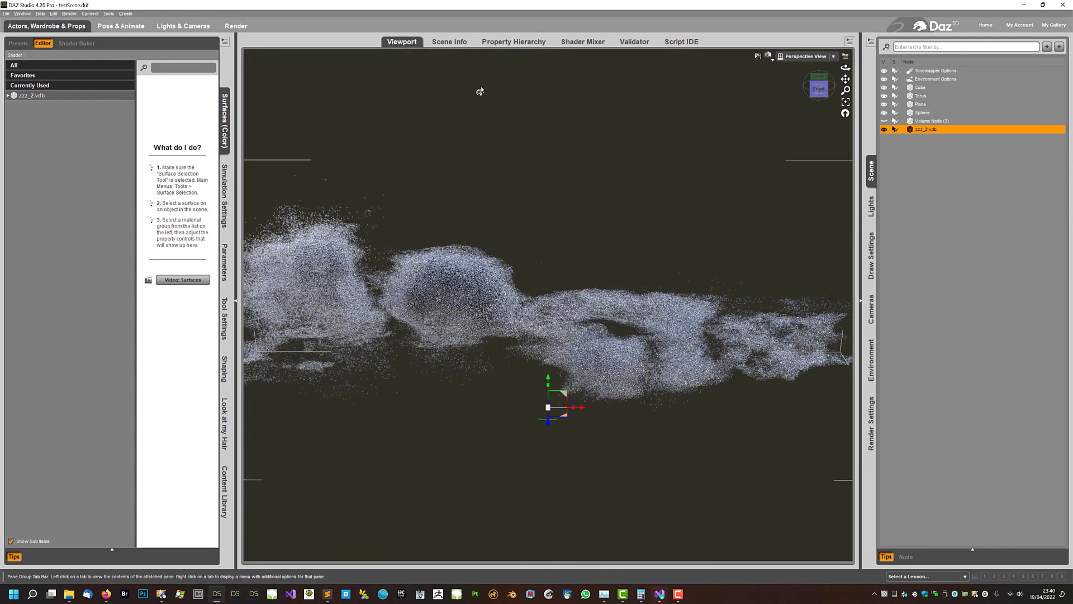
Step: Apply the DAZ Uber Water shader to the zzz_2.vdb mesh's surface
{"action": "left_click", "coordinate": [49, 95]}
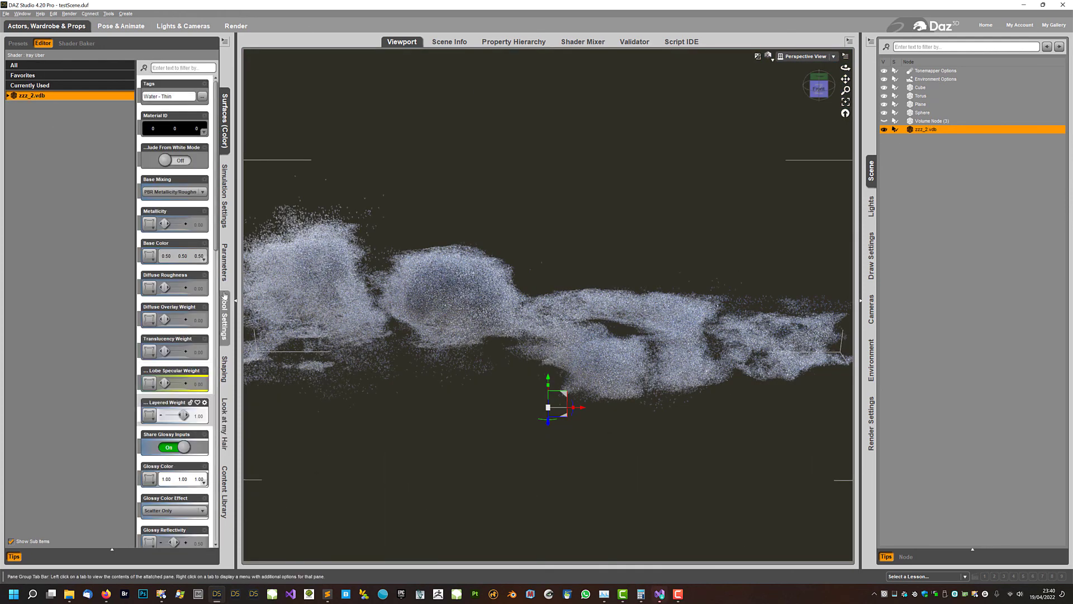
{"action": "left_click", "coordinate": [224, 491]}
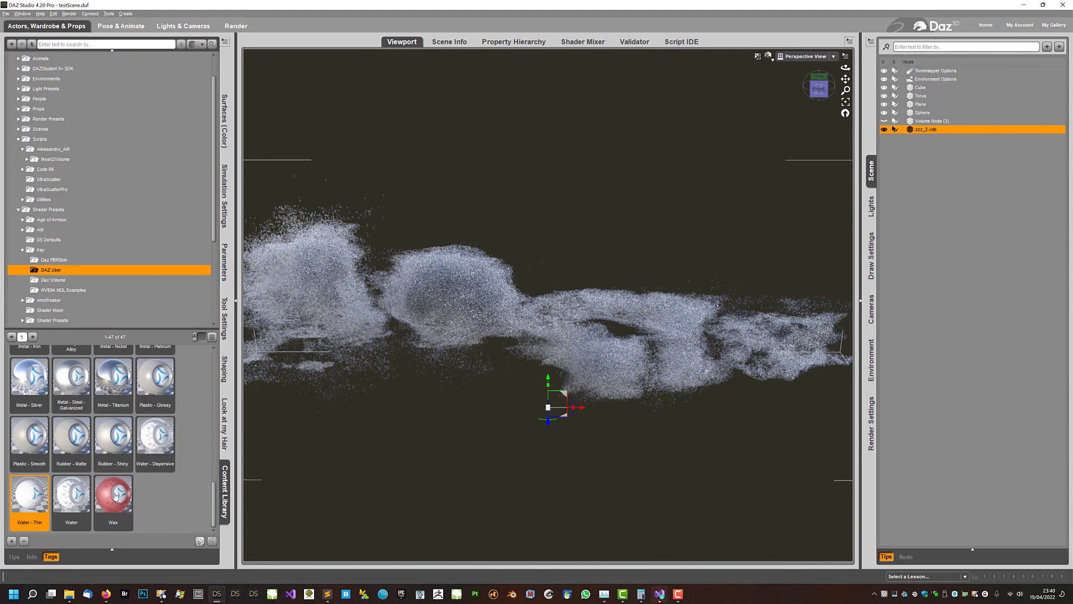
{"action": "left_click", "coordinate": [61, 506]}
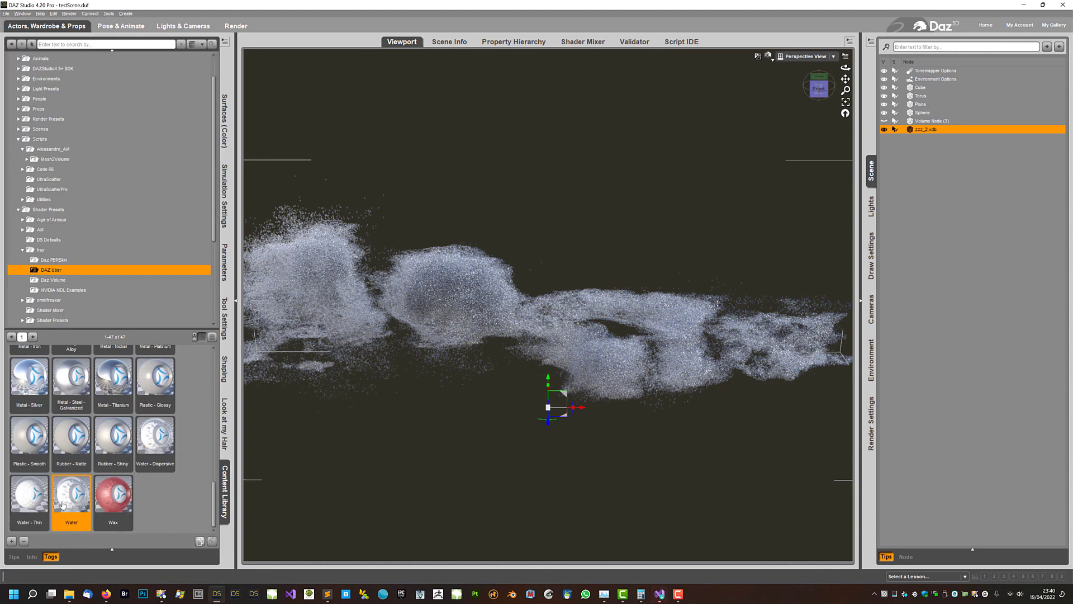
{"action": "right_click", "coordinate": [62, 505]}
{"action": "left_click", "coordinate": [72, 385]}
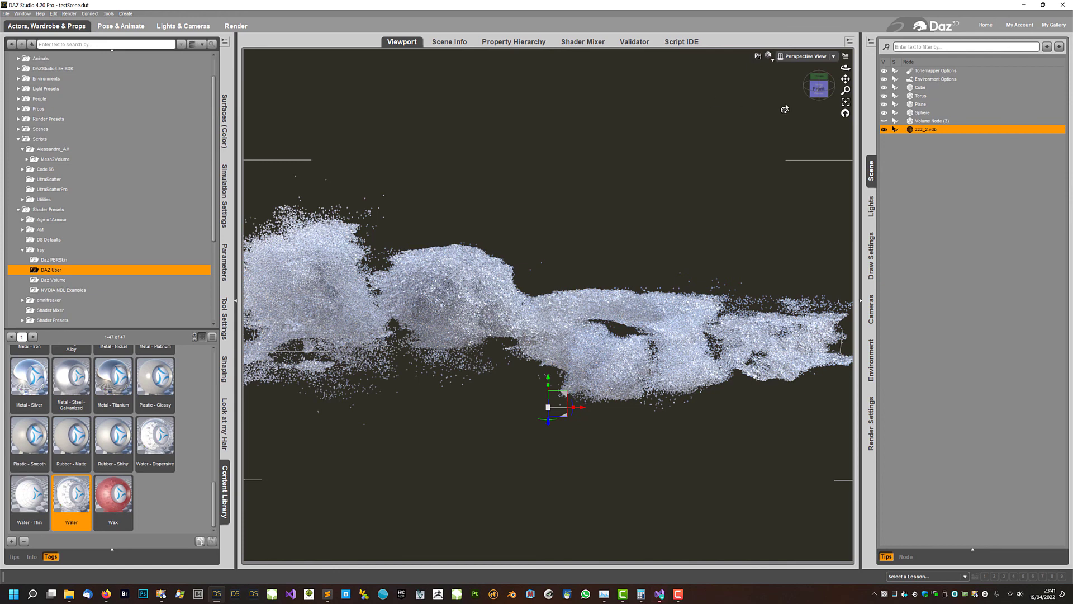
Step: Add Volume Node (3) to the selection with the zzz_2.vdb mesh and make the volume visible again
{"action": "left_click_drag", "start_coordinate": [819, 87], "coordinate": [819, 117]}
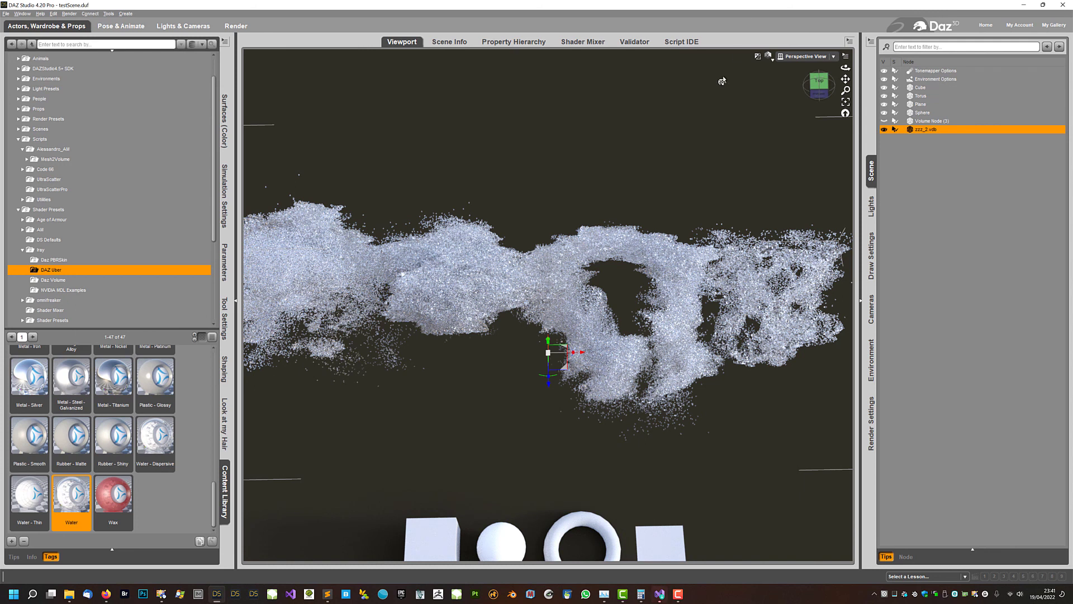
{"action": "scroll", "coordinate": [568, 151], "scroll_direction": "down", "scroll_amount": 1}
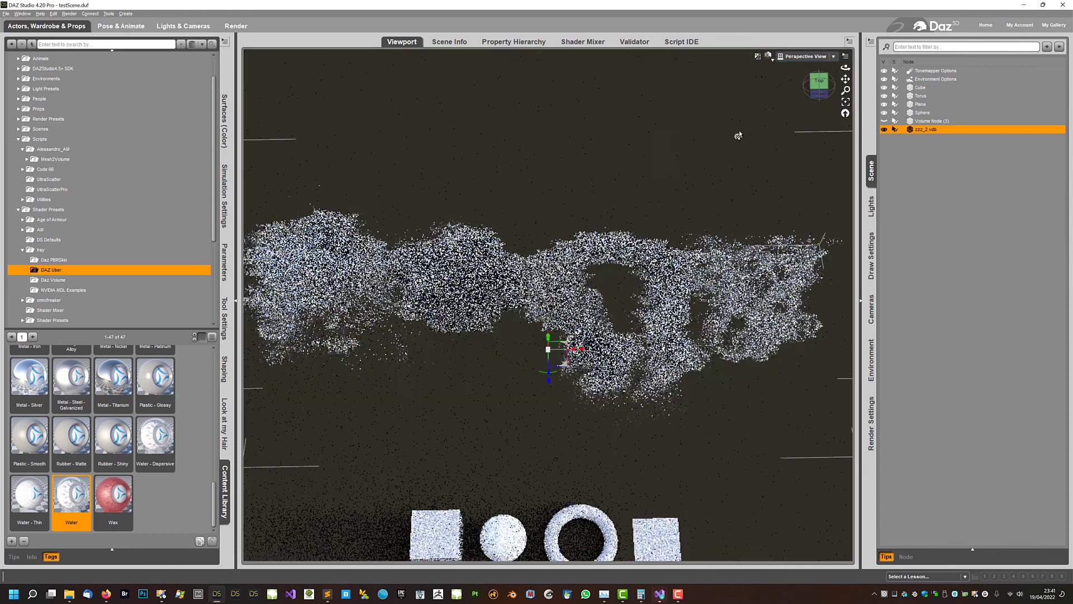
{"action": "left_click", "coordinate": [820, 96]}
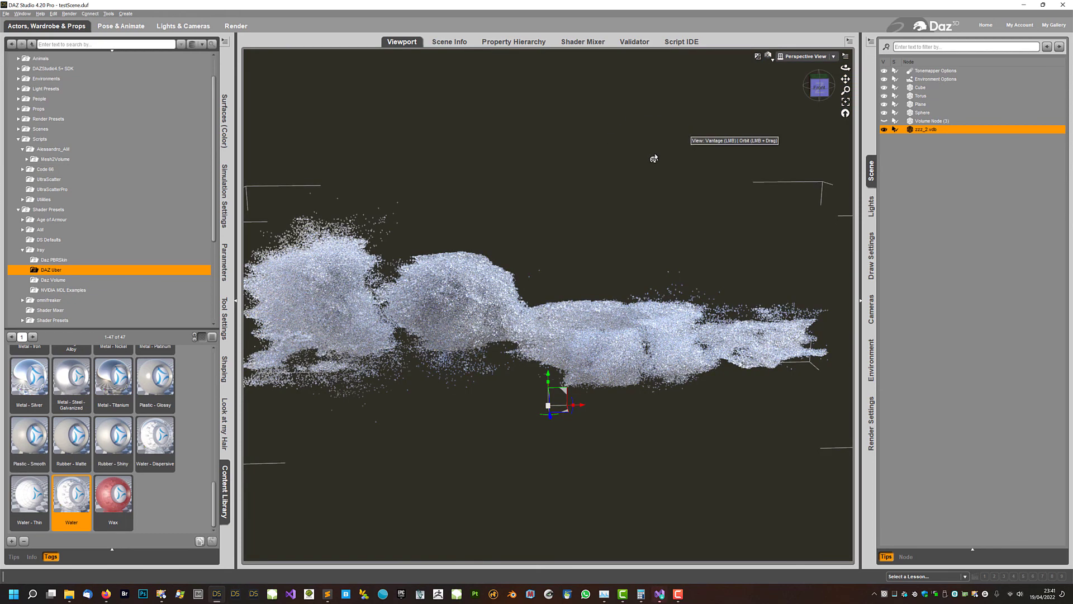
{"action": "left_click", "coordinate": [927, 121], "text": "ctrl"}
{"action": "left_click", "coordinate": [846, 101]}
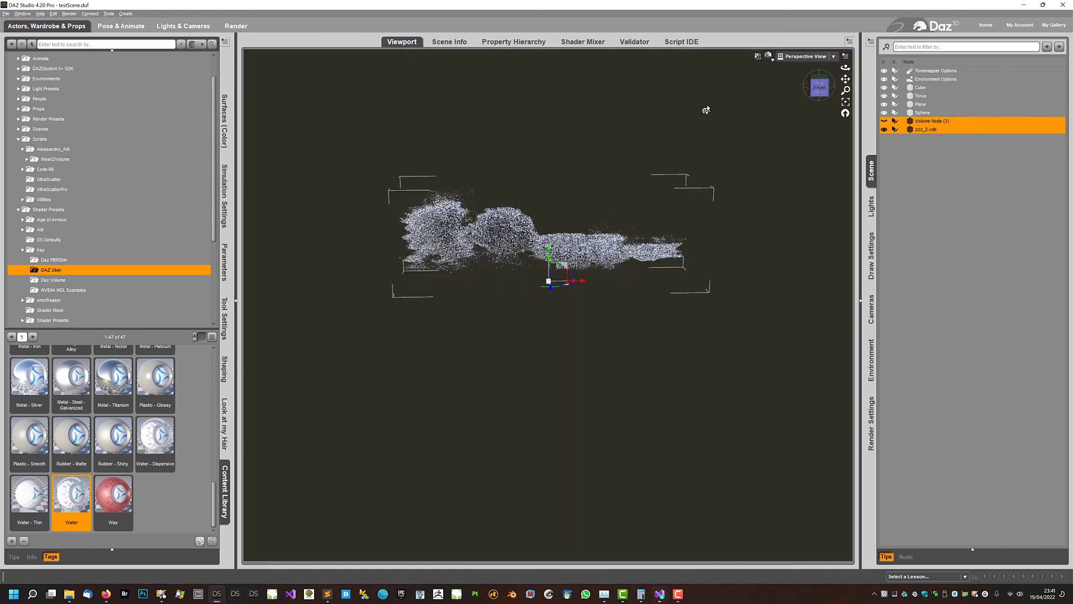
{"action": "left_click", "coordinate": [884, 120]}
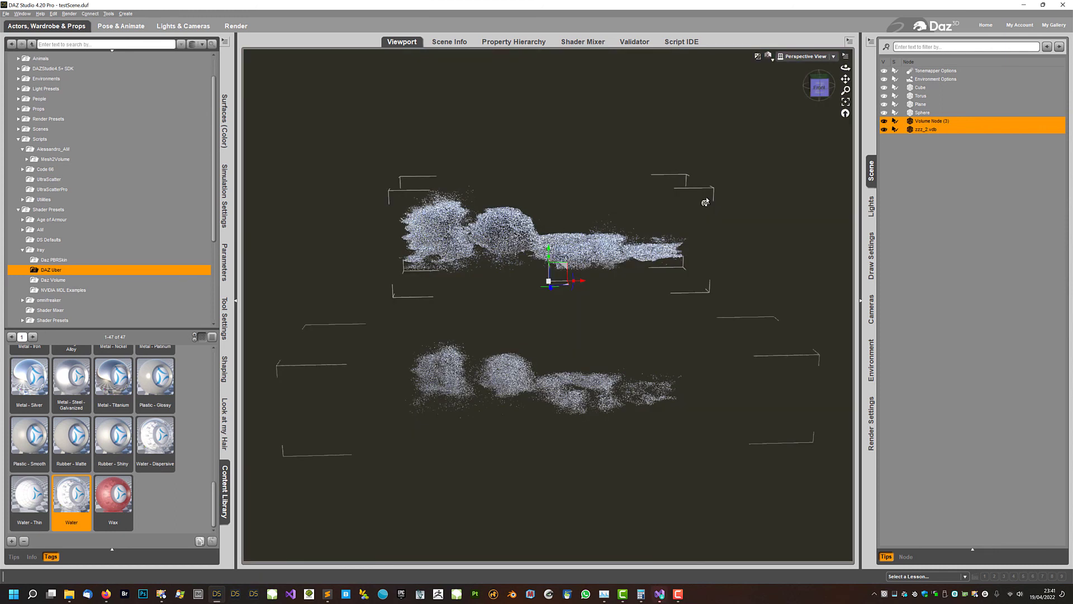